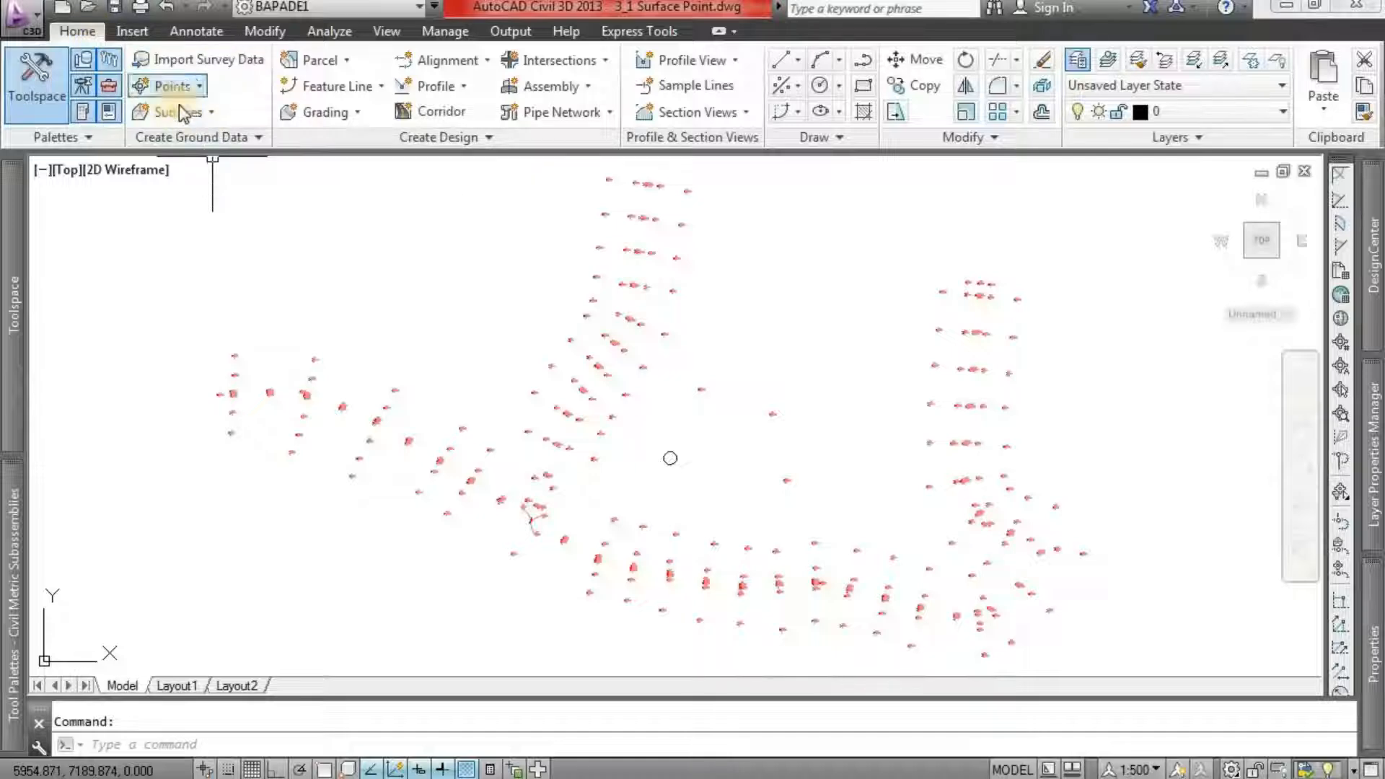
- Create a TIN surface named EG on layer C-TOPO, keeping the Contours 1m and 5m (Design) style
click(202, 114)
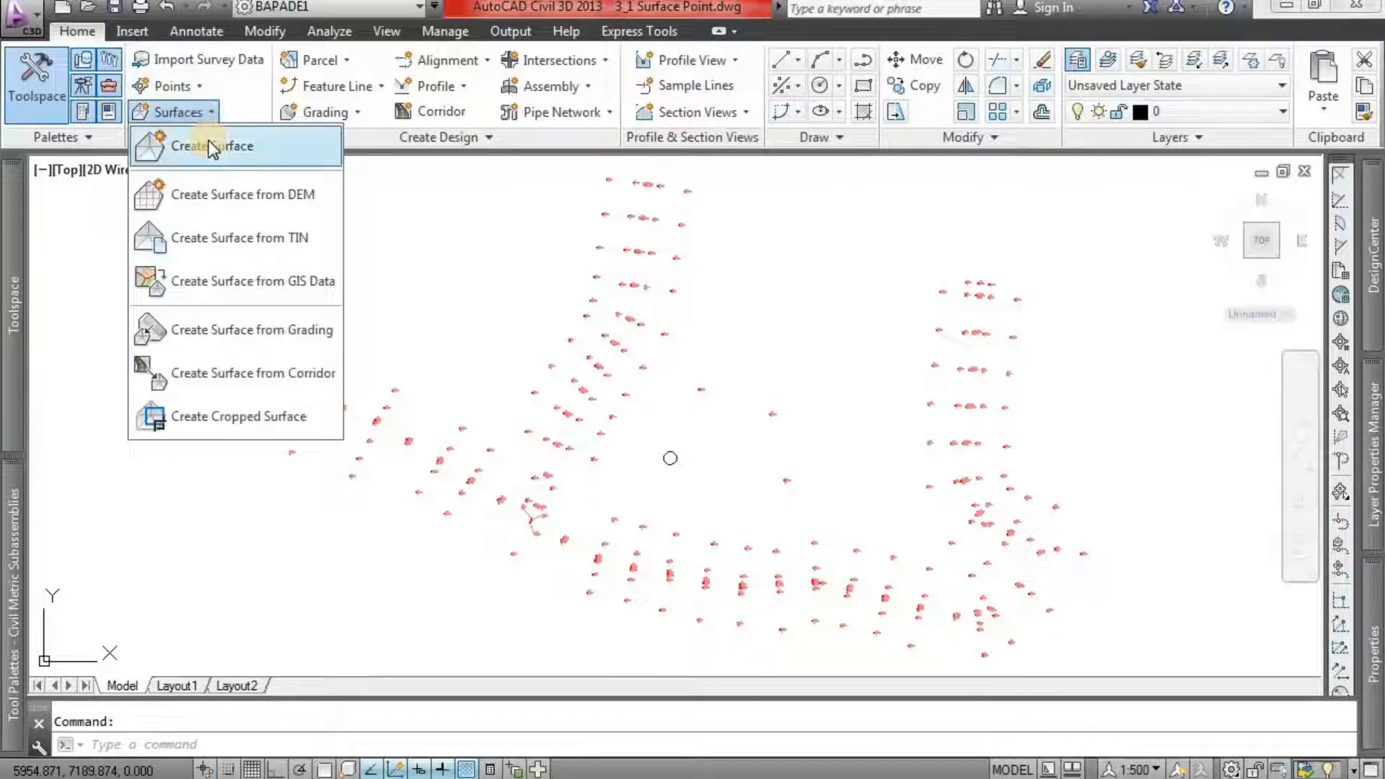
click(9, 269)
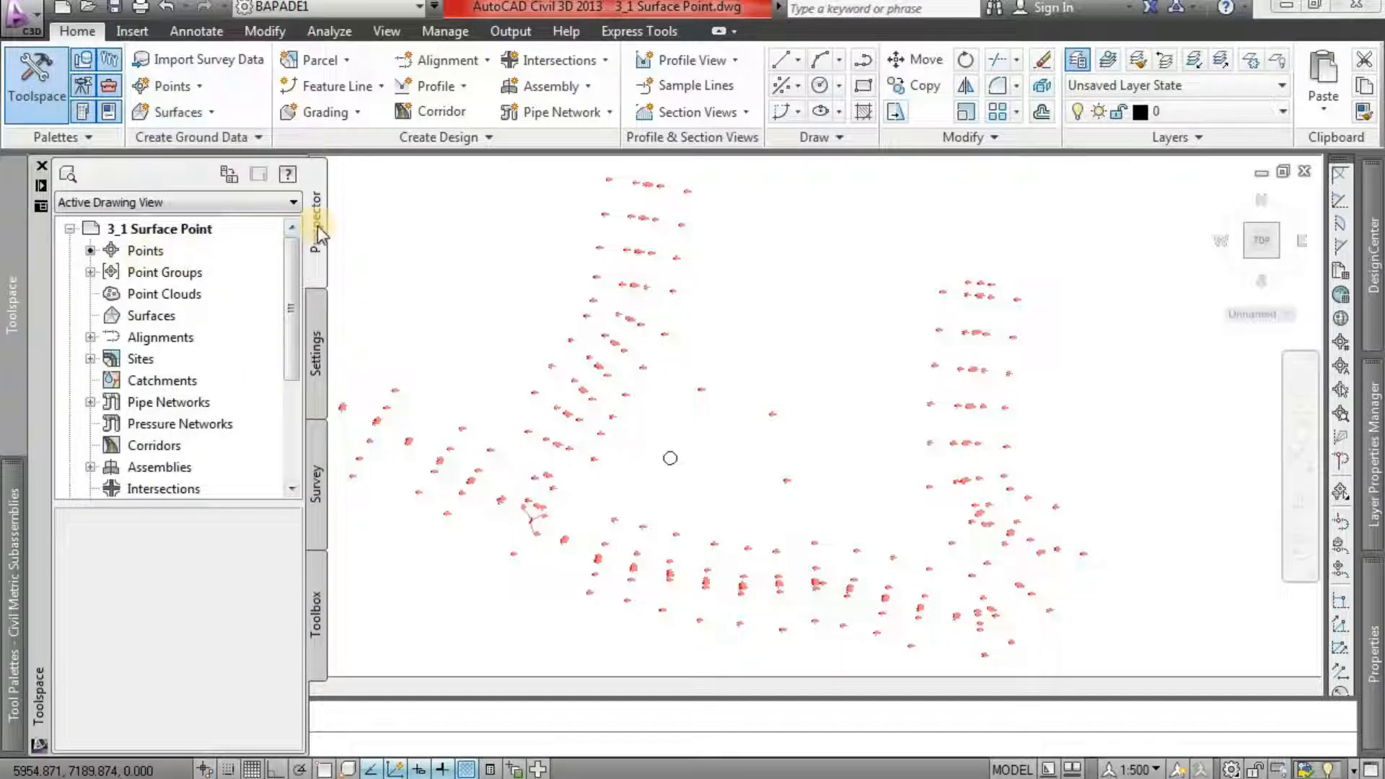
click(163, 317)
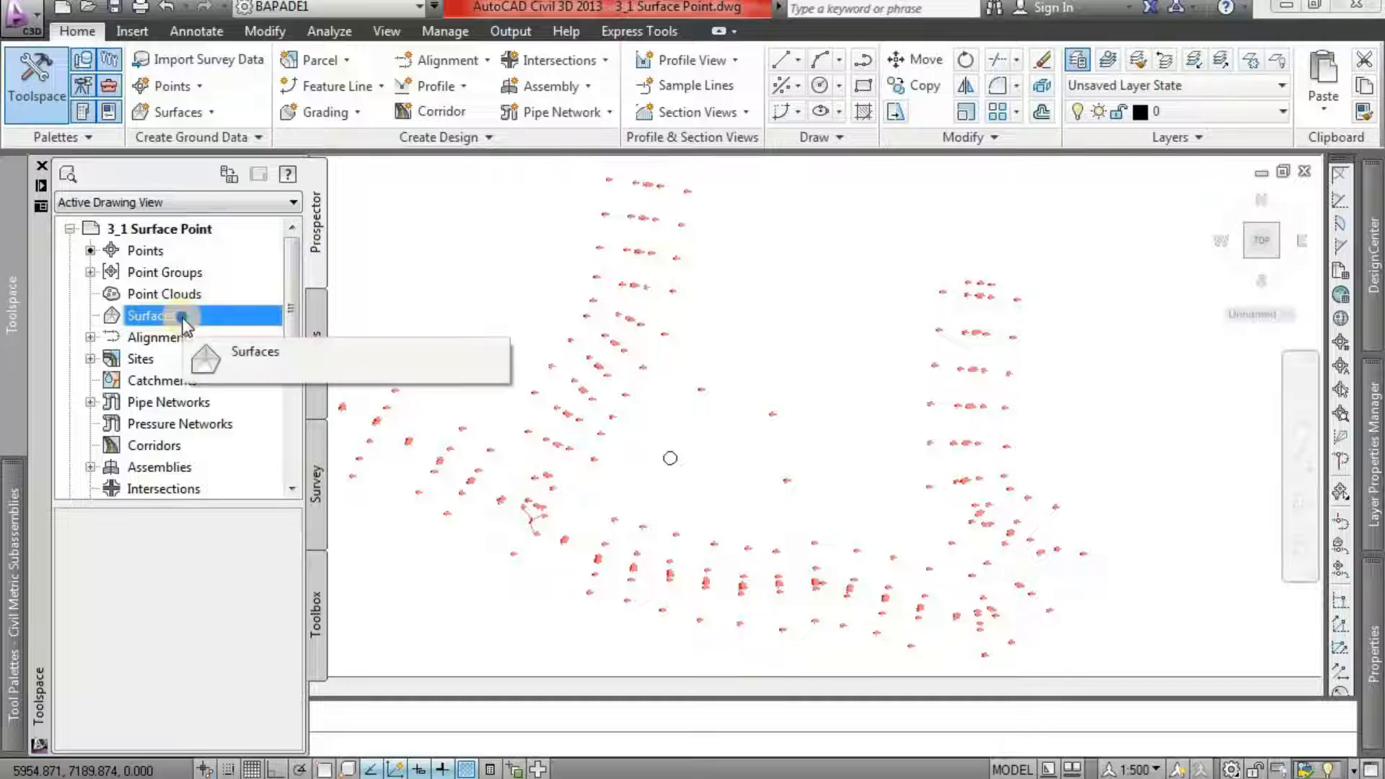
right_click(184, 320)
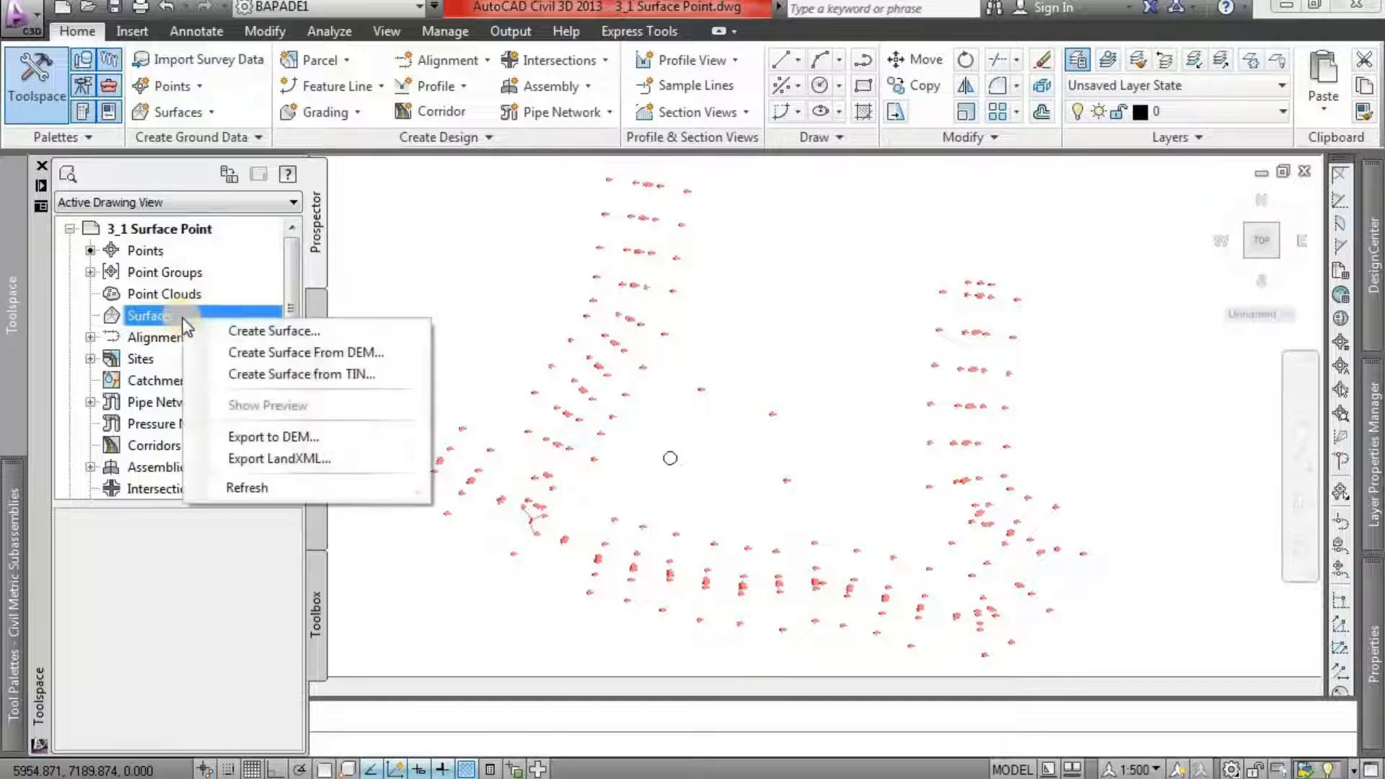
click(284, 336)
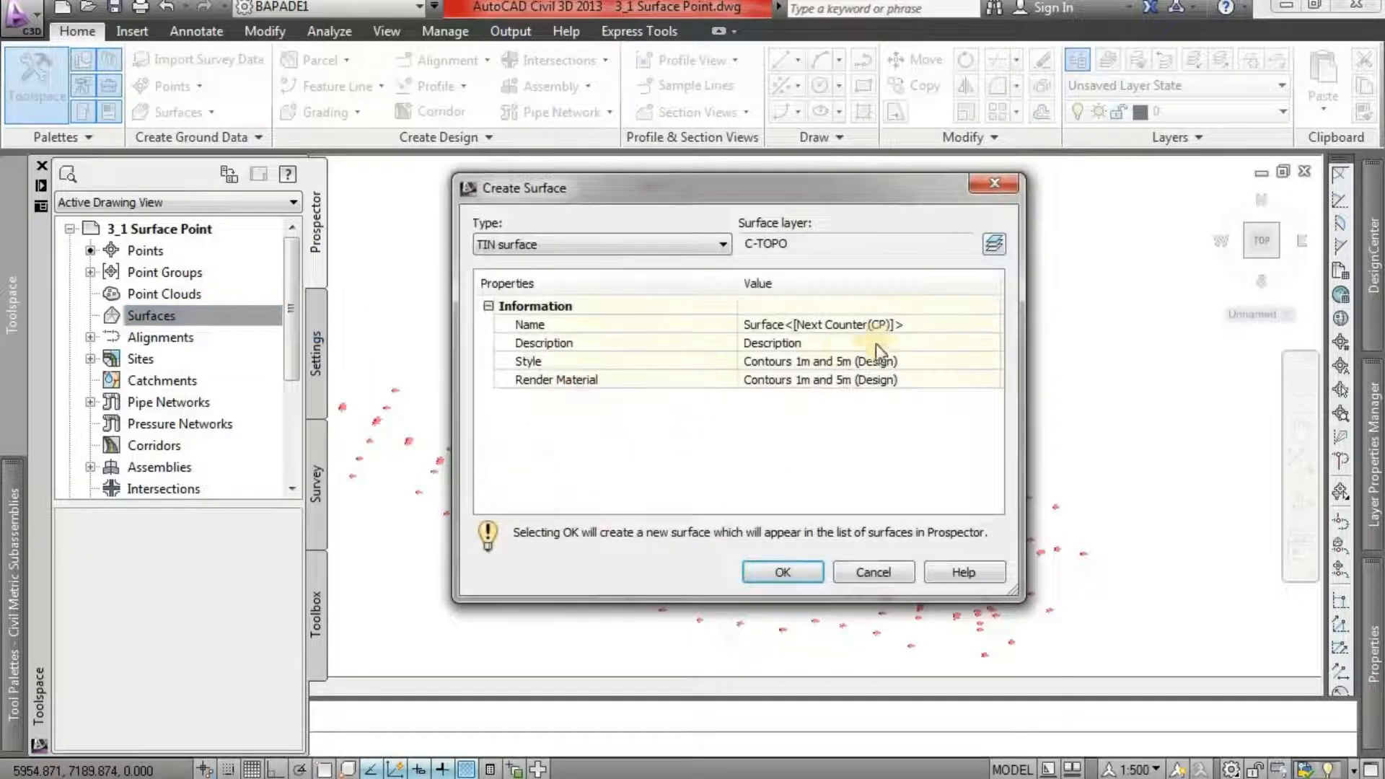
click(919, 324)
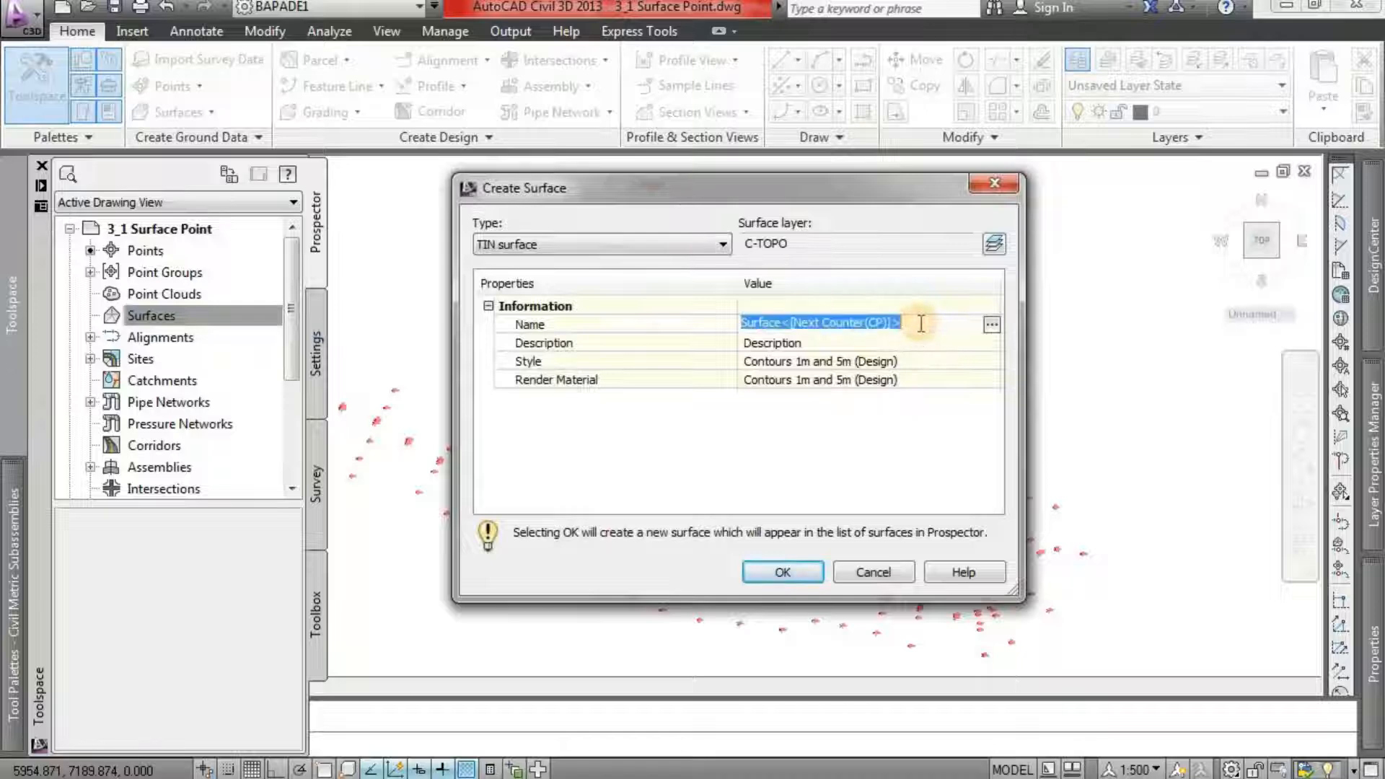
drag(921, 323, 736, 323)
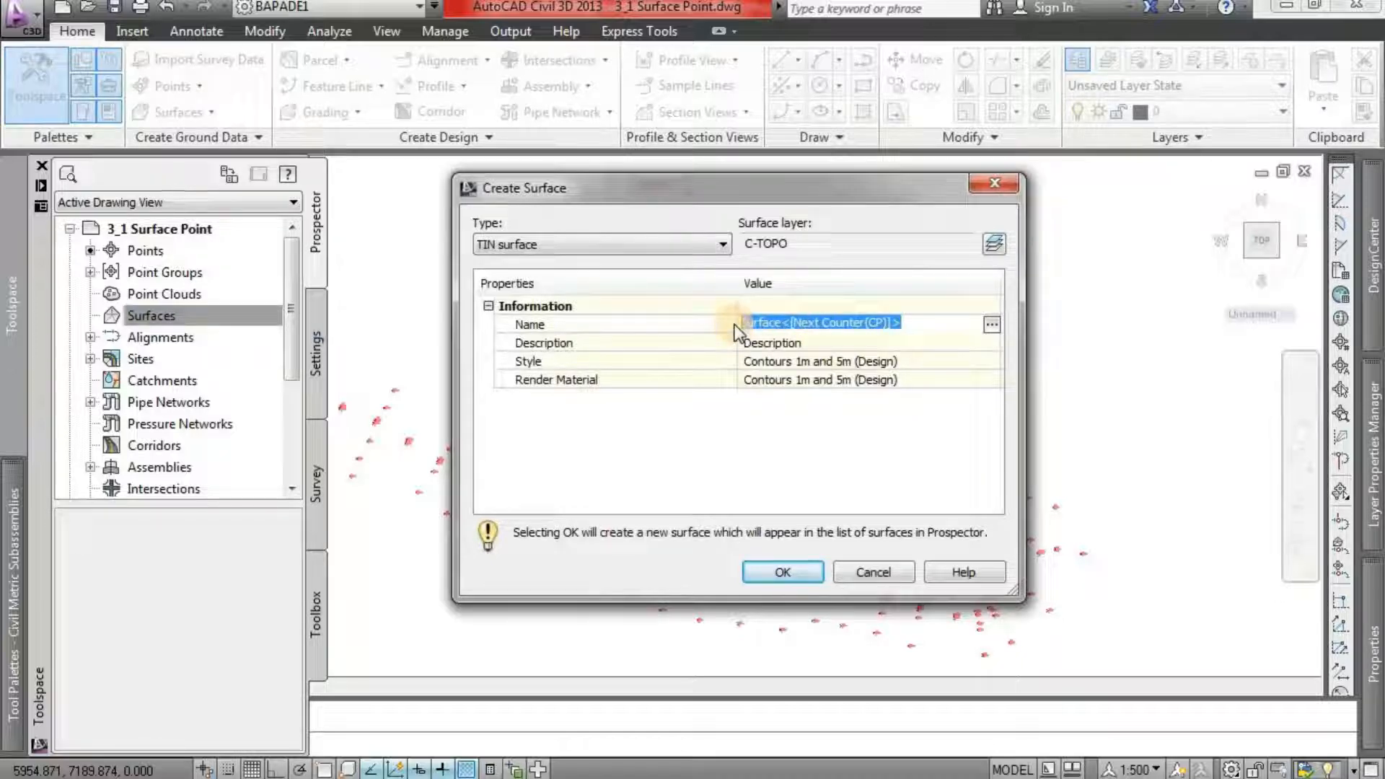
text(H)
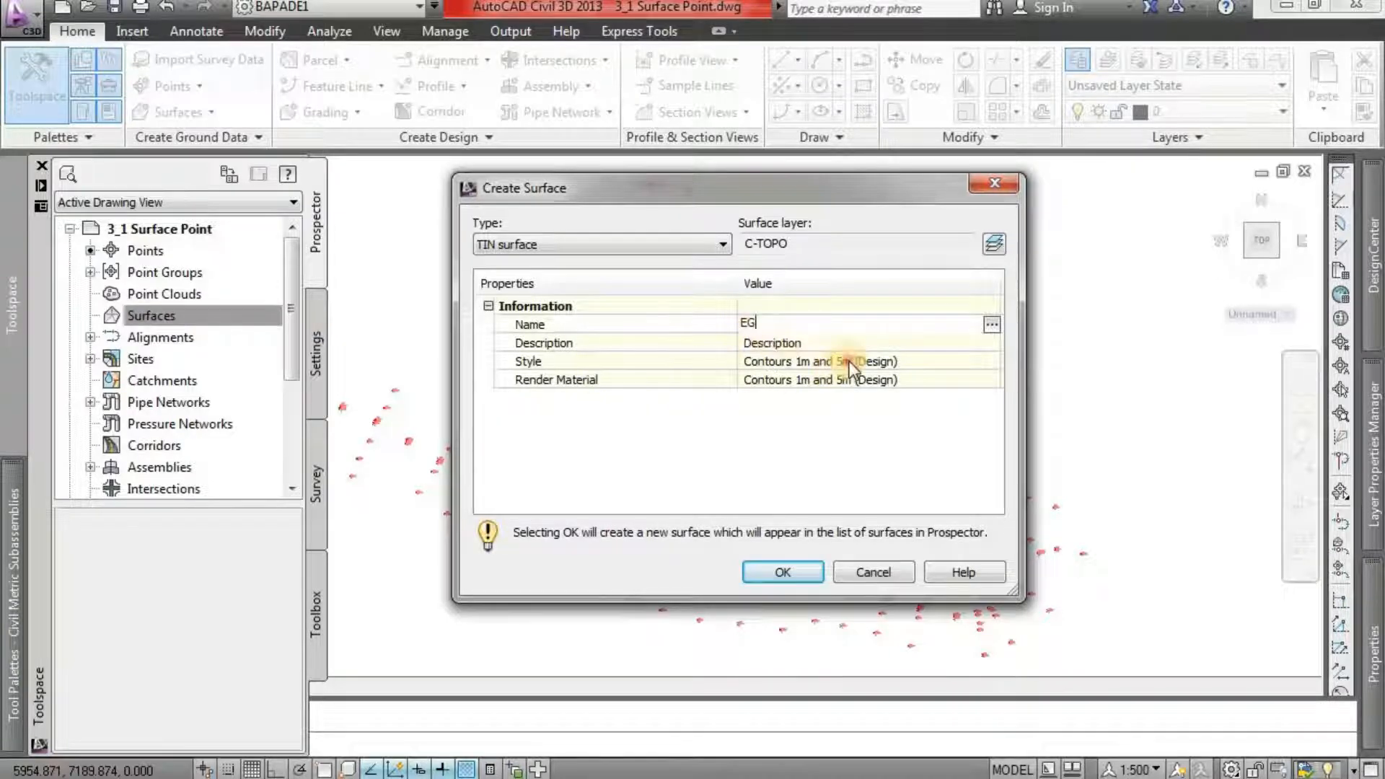
key(Return)
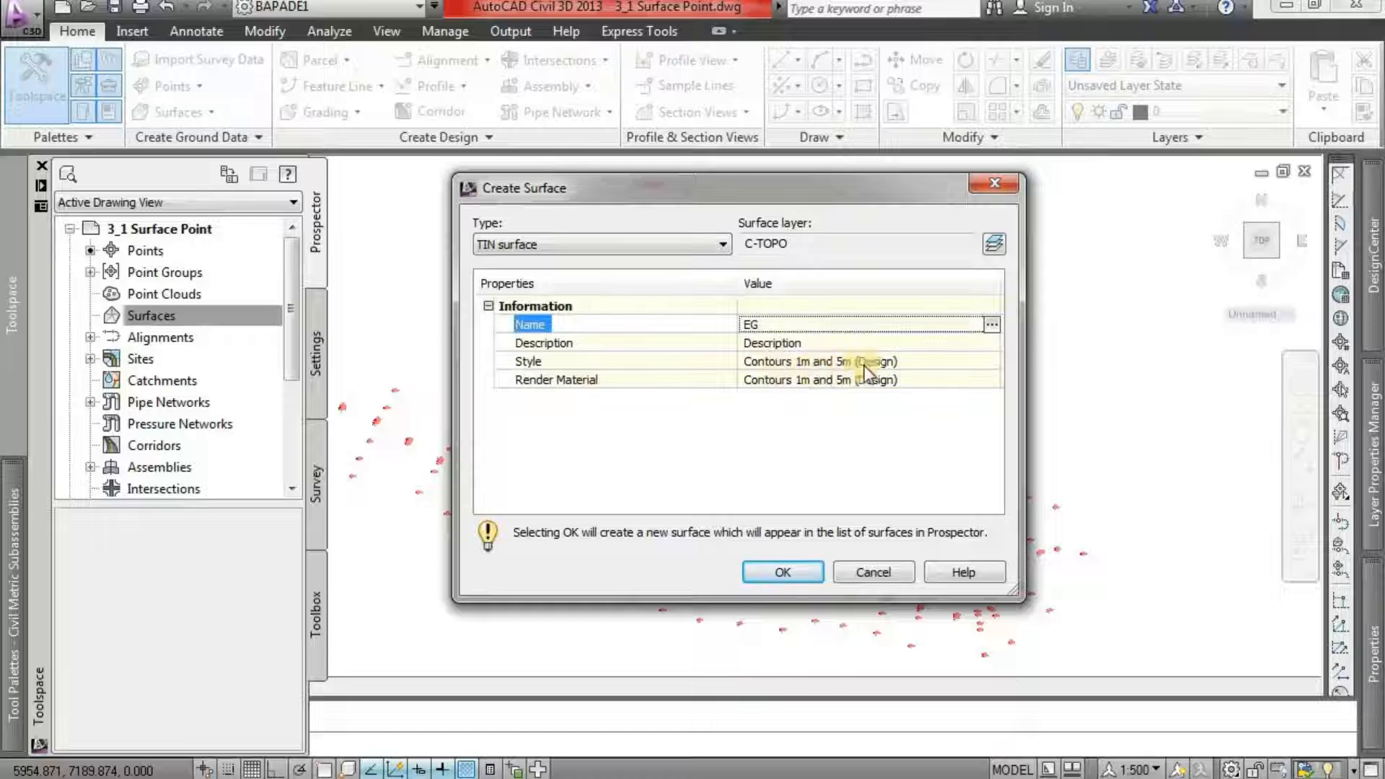
click(783, 572)
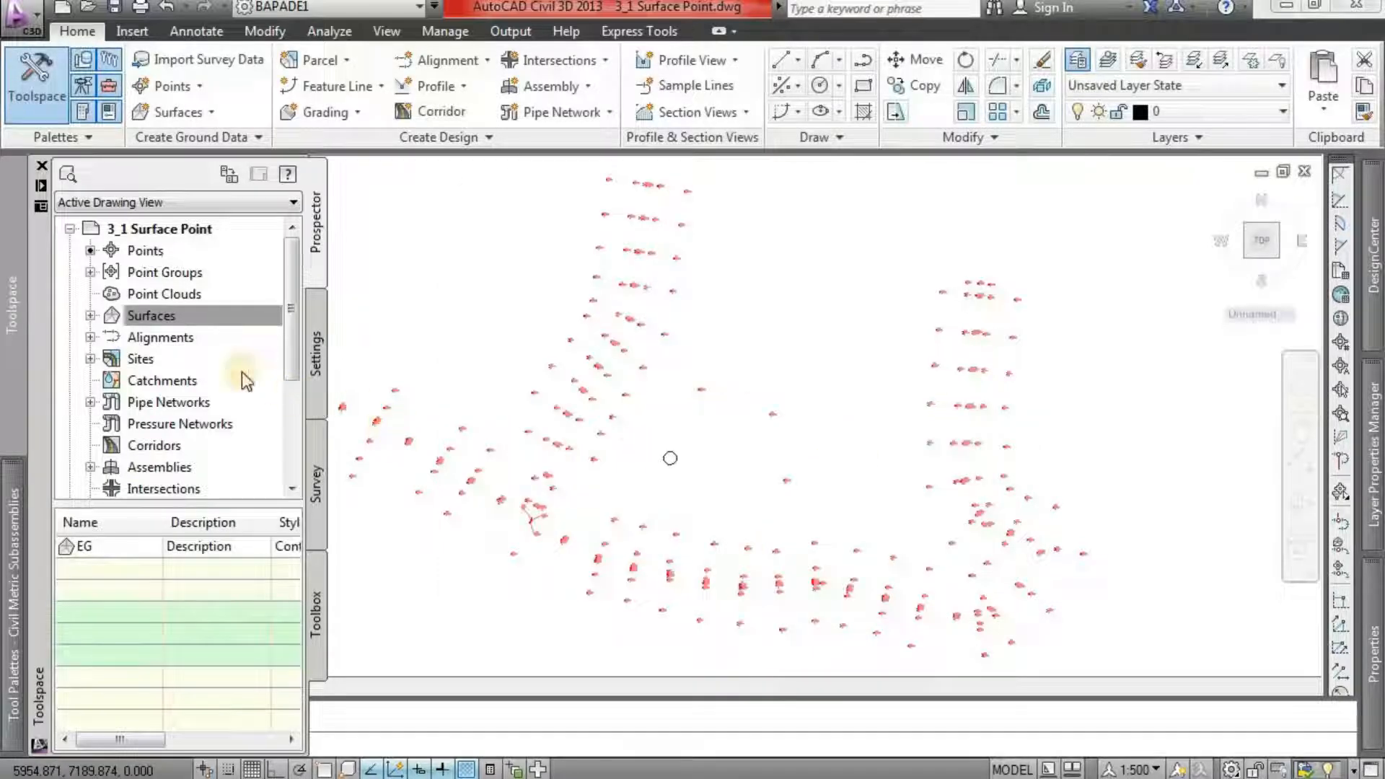
- Expand the EG surface in the Prospector tree to list the data types under its definition
click(94, 323)
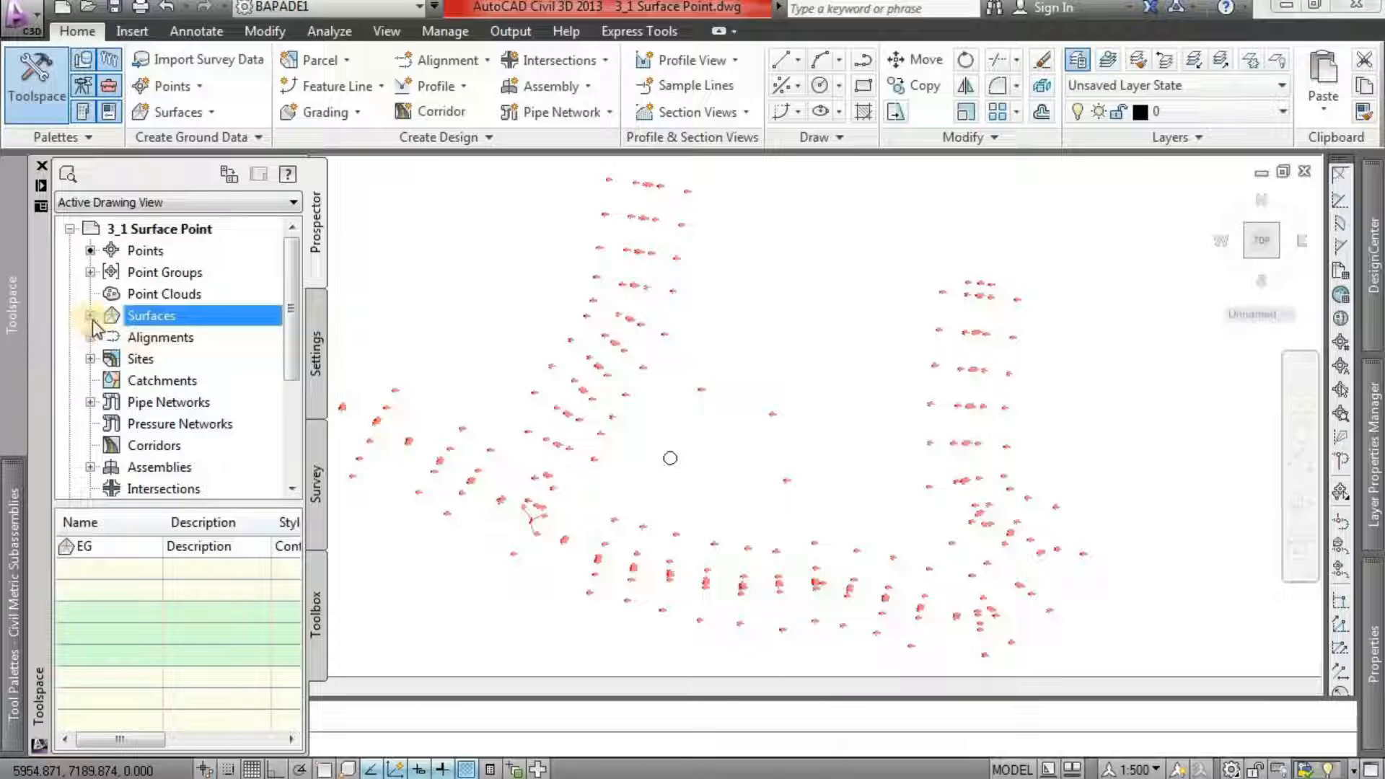
click(92, 317)
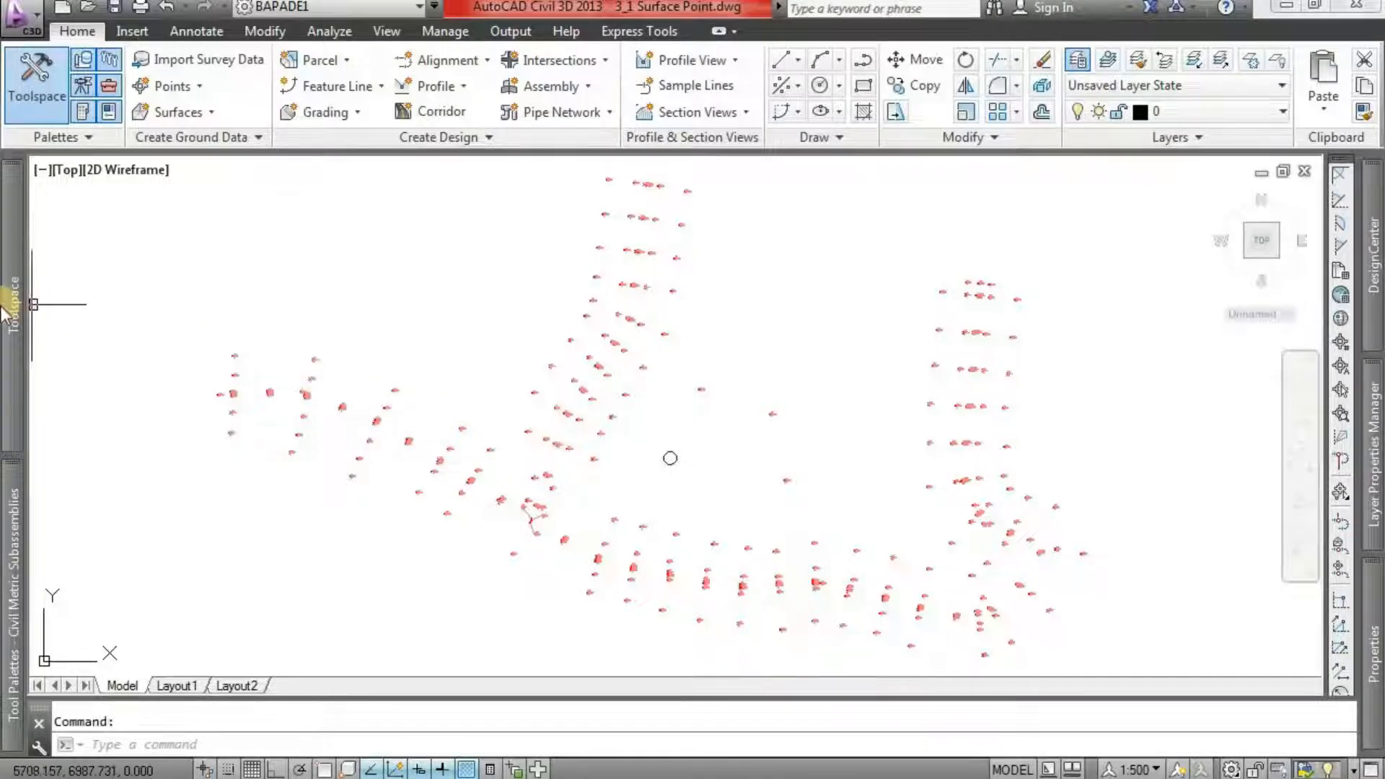
mouse_move(11, 296)
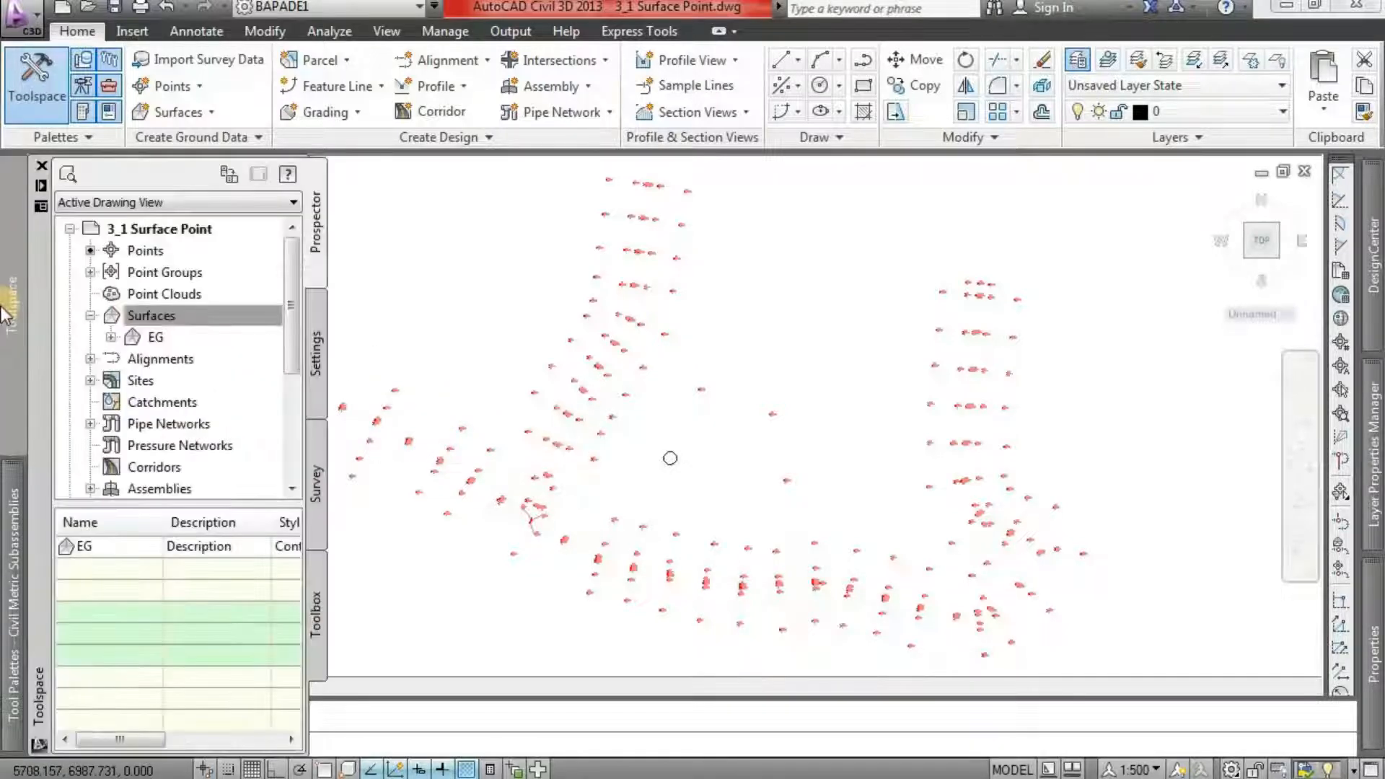
click(111, 337)
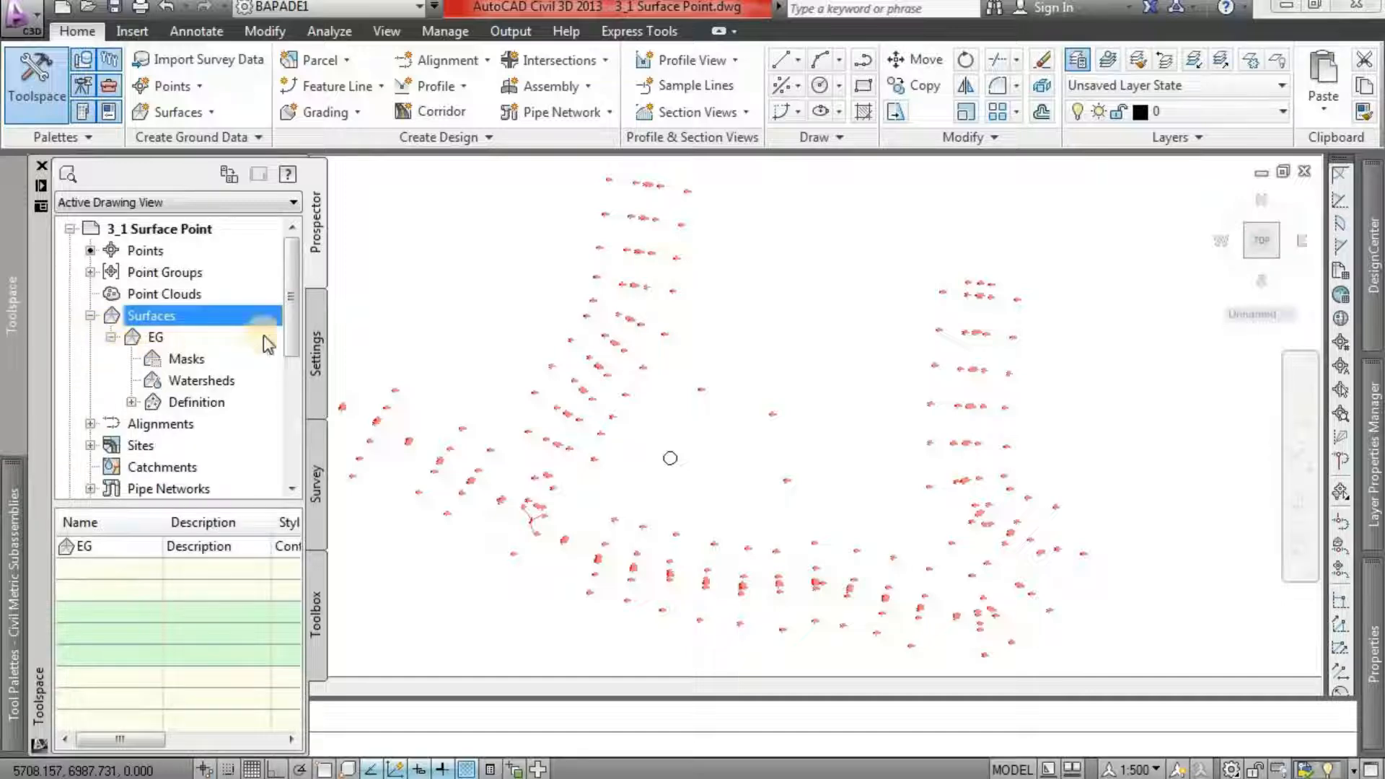
drag(291, 309, 245, 335)
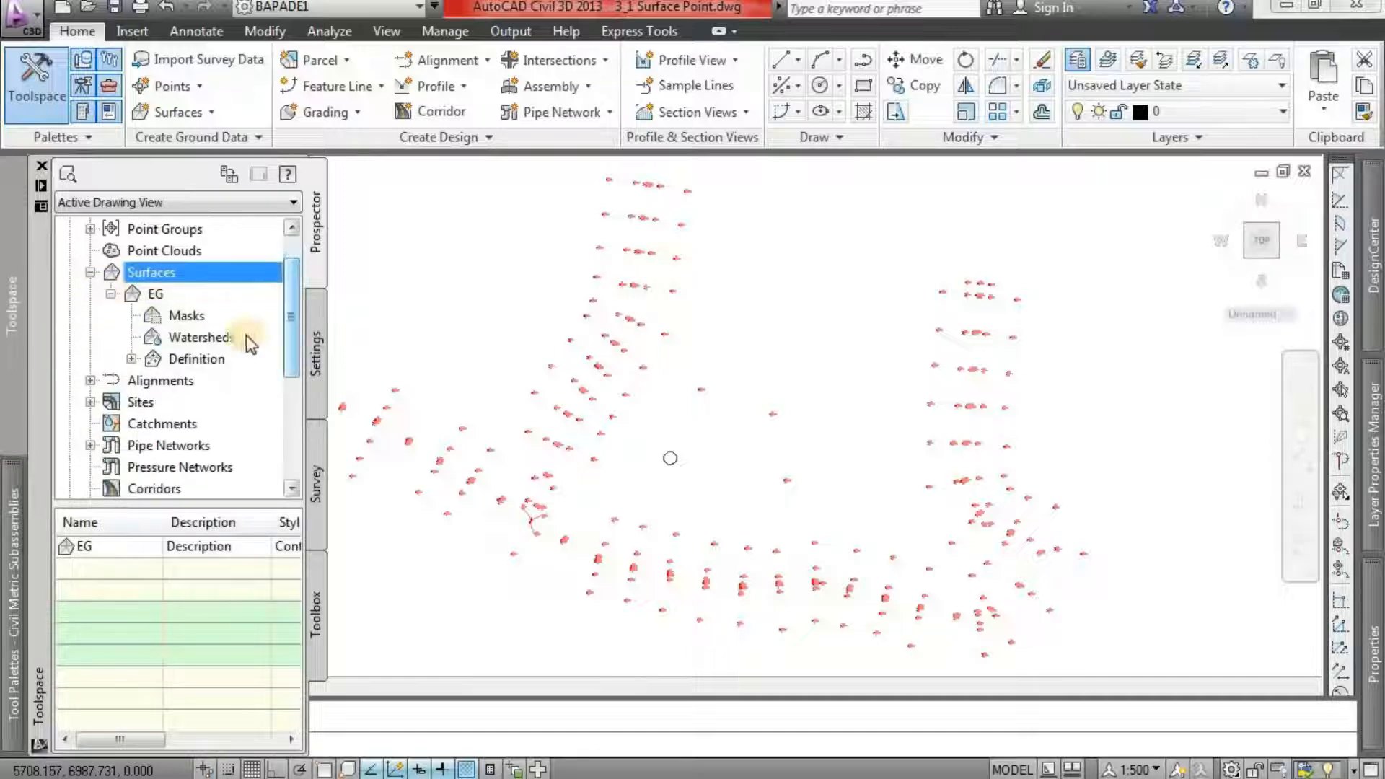
click(131, 358)
drag(291, 333, 291, 345)
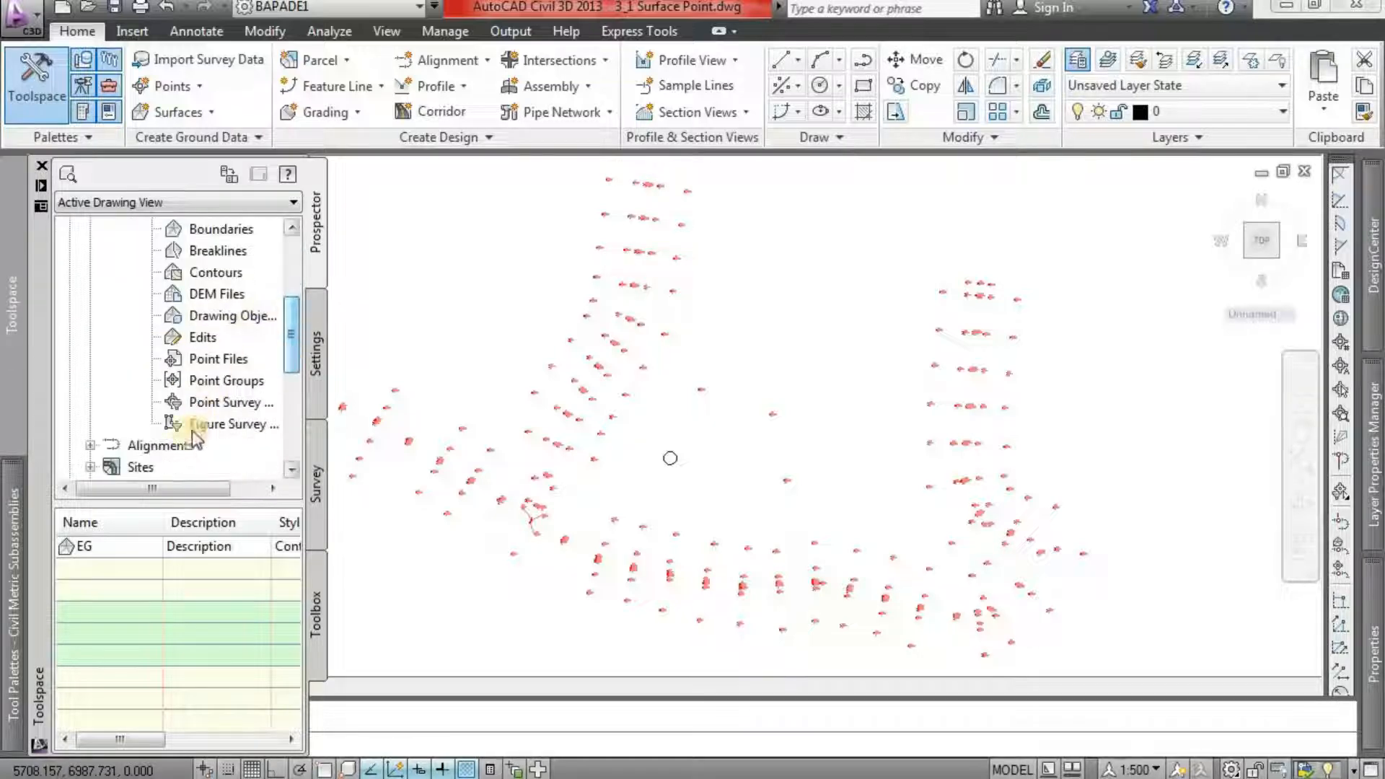
- Add the _All Points point group to the EG surface definition
click(220, 382)
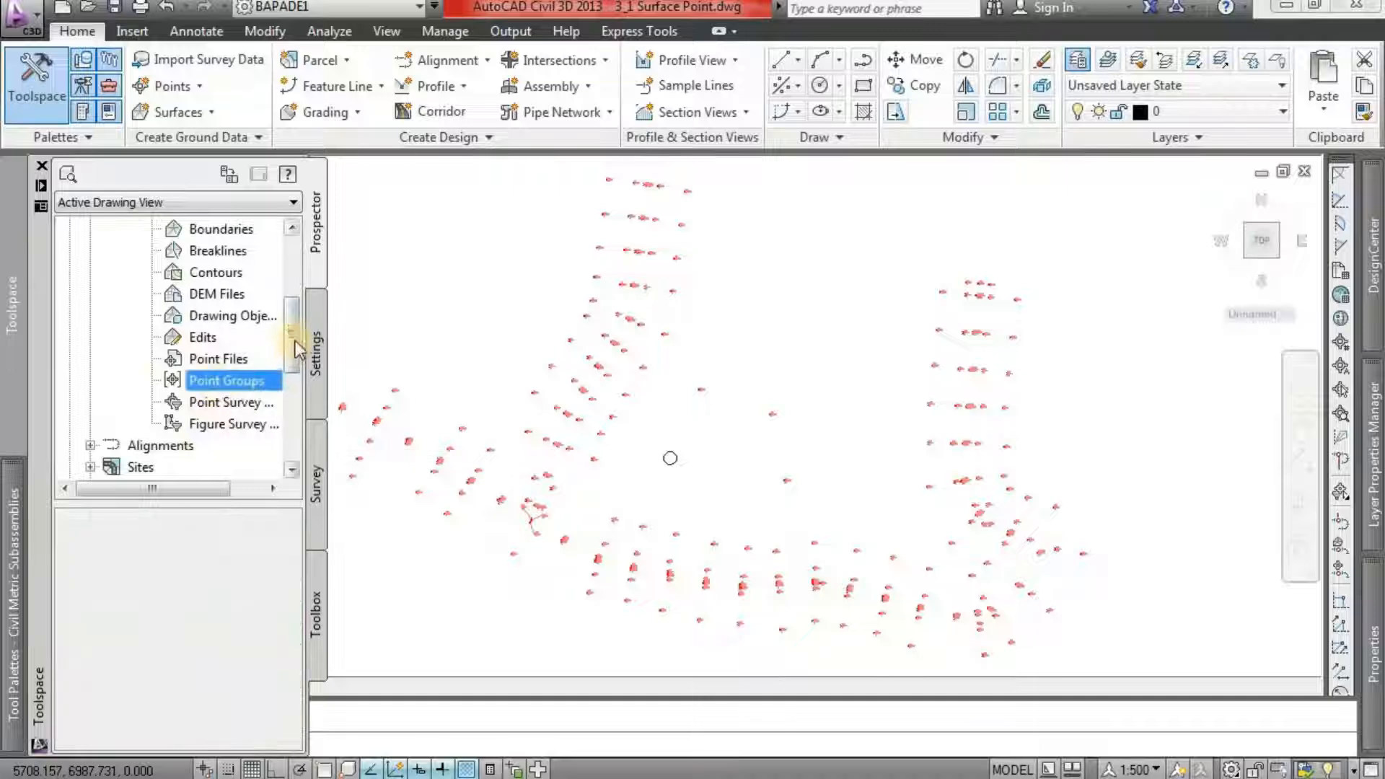
drag(292, 333, 291, 337)
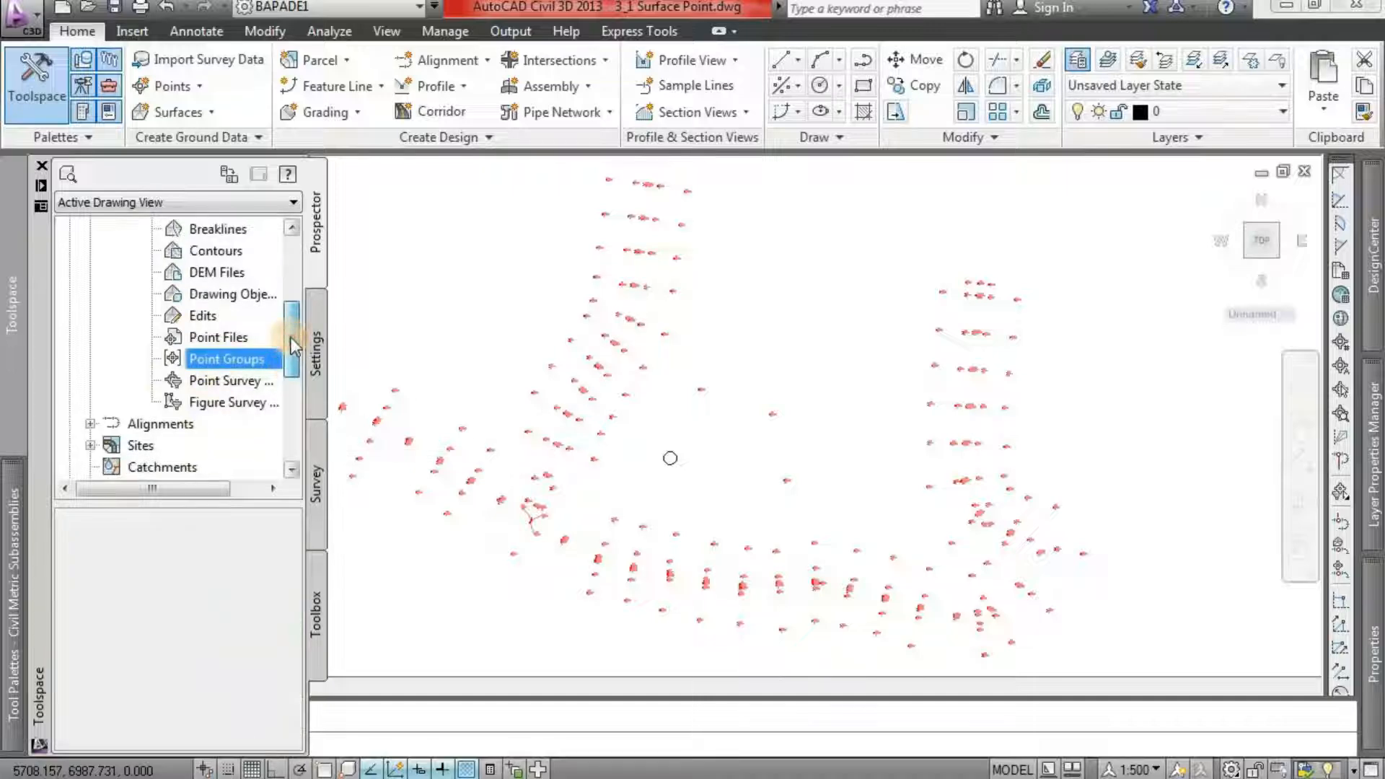
right_click(245, 358)
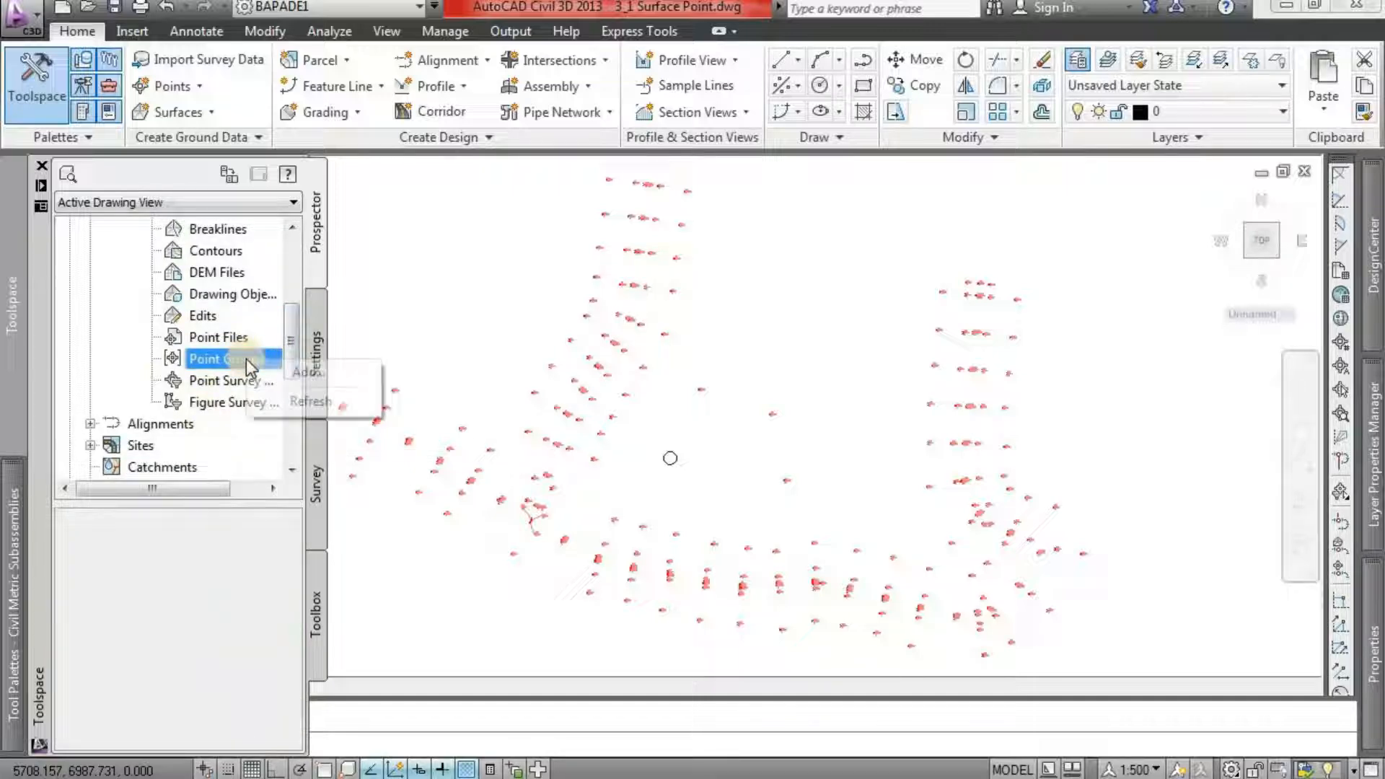
click(283, 365)
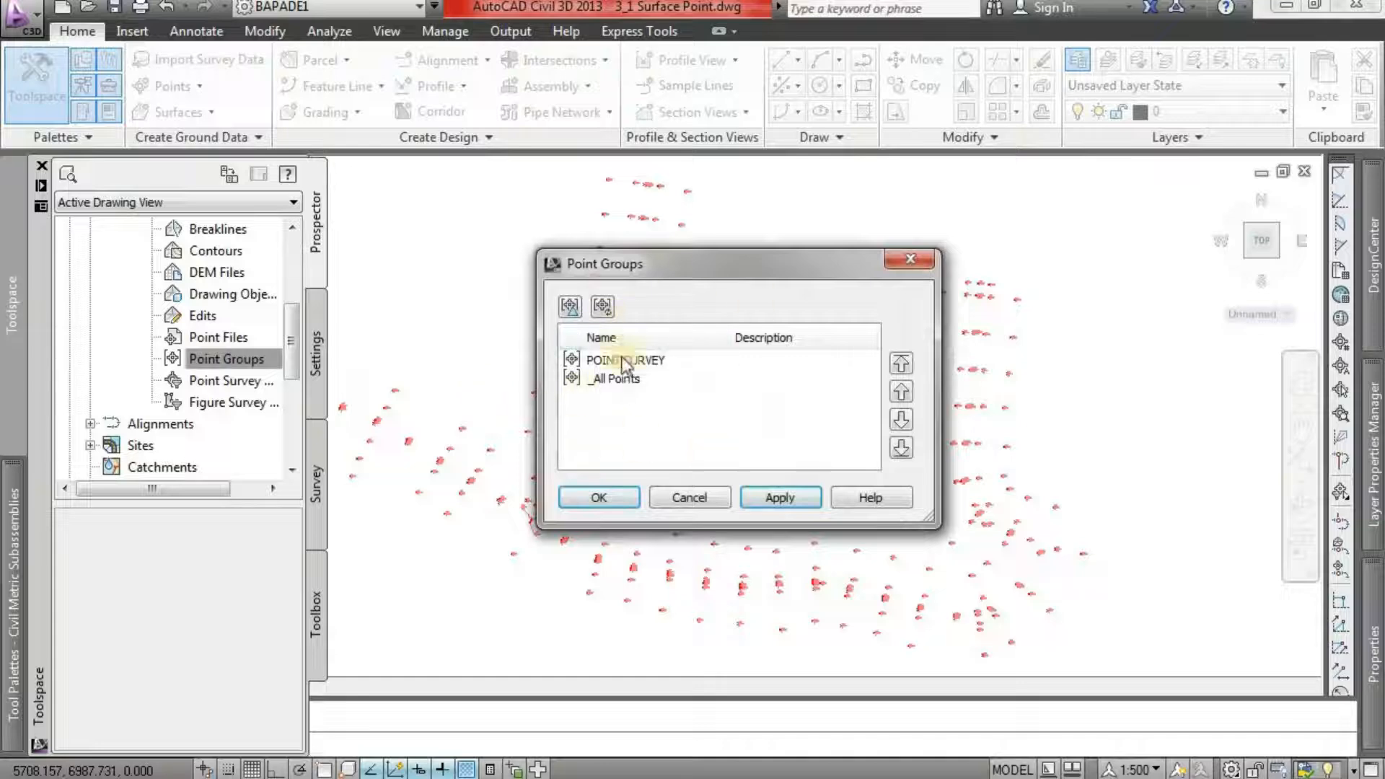
click(622, 380)
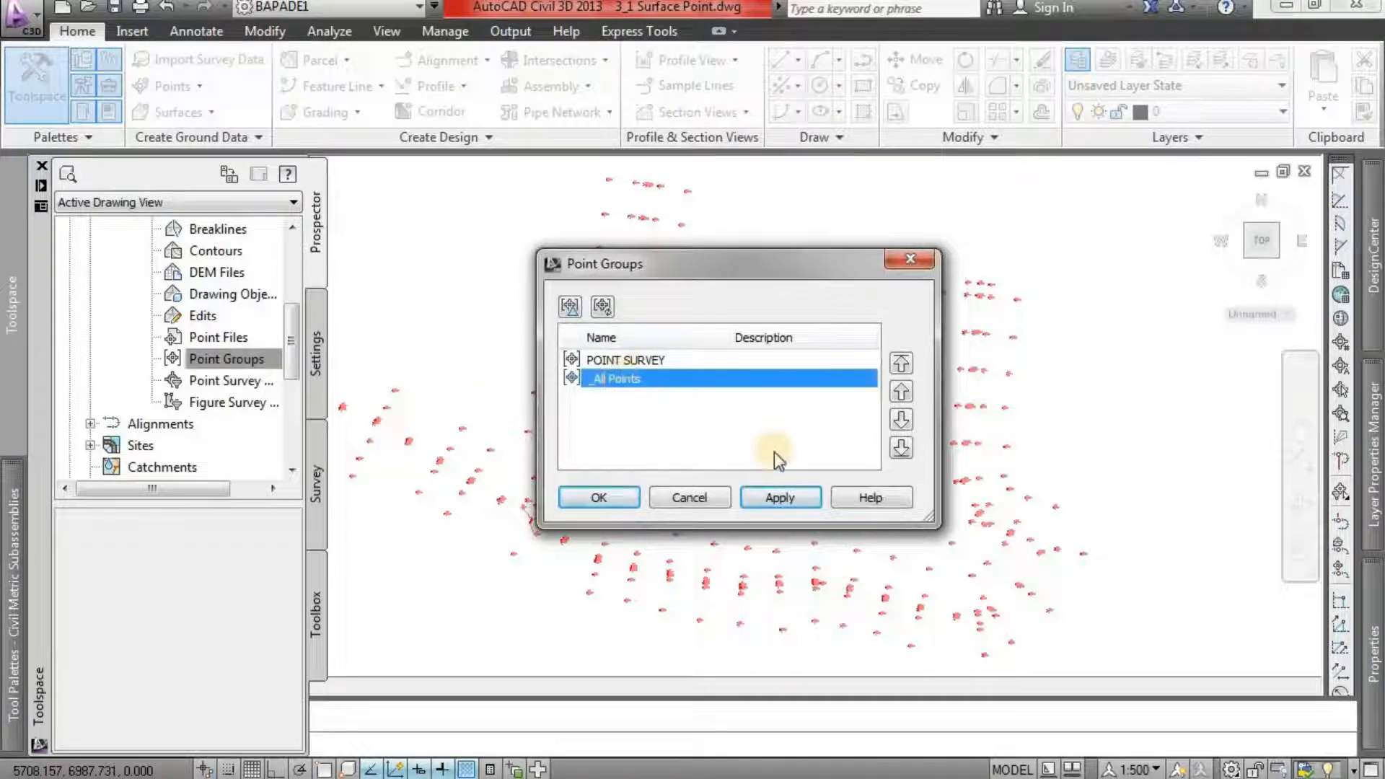
click(786, 500)
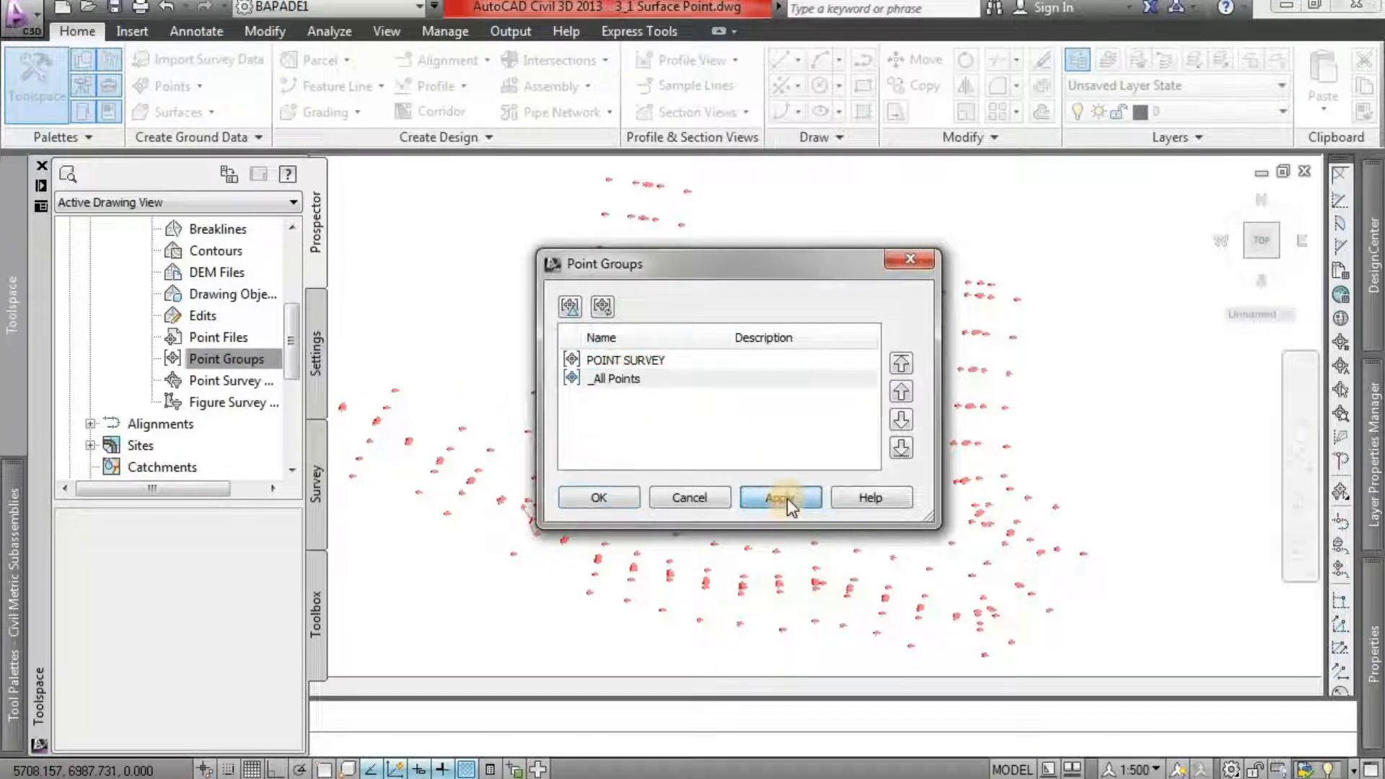
click(614, 498)
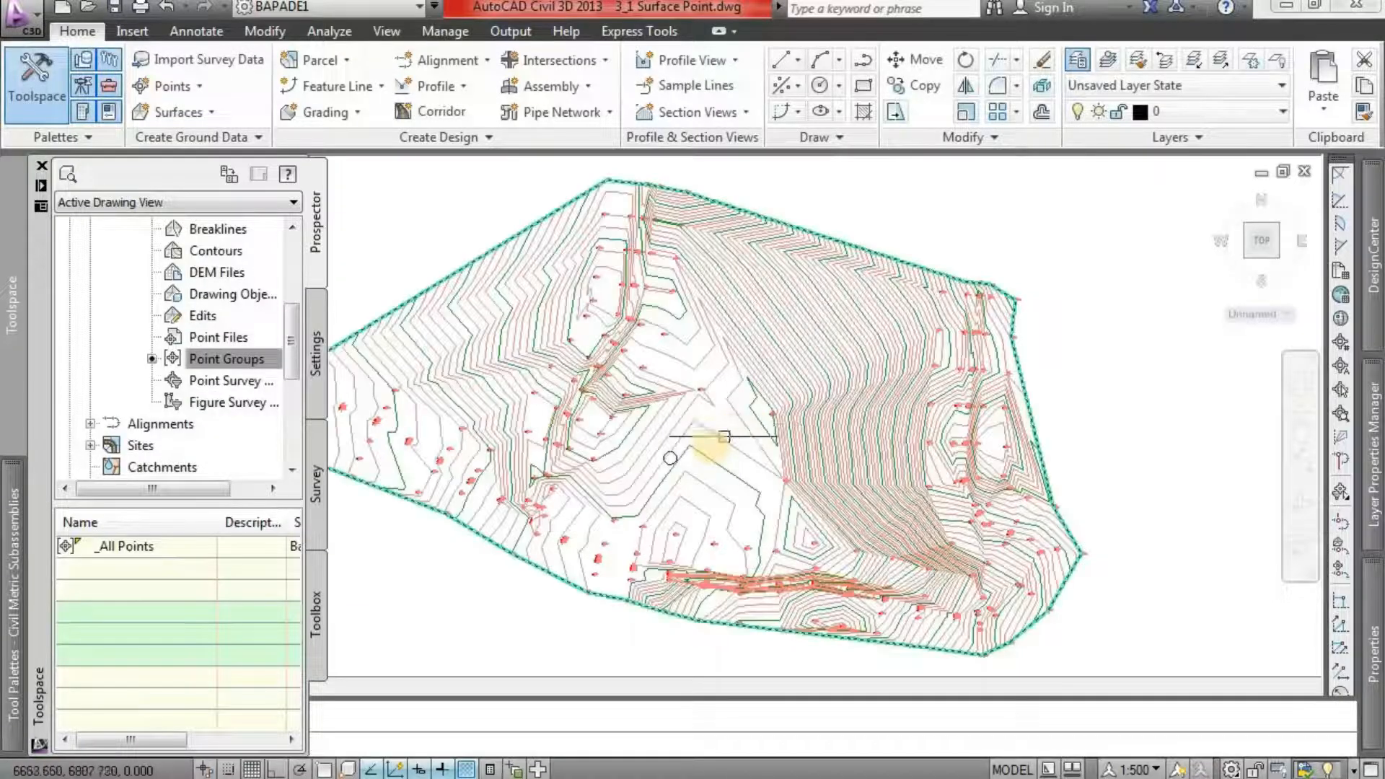
- Open the EG surface in the Object Viewer and display it in the Conceptual visual style
scroll(718, 386, up, 1)
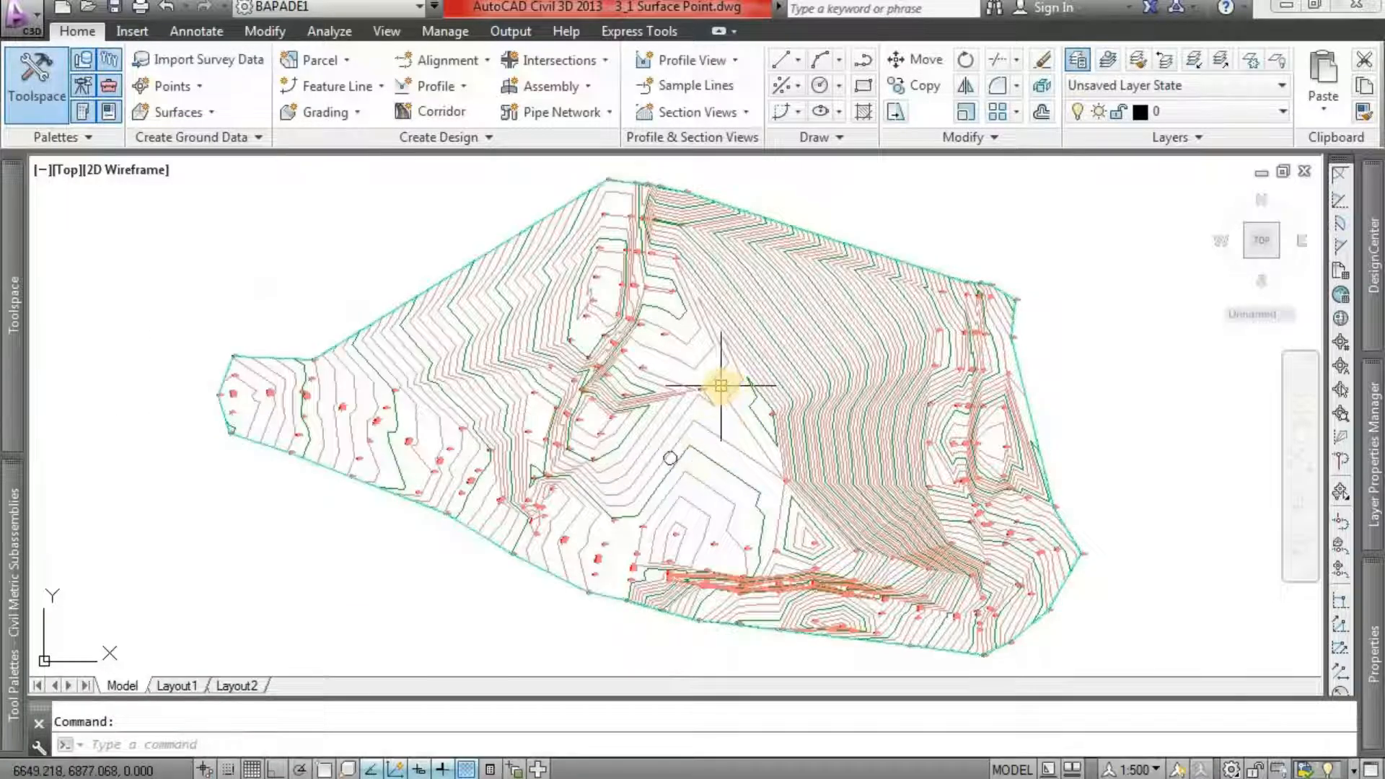
scroll(721, 386, up, 4)
middle_drag(757, 386, 787, 390)
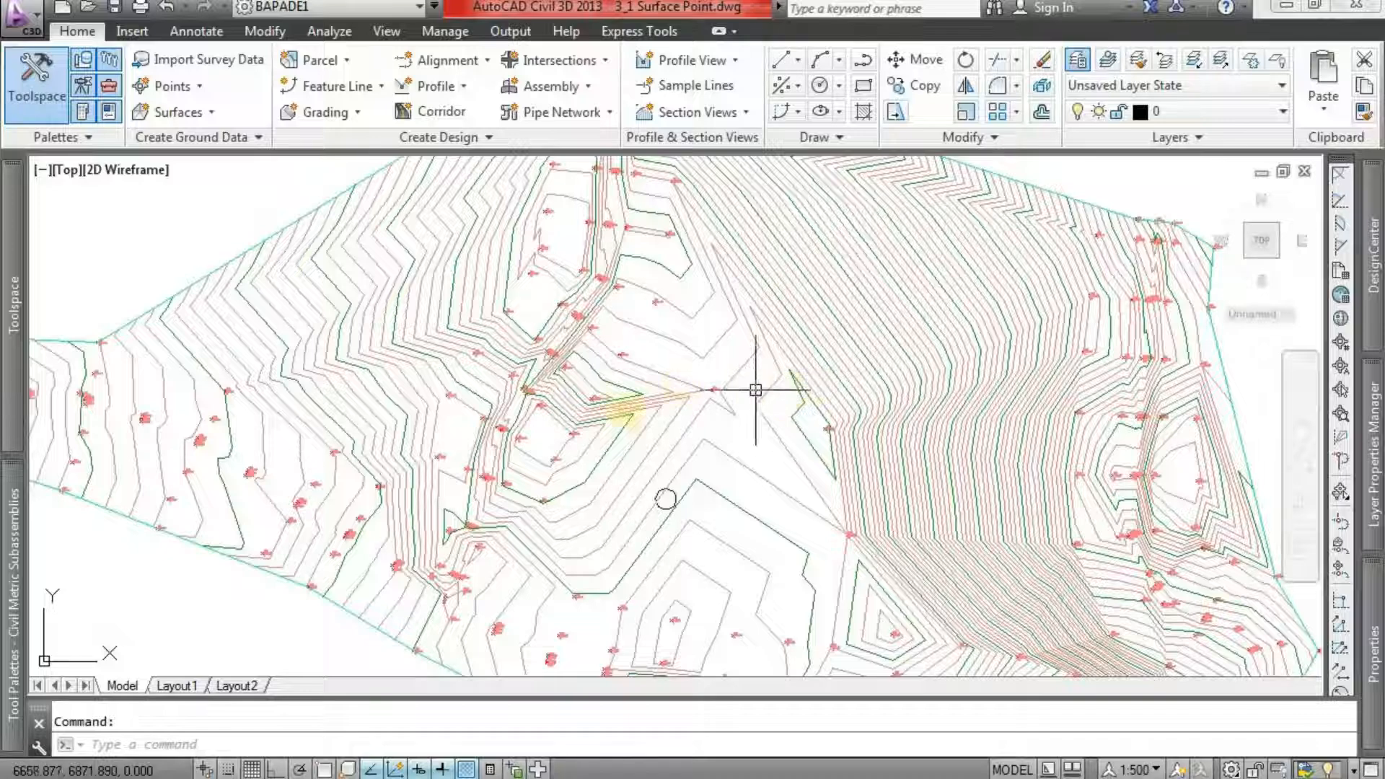
middle_drag(625, 410, 671, 389)
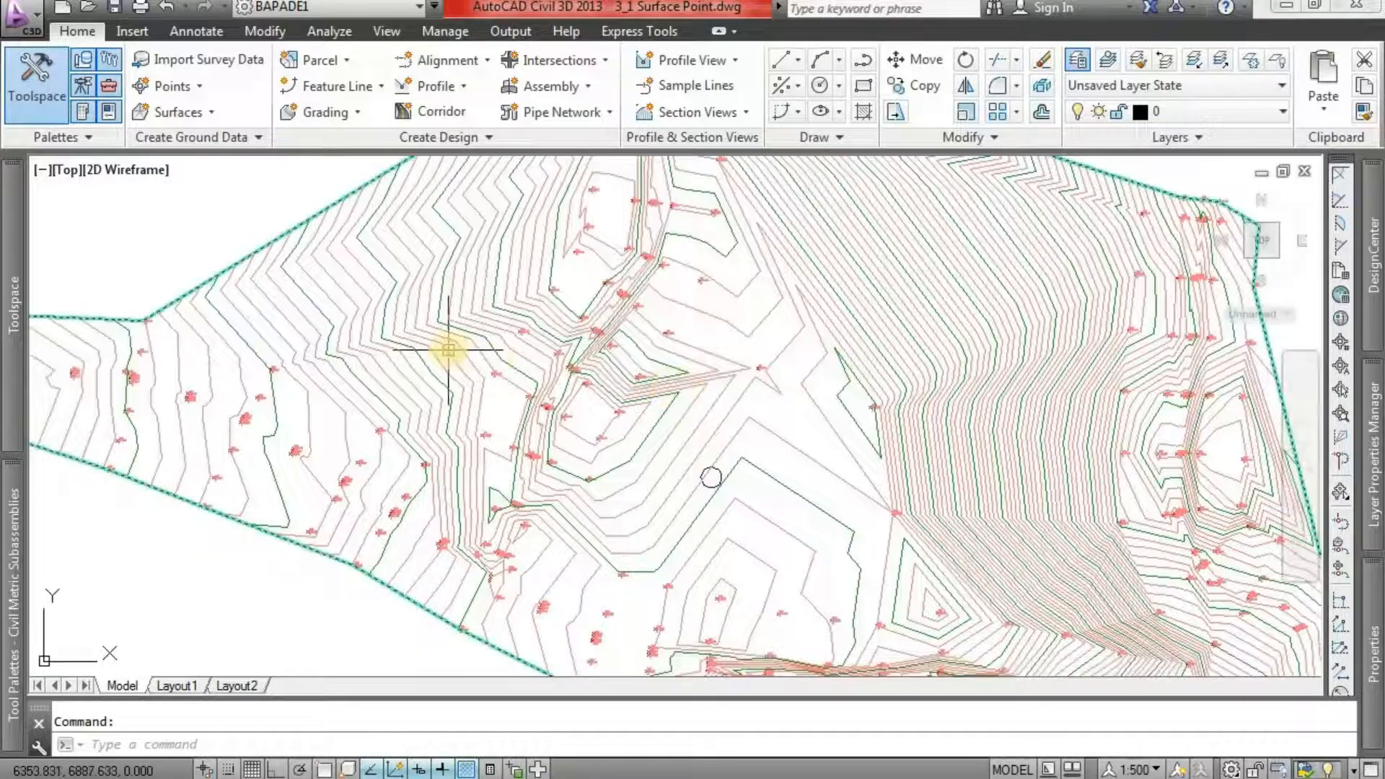
scroll(448, 350, down, 3)
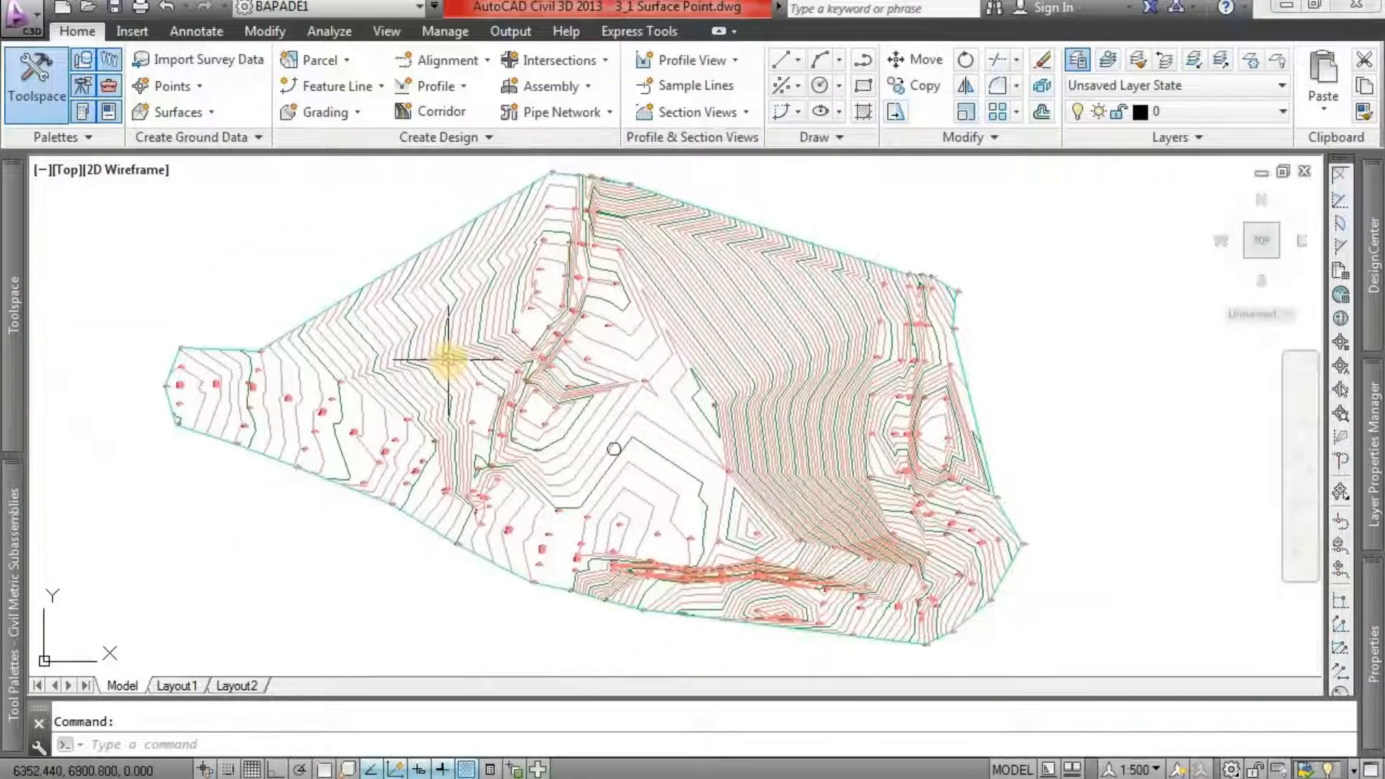
click(448, 349)
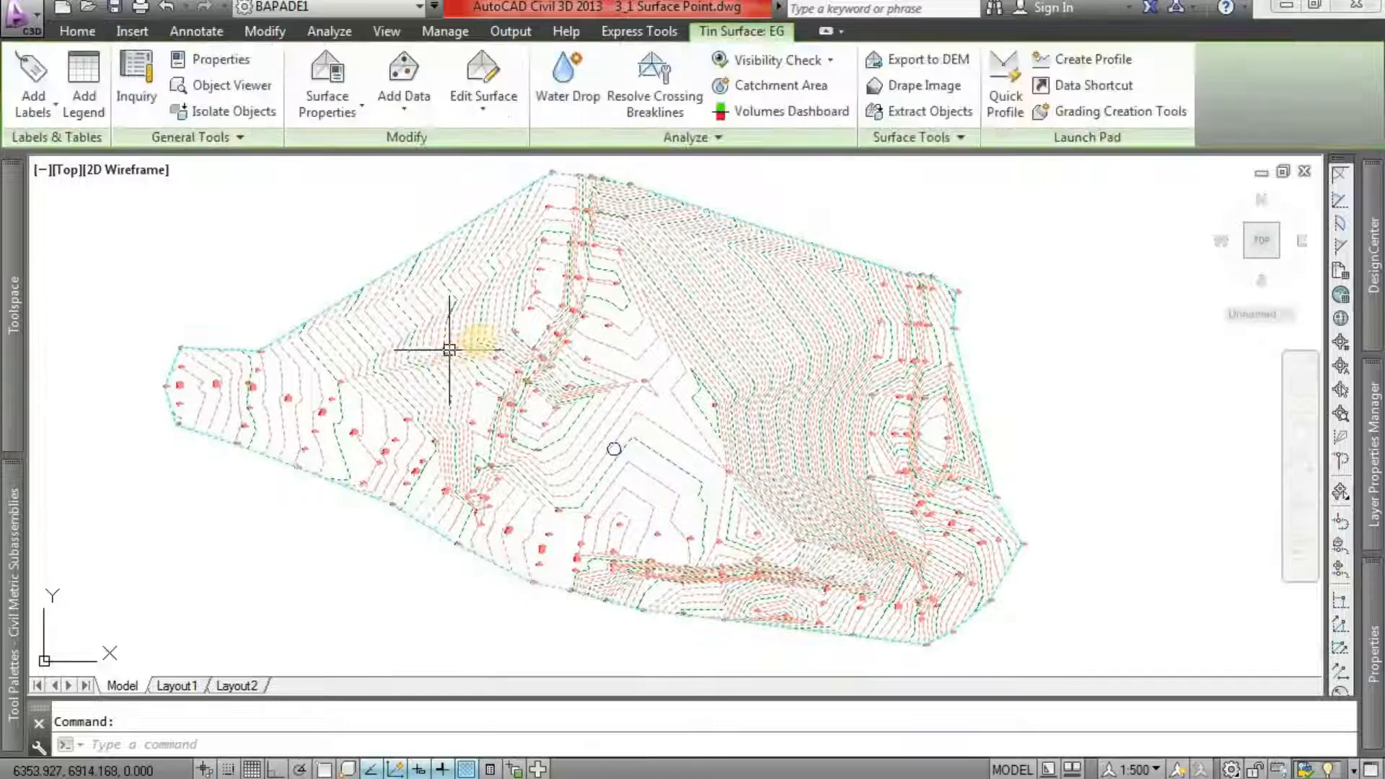
right_click(285, 254)
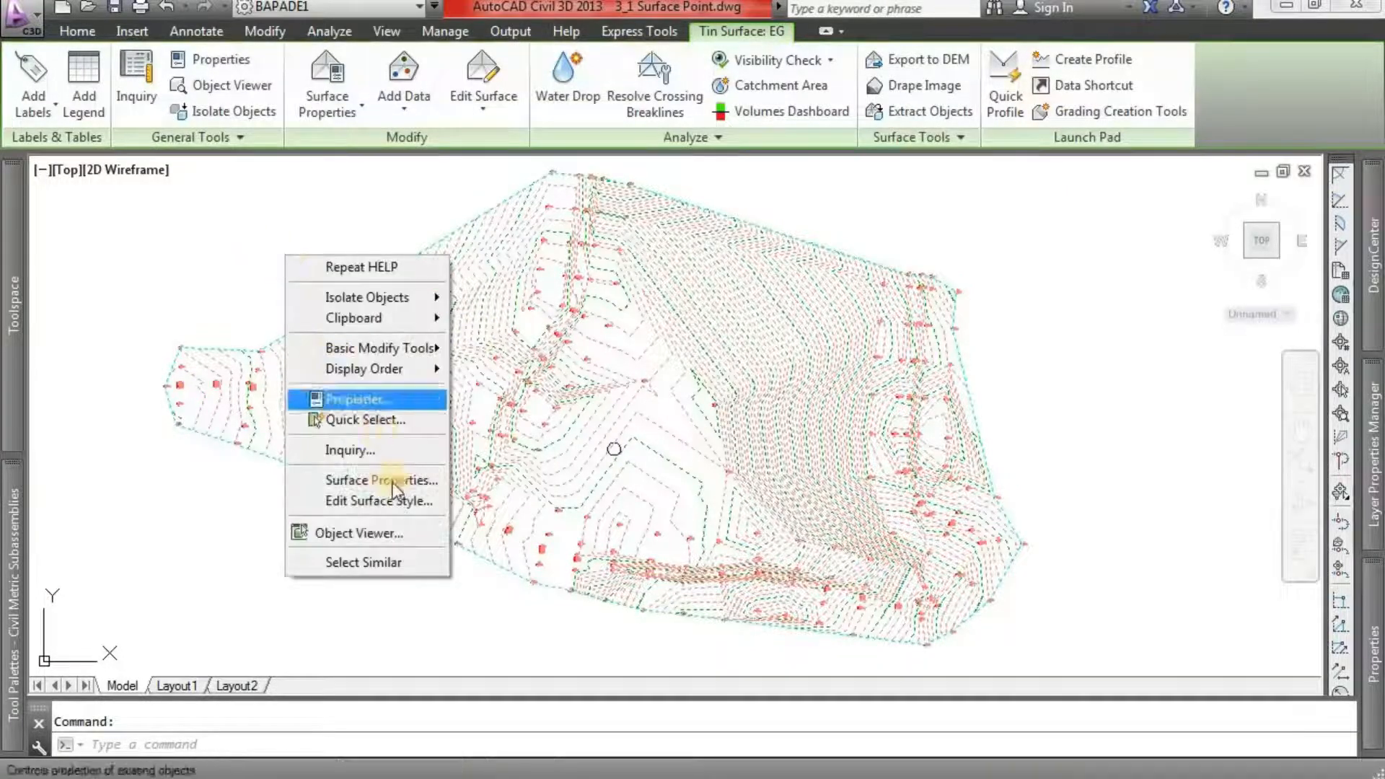
click(422, 537)
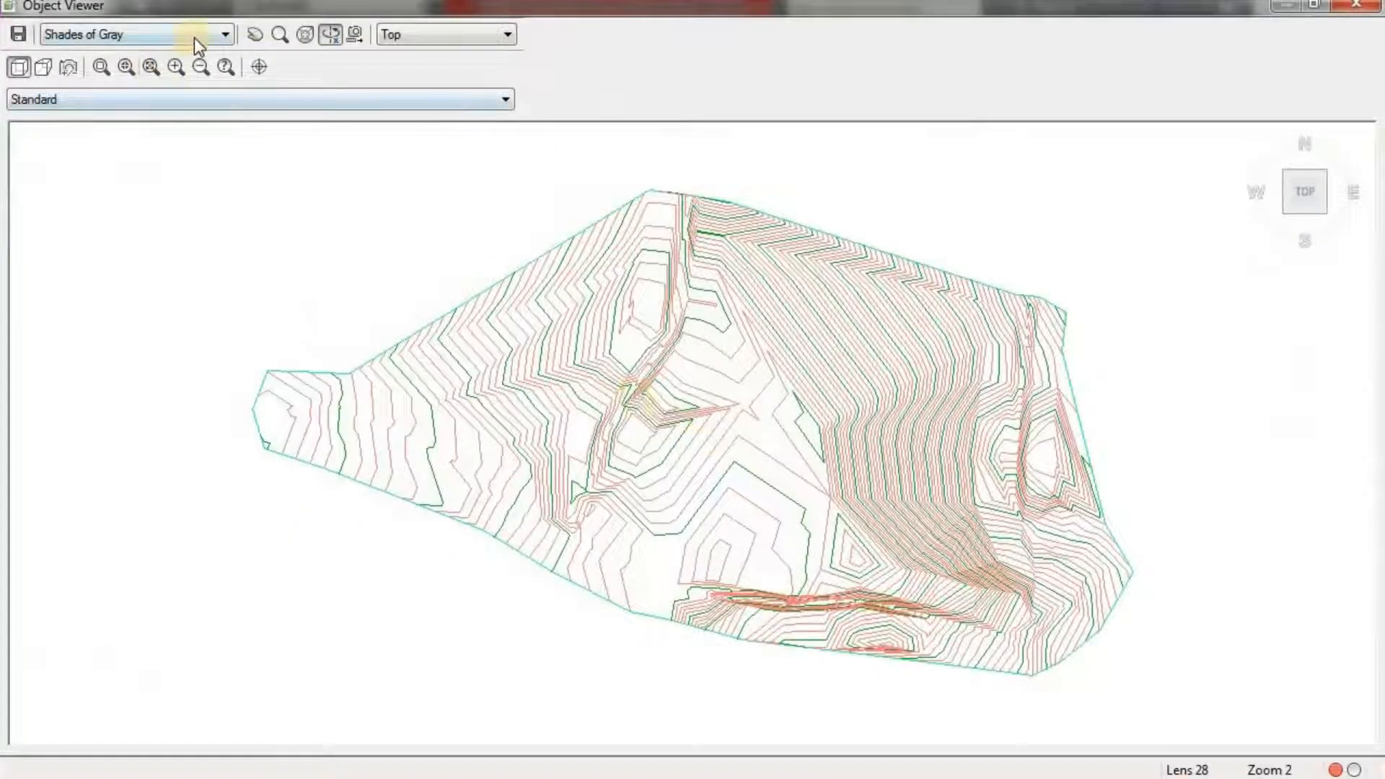
click(193, 38)
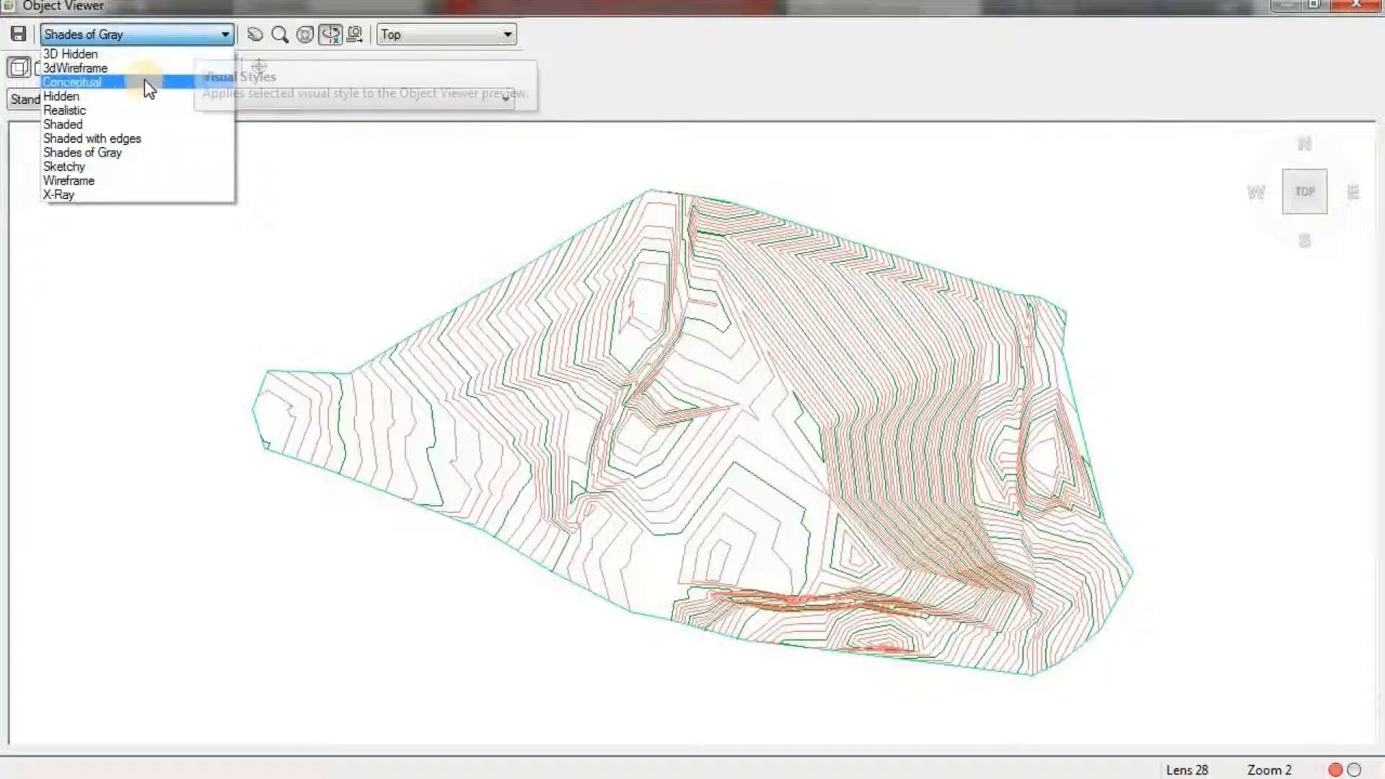
click(145, 83)
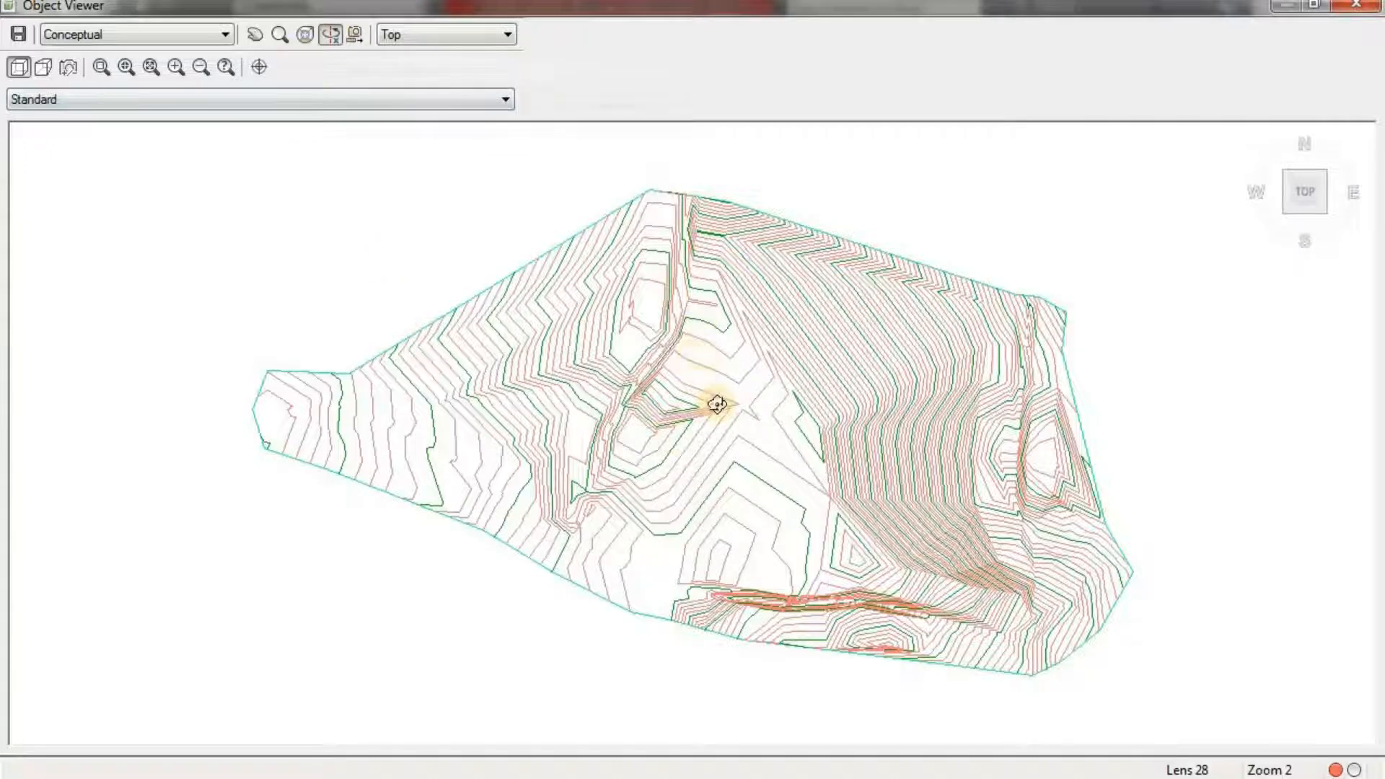
- Examine the relief of the EG surface in 3D from a tilted front view, and close the viewer
mouse_move(719, 372)
mouse_down()
mouse_move(733, 306)
mouse_move(643, 417)
mouse_move(646, 349)
mouse_move(724, 383)
mouse_move(721, 397)
mouse_move(627, 368)
mouse_up()
scroll(627, 368, up, 5)
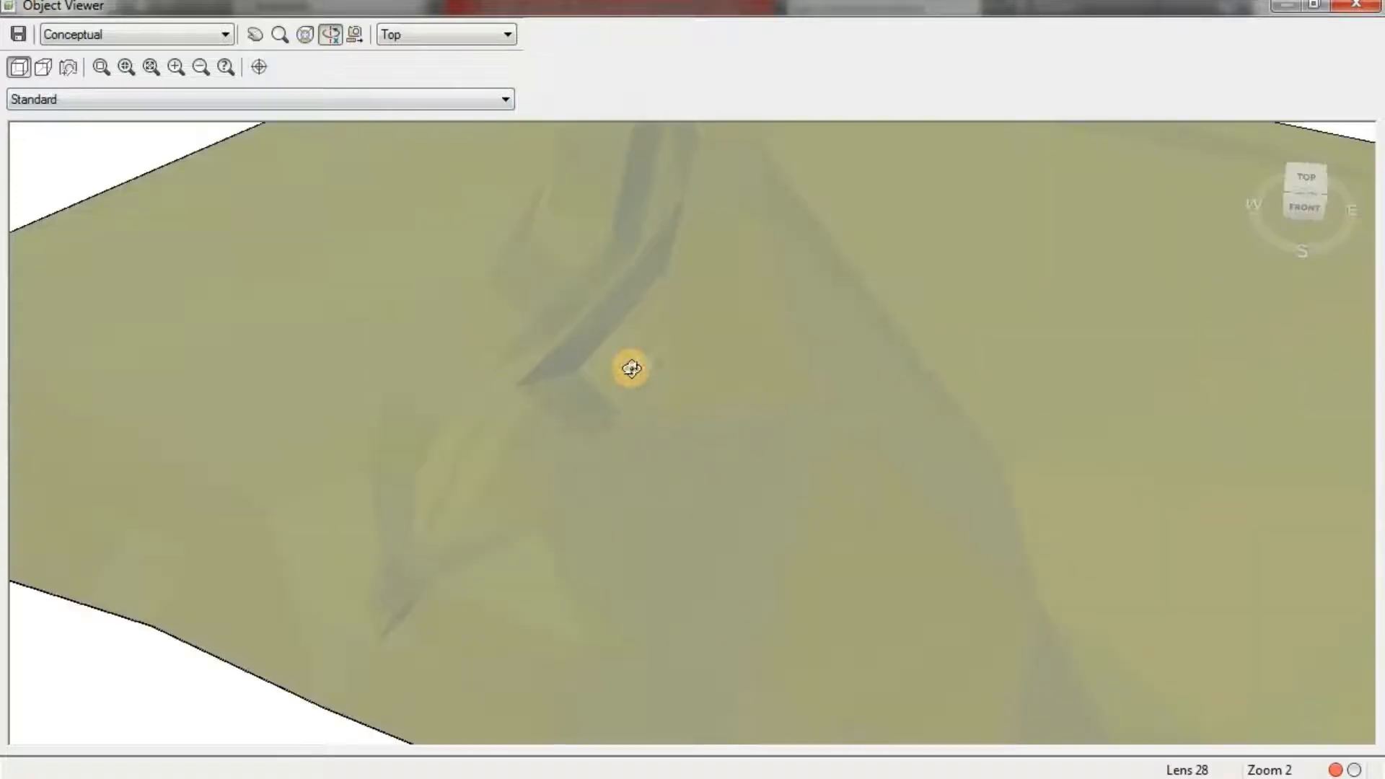
drag(611, 457, 657, 462)
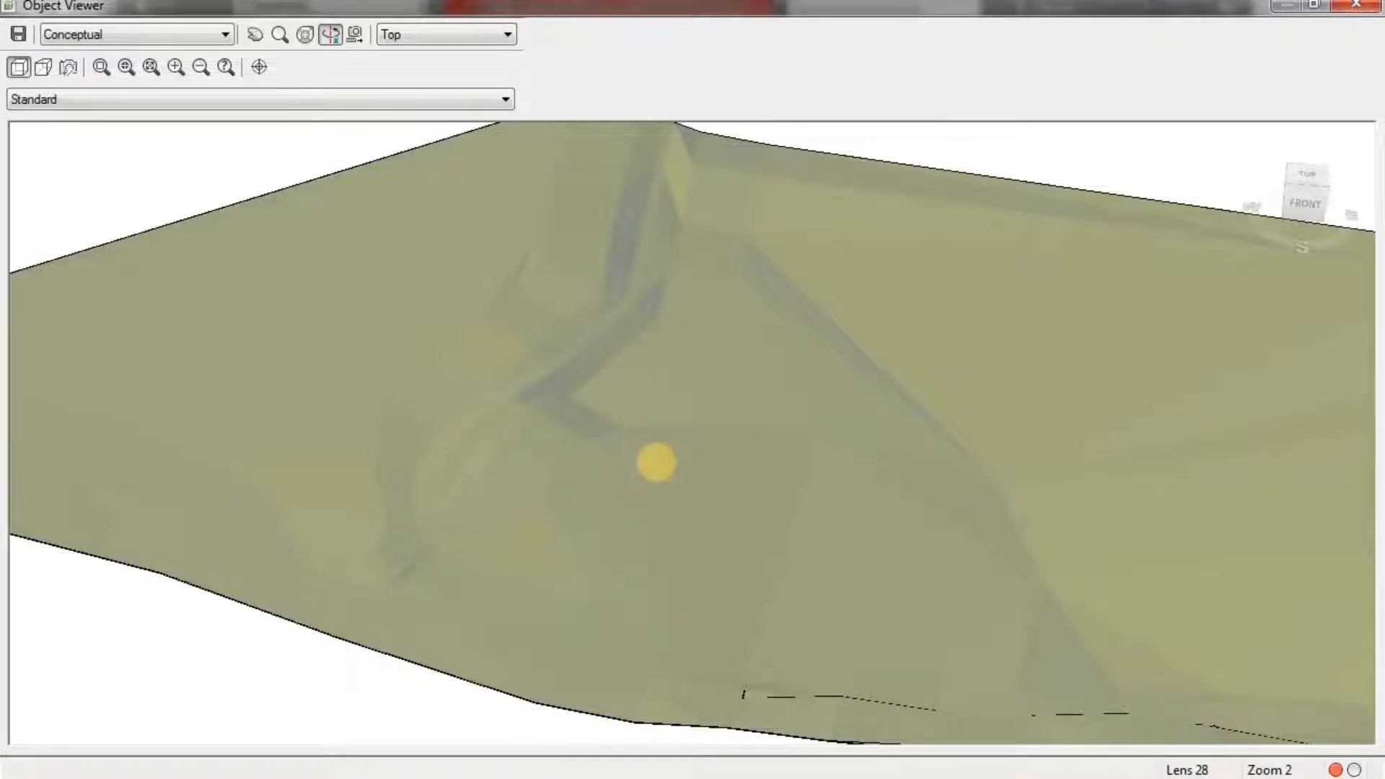
key(Escape)
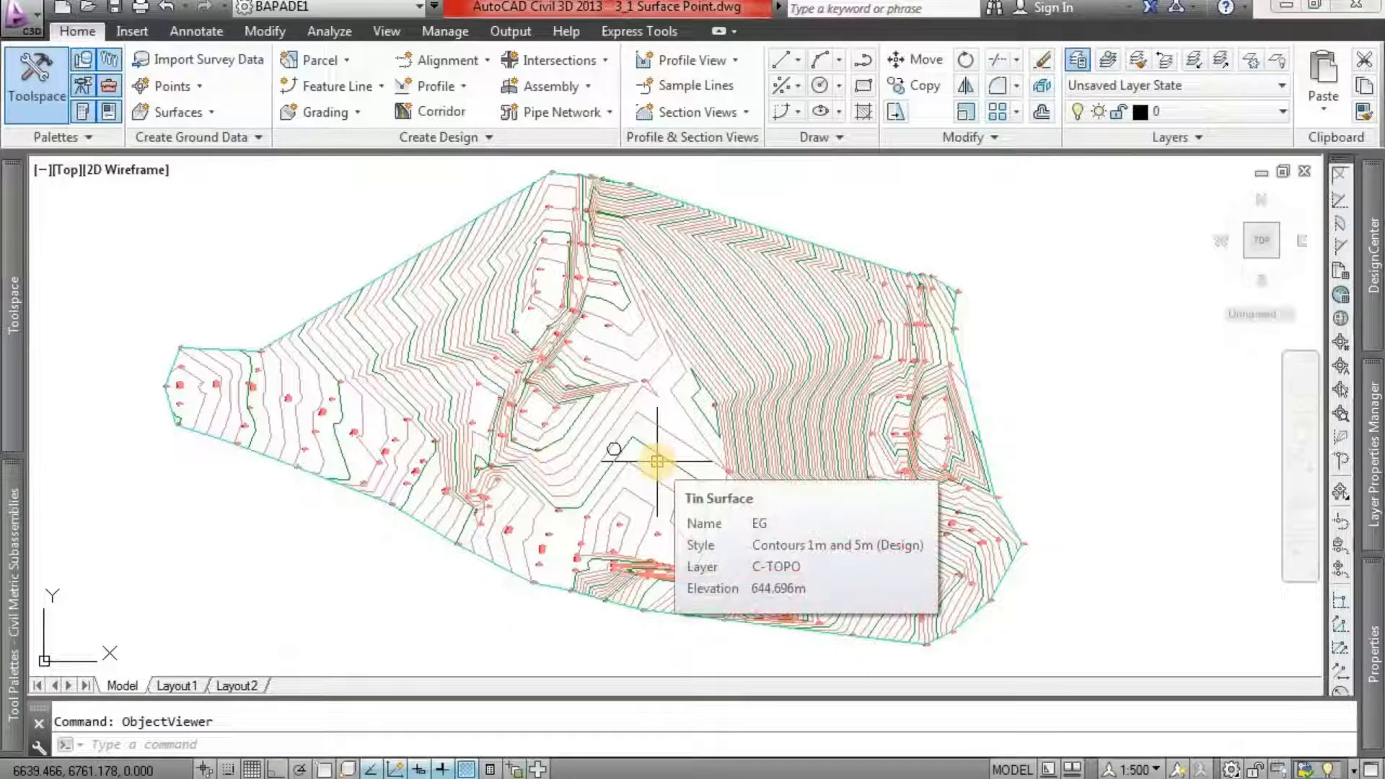
- Examine the contour pattern of the EG surface in plan, comparing its western, central and eastern areas
middle_drag(321, 355, 351, 379)
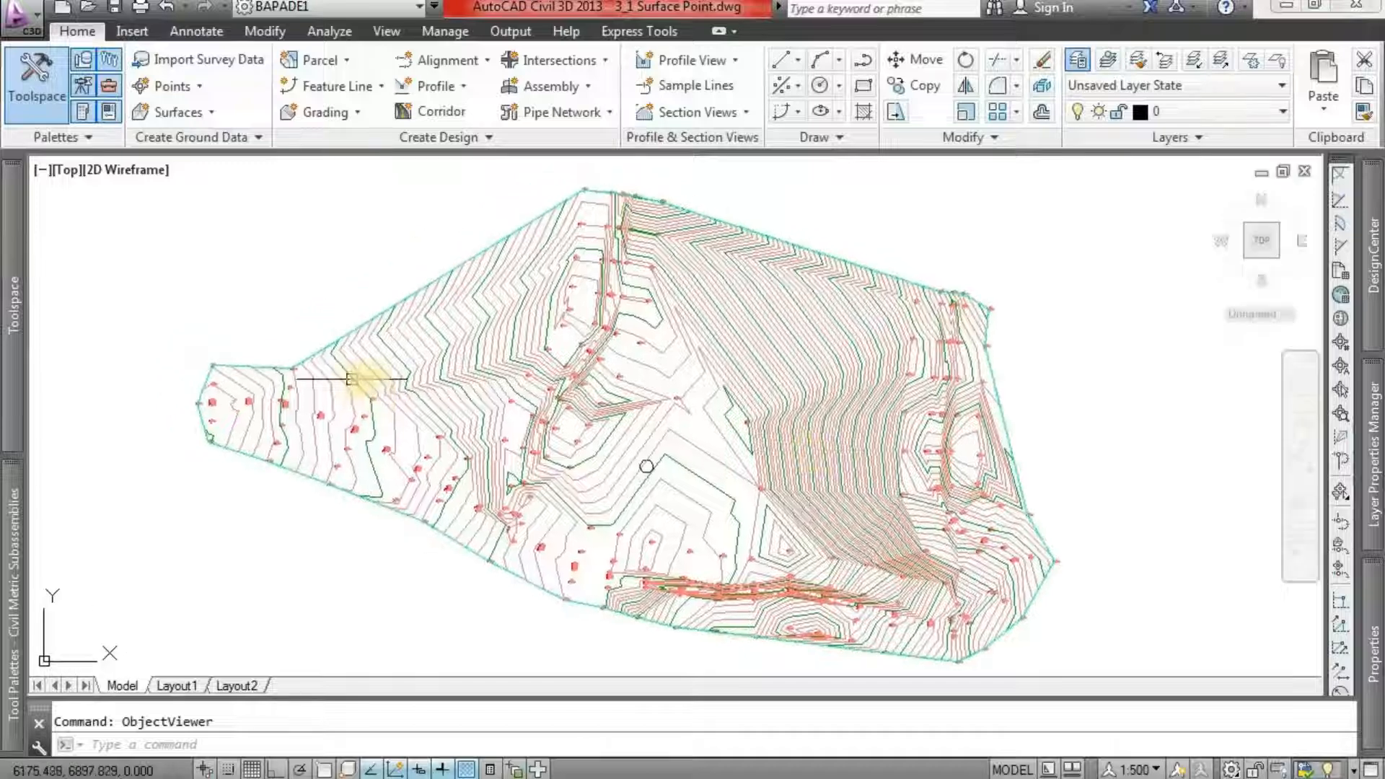
scroll(368, 375, up, 3)
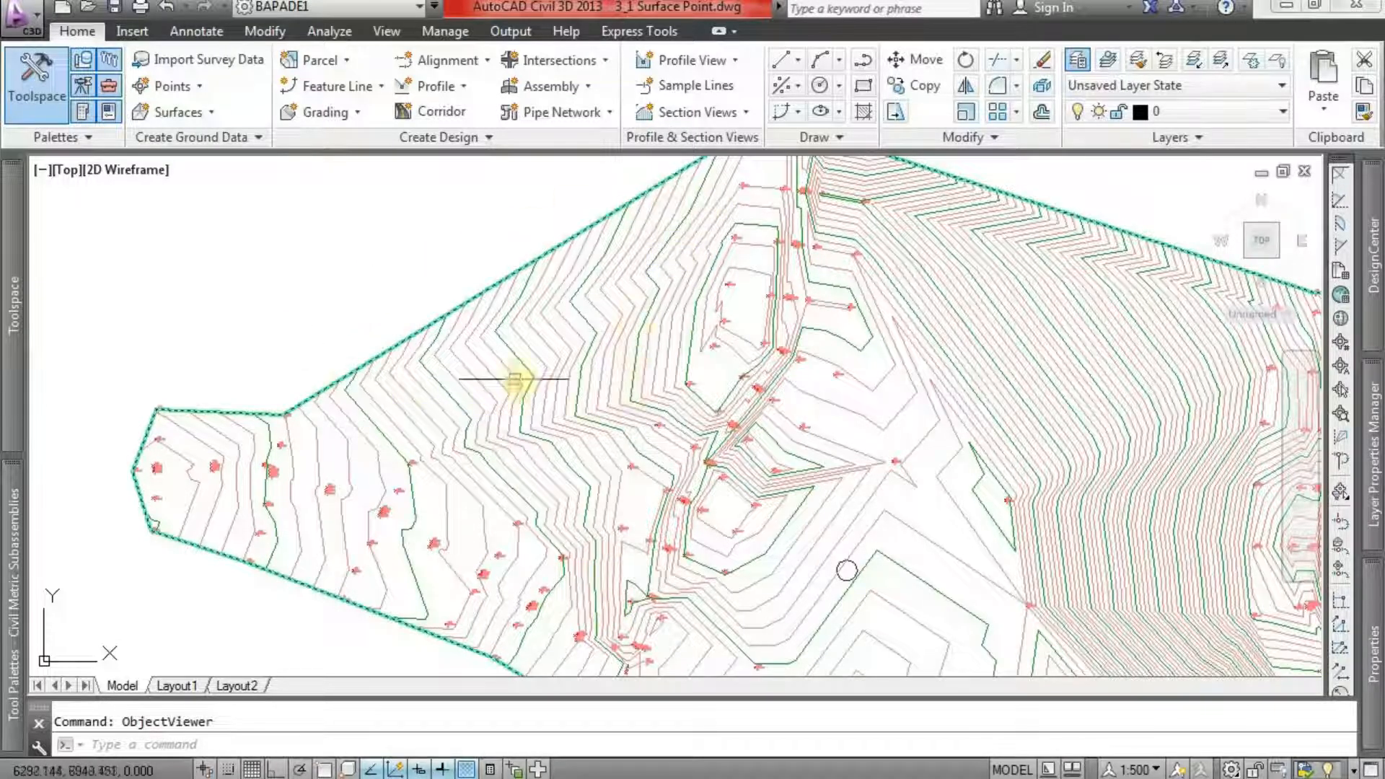
middle_drag(598, 401, 577, 399)
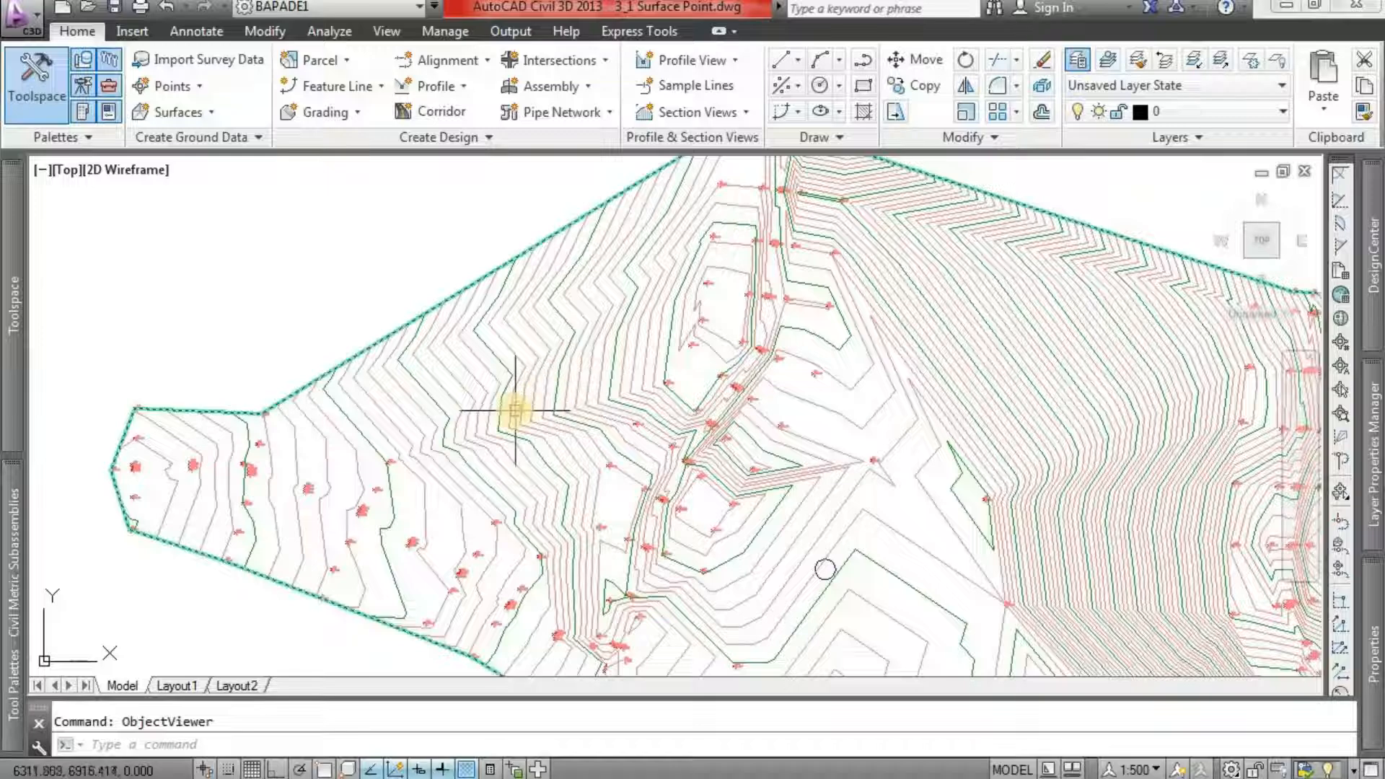
middle_drag(549, 456, 437, 446)
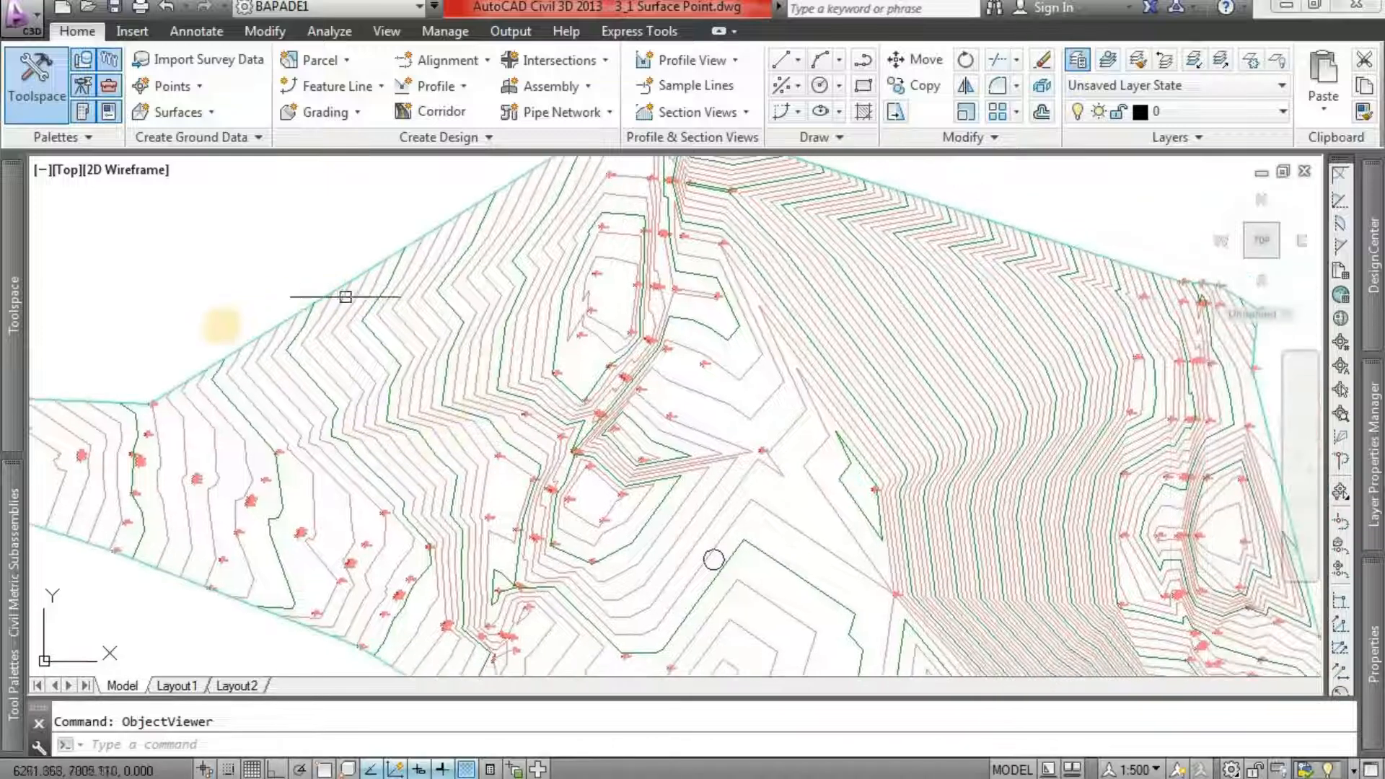
scroll(519, 252, down, 3)
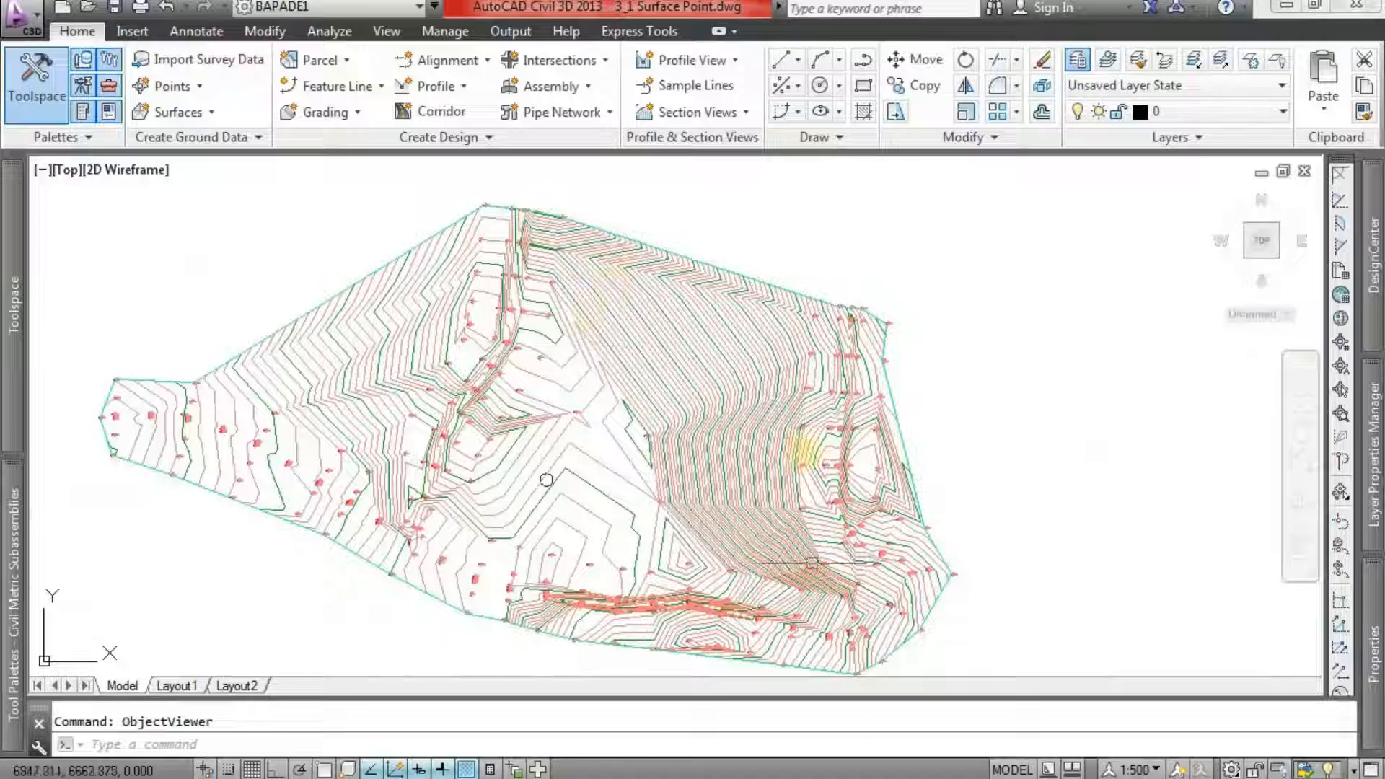
scroll(665, 398, up, 1)
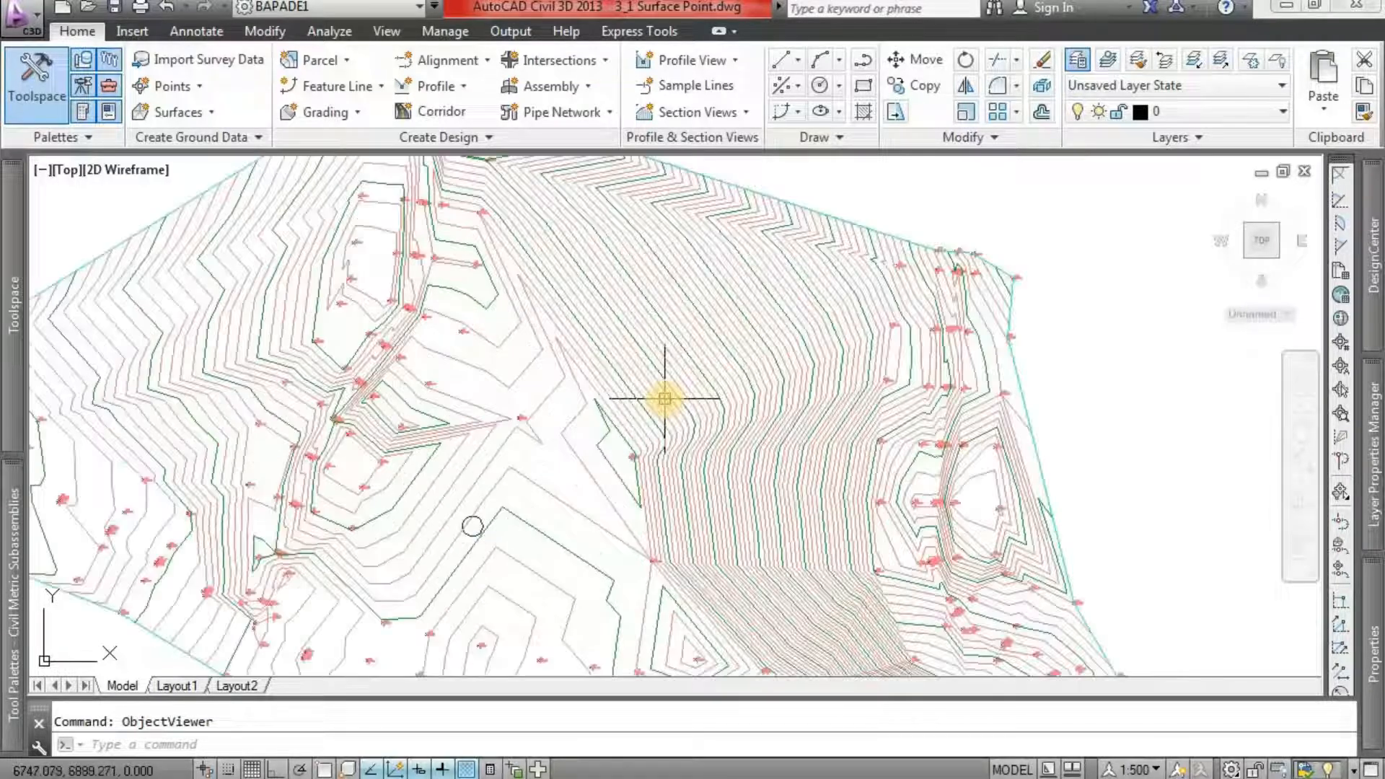
middle_drag(664, 398, 677, 400)
scroll(664, 414, down, 1)
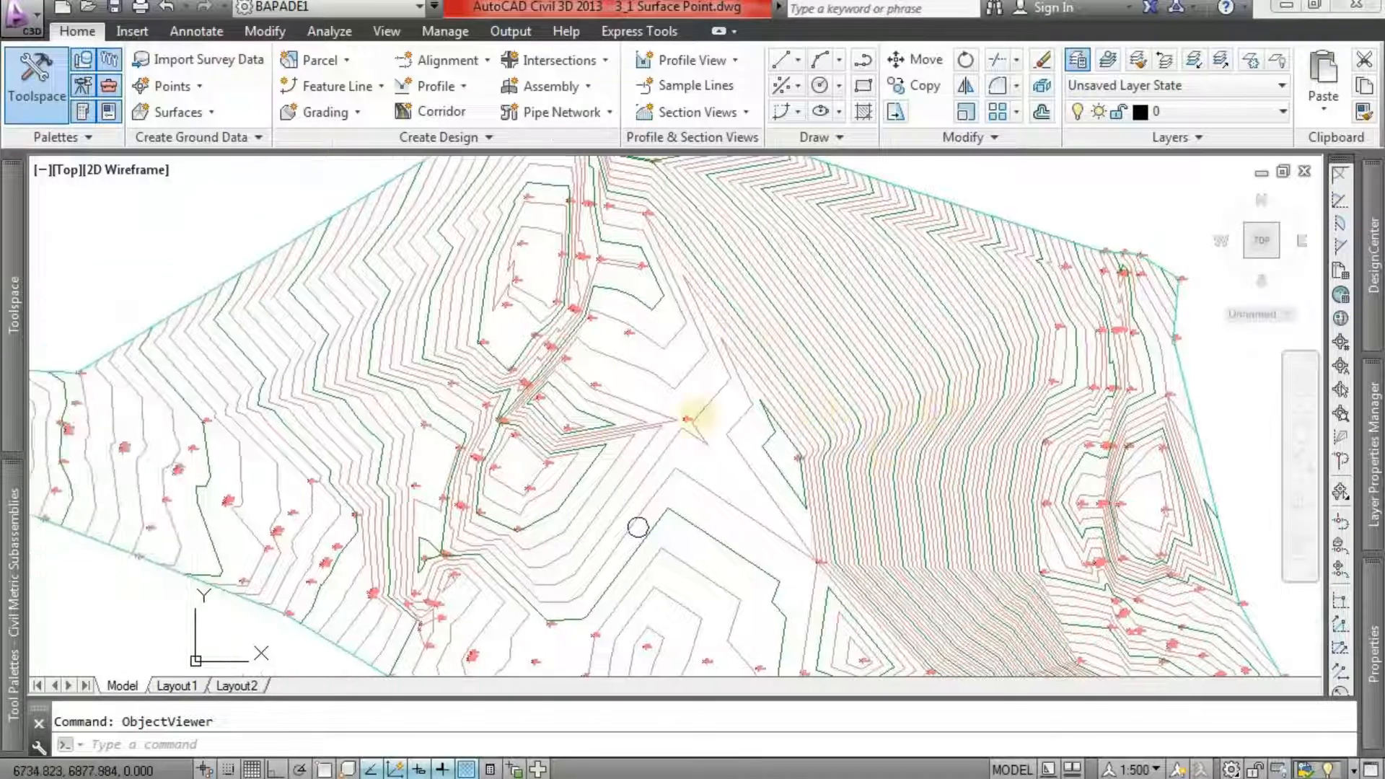
scroll(618, 415, down, 1)
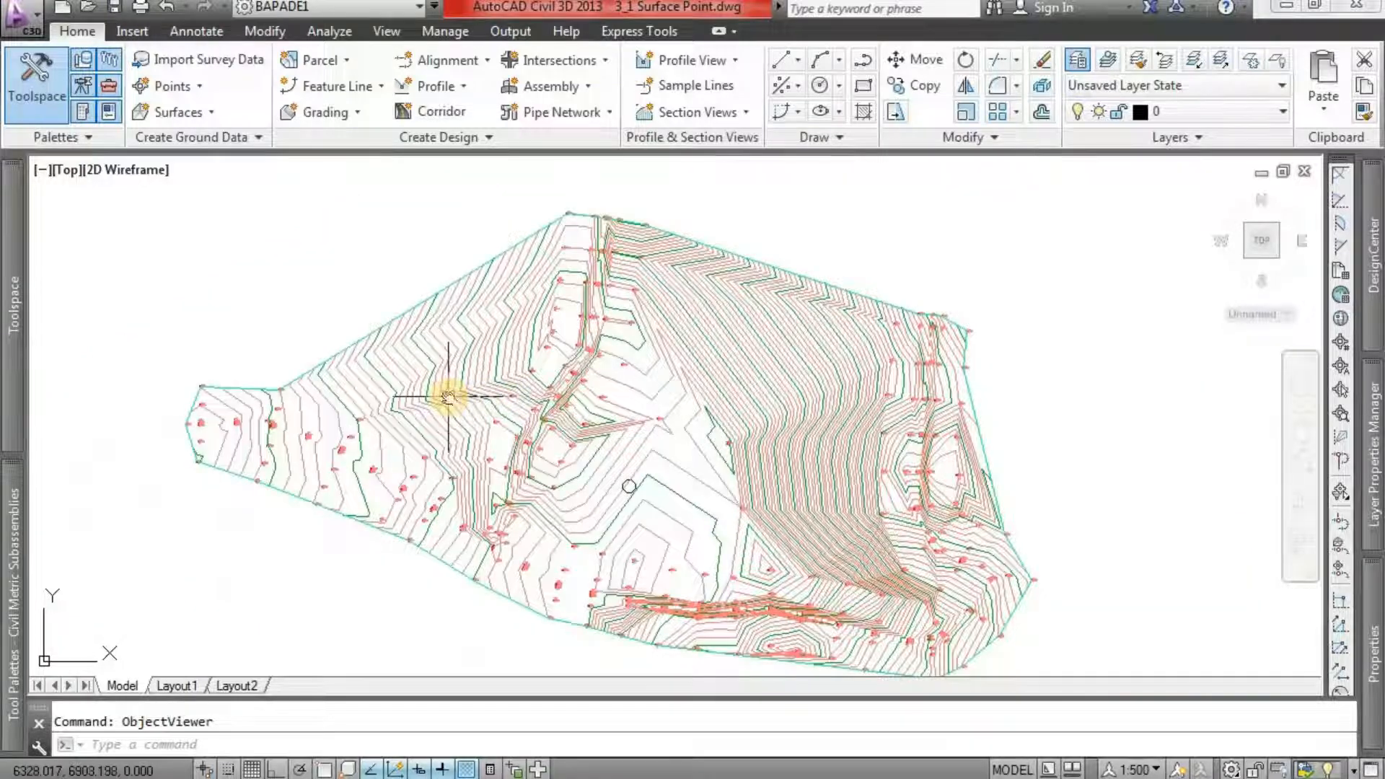
middle_drag(448, 398, 479, 386)
scroll(479, 386, up, 1)
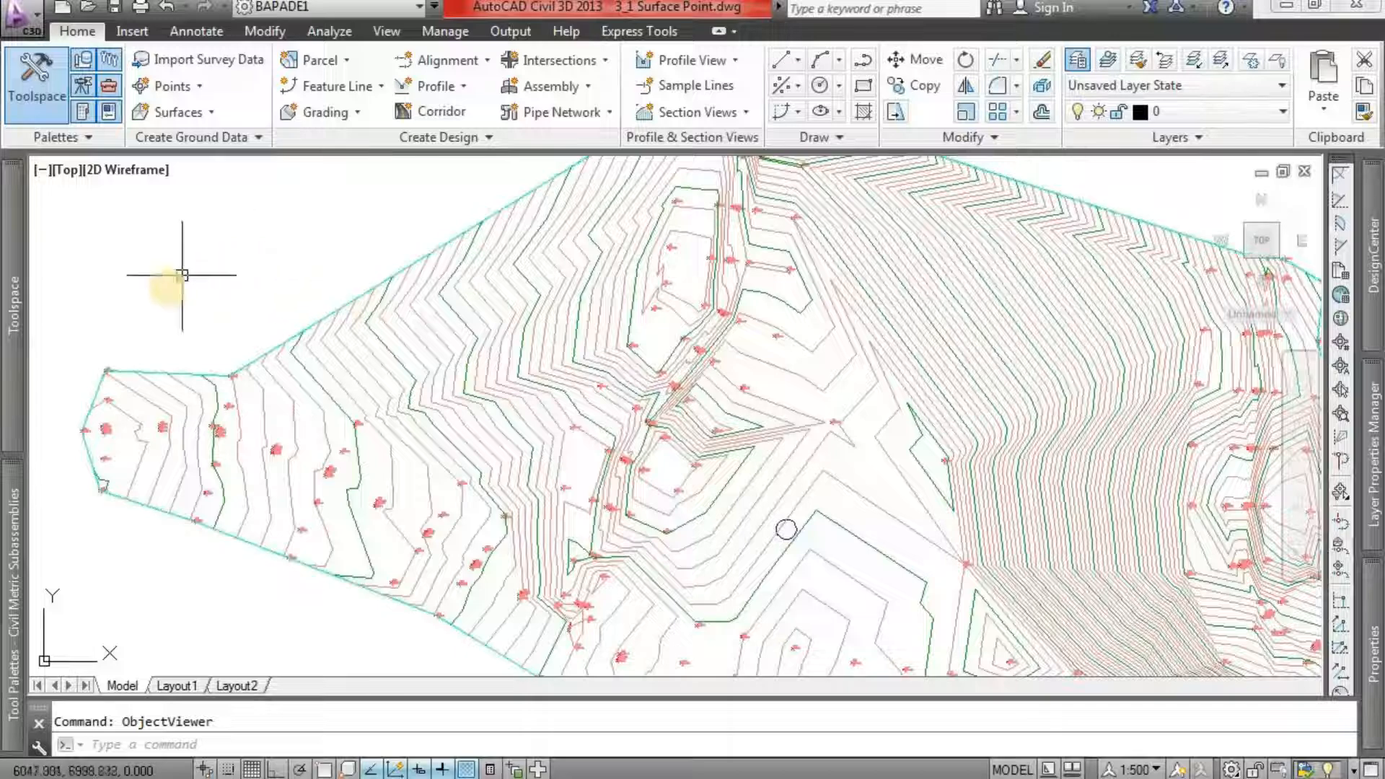
- Change the EG surface's style to Contours and Triangles in its surface properties
click(381, 343)
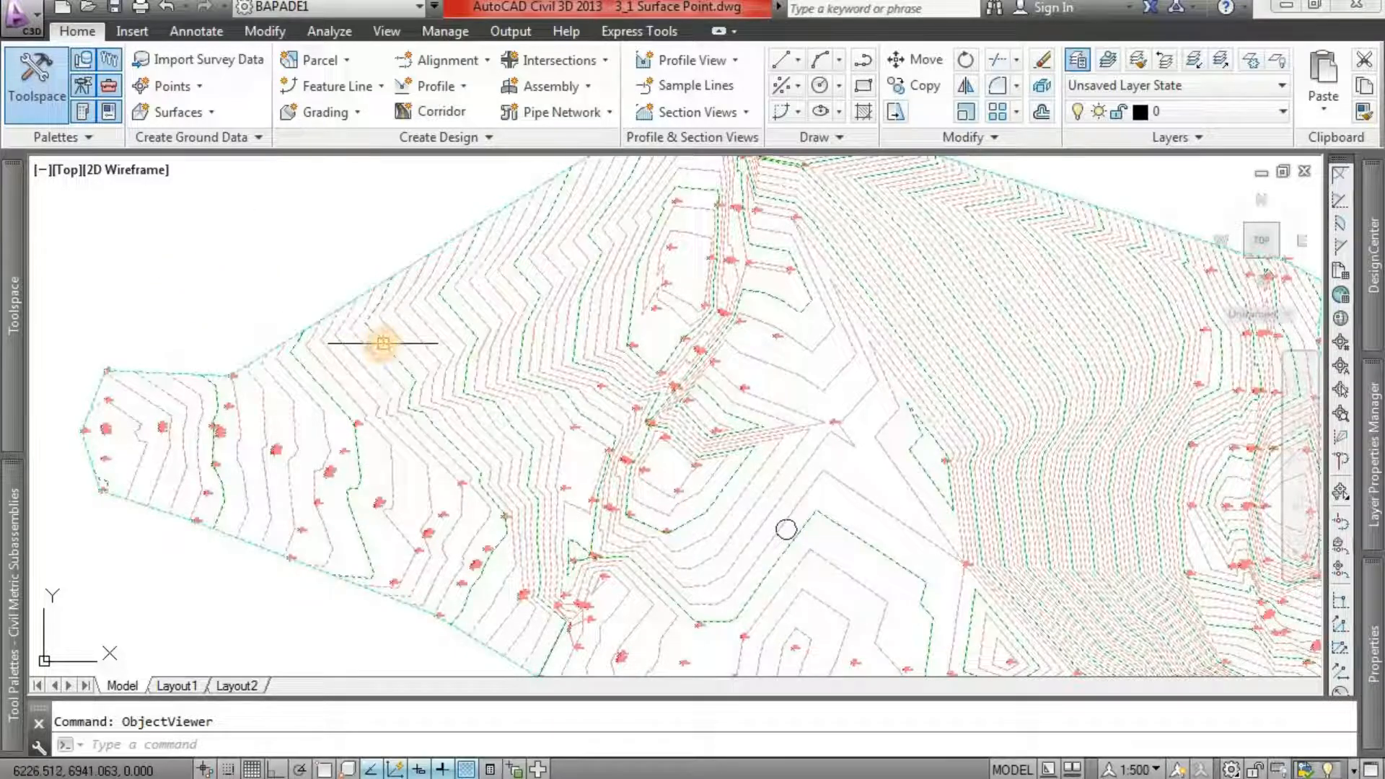
right_click(209, 254)
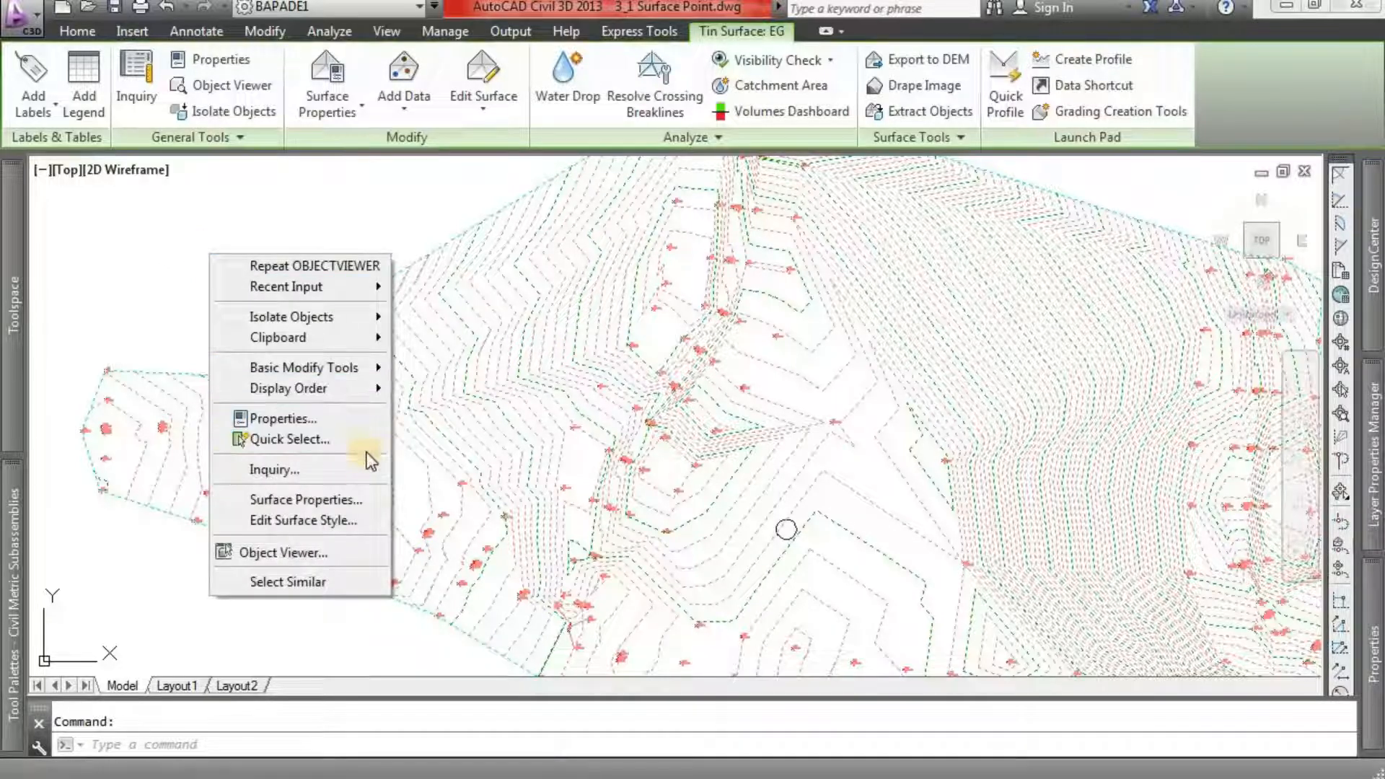
click(365, 499)
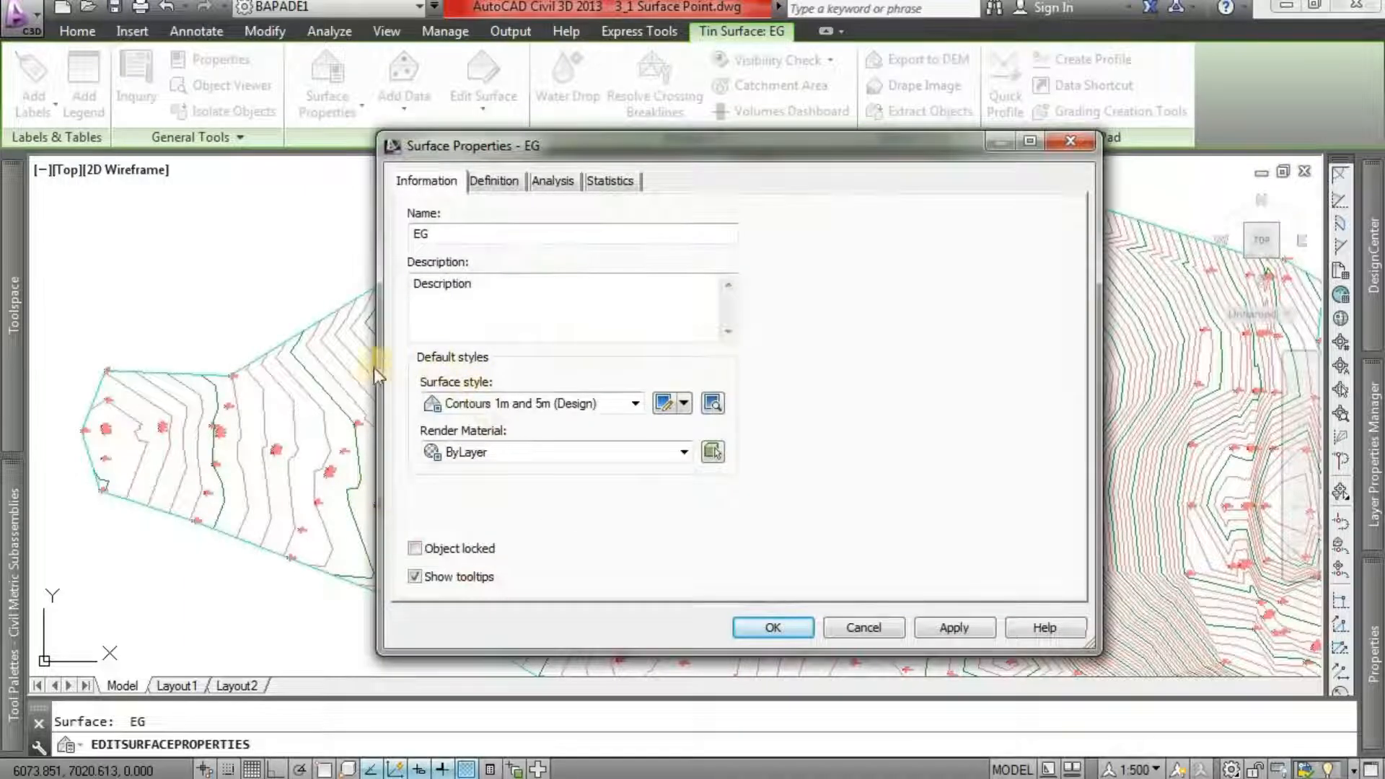
click(635, 406)
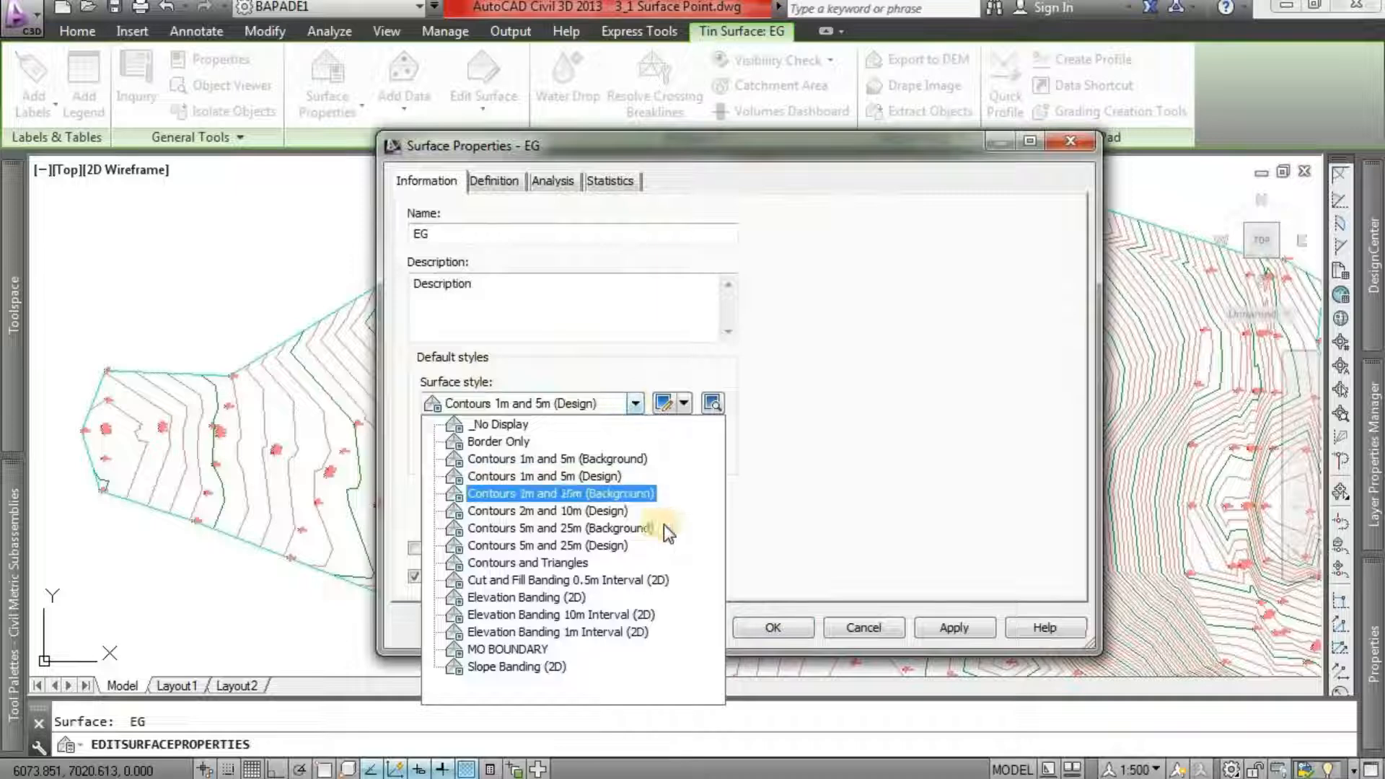
click(547, 563)
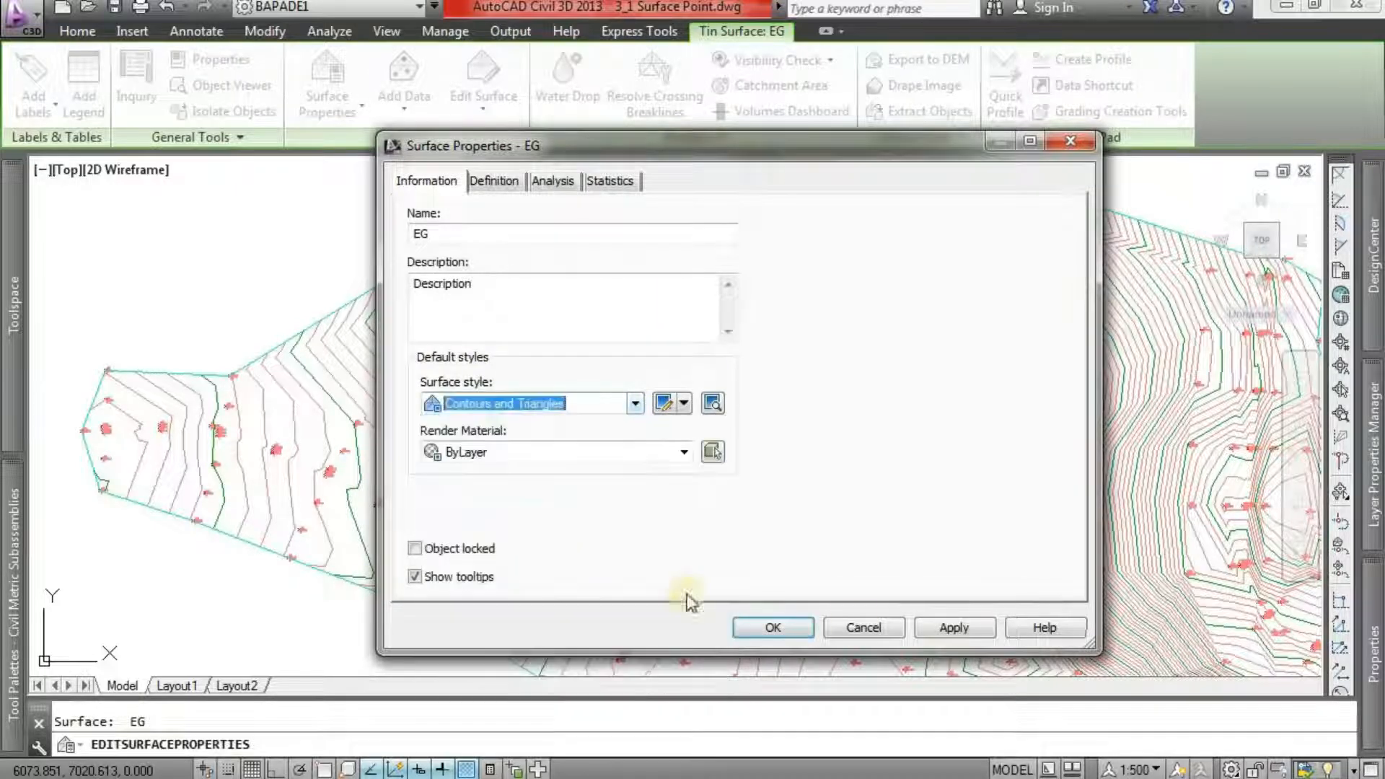
click(956, 634)
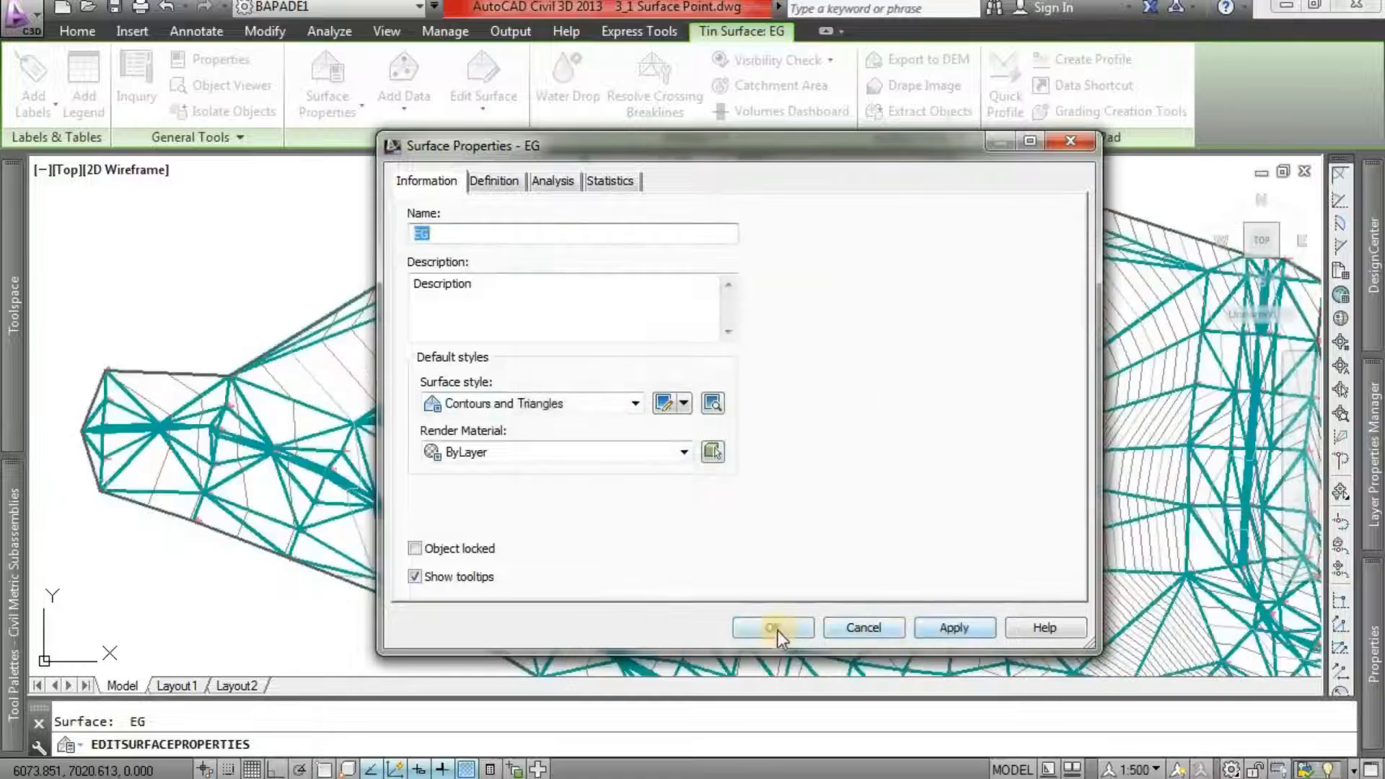
click(776, 629)
- Examine up close how the TIN triangles link neighbouring survey points around point 401 and how contours cross them
scroll(835, 433, up, 2)
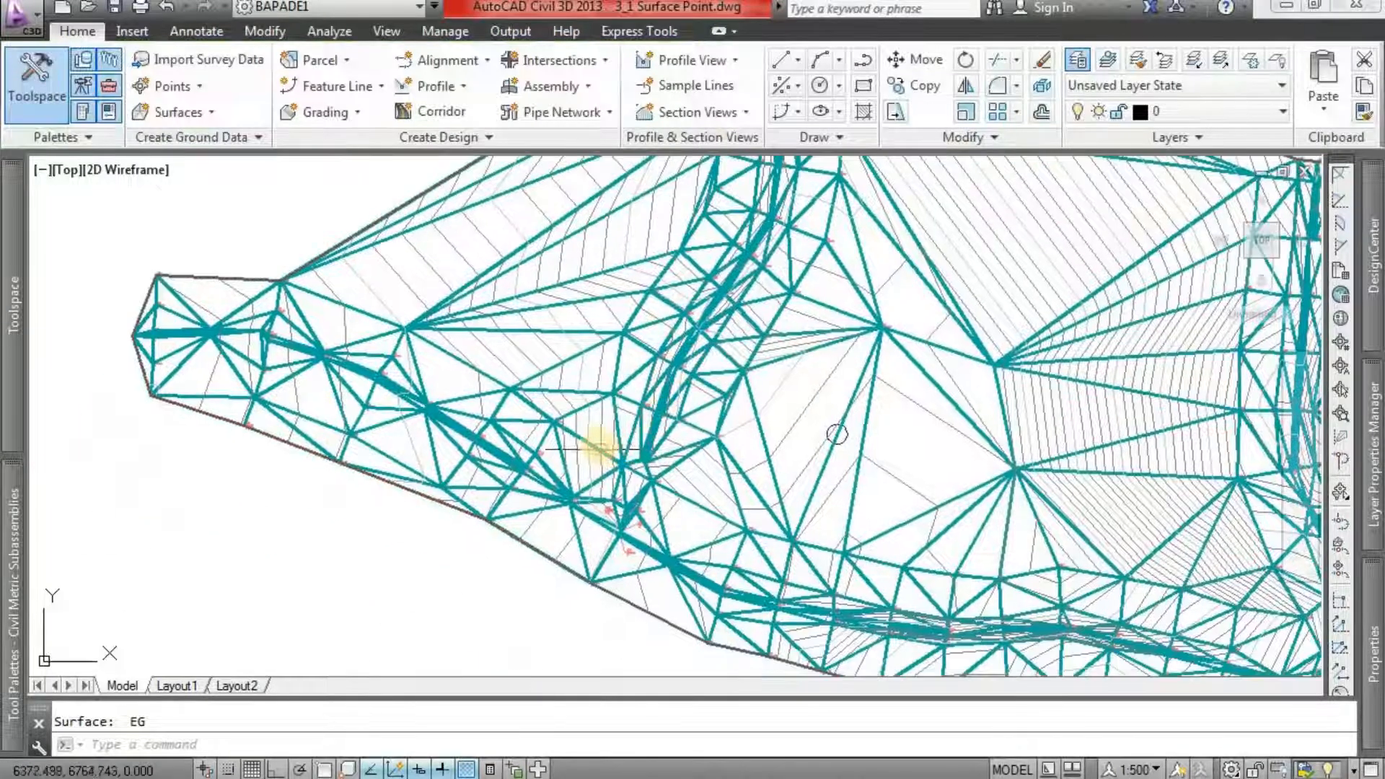
scroll(587, 440, up, 4)
middle_drag(587, 413, 630, 549)
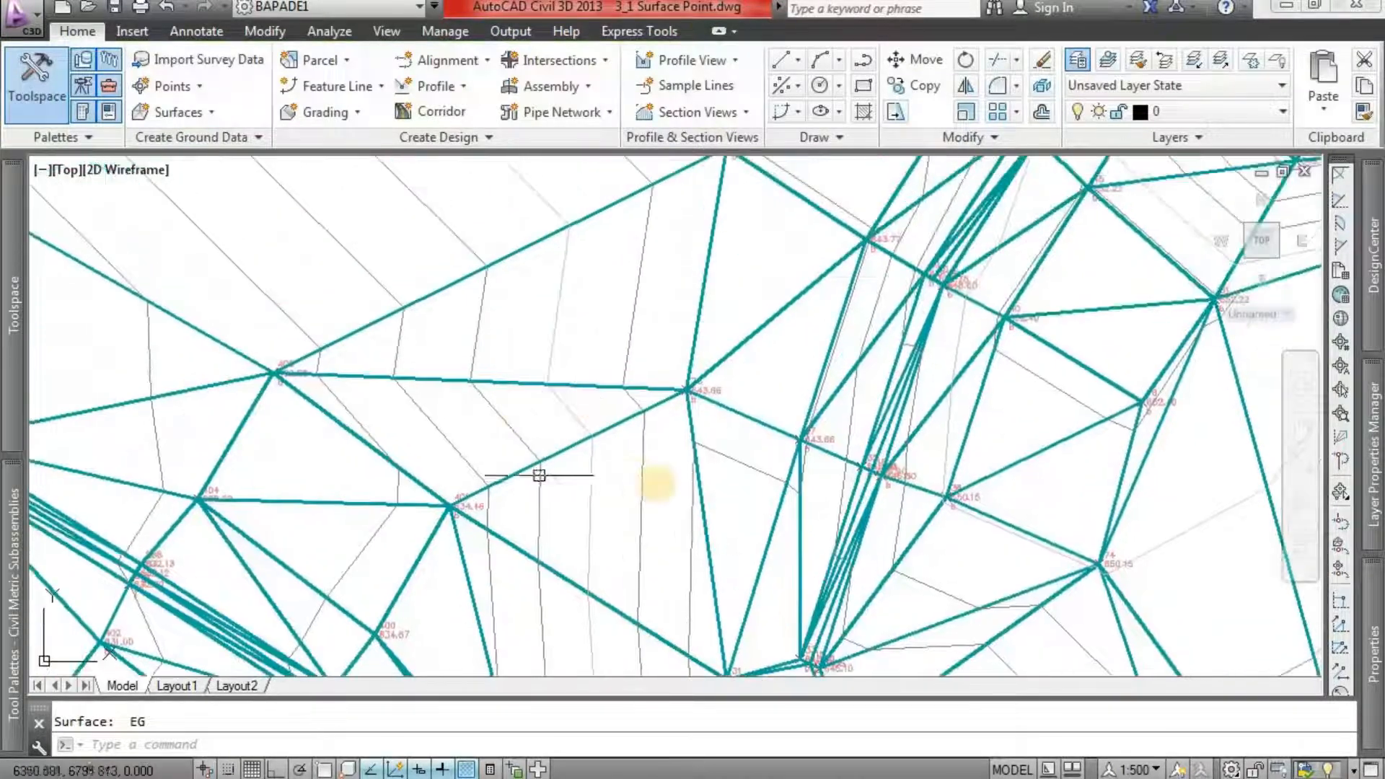
middle_drag(504, 394, 498, 439)
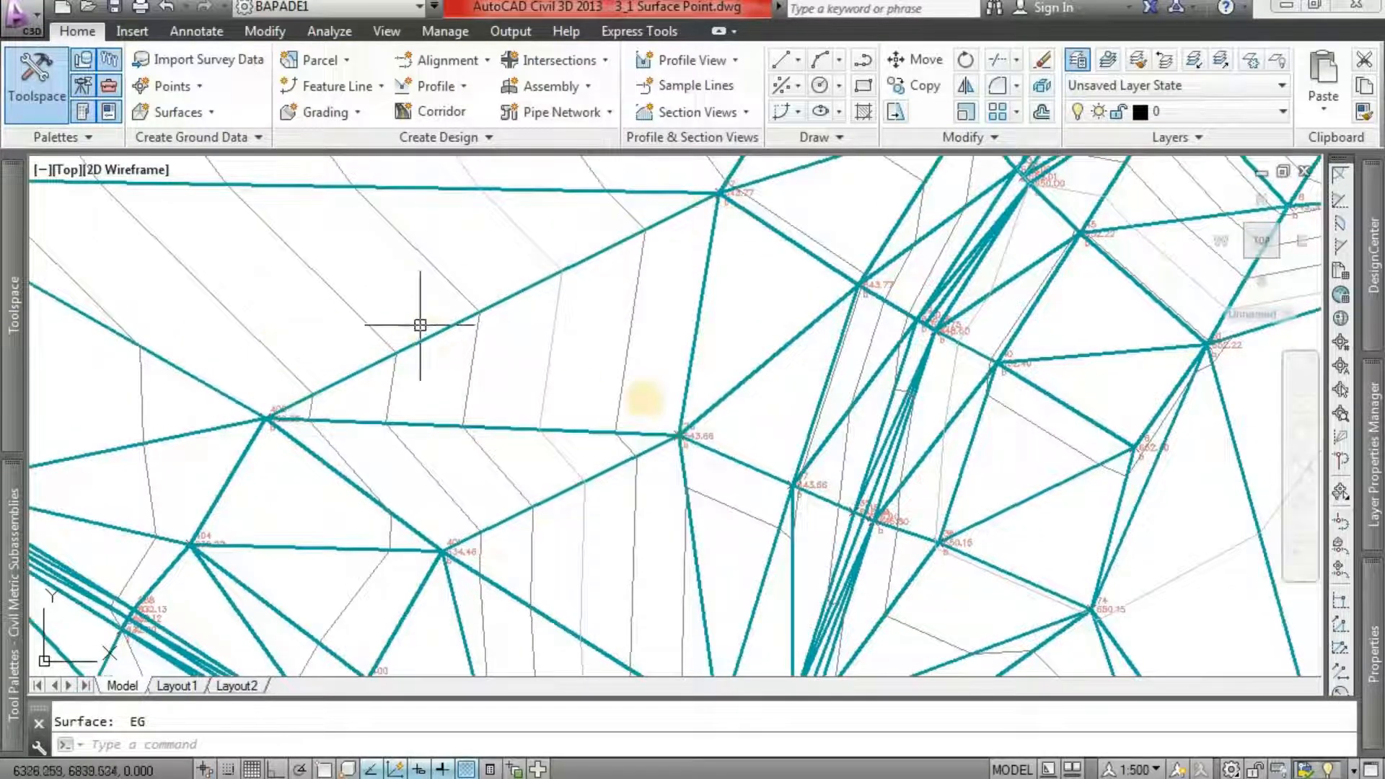
middle_drag(600, 427, 628, 222)
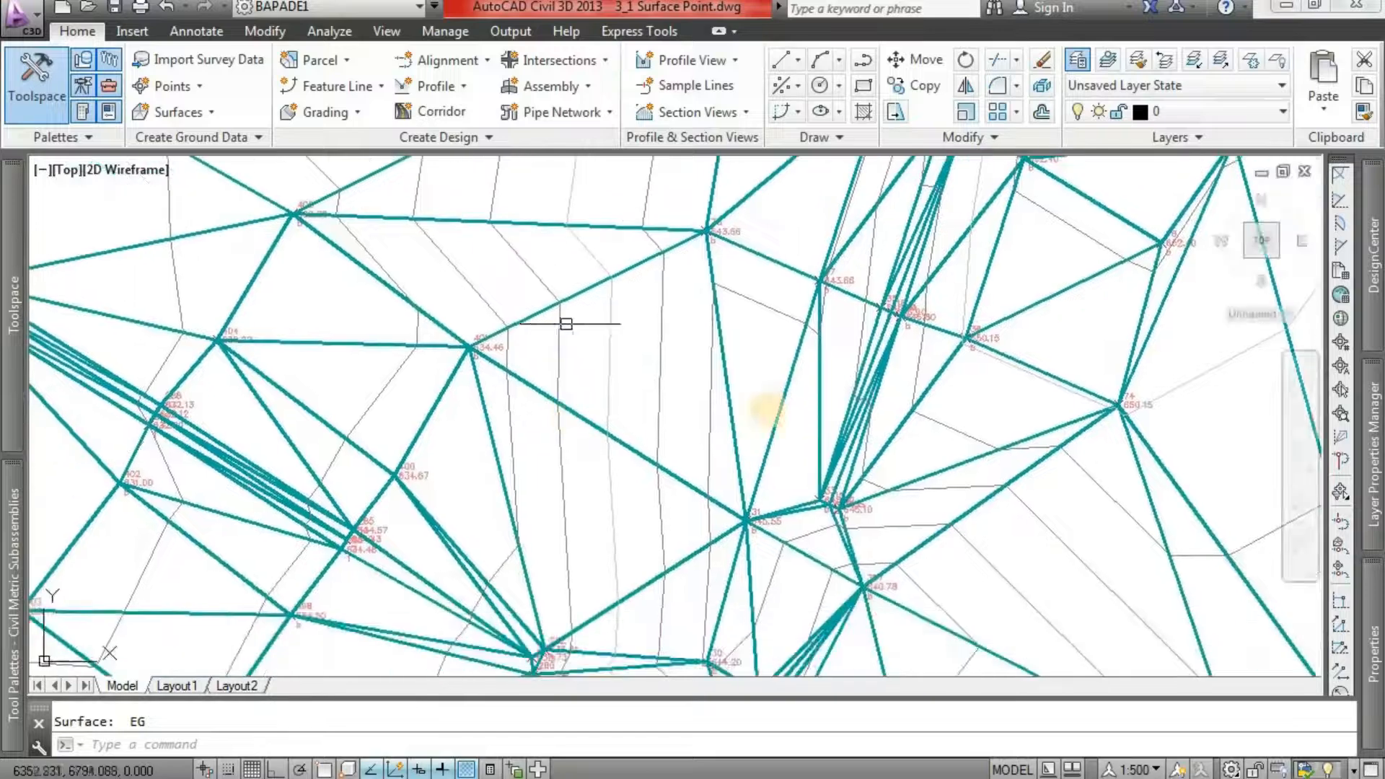
scroll(652, 371, up, 1)
middle_drag(655, 346, 637, 409)
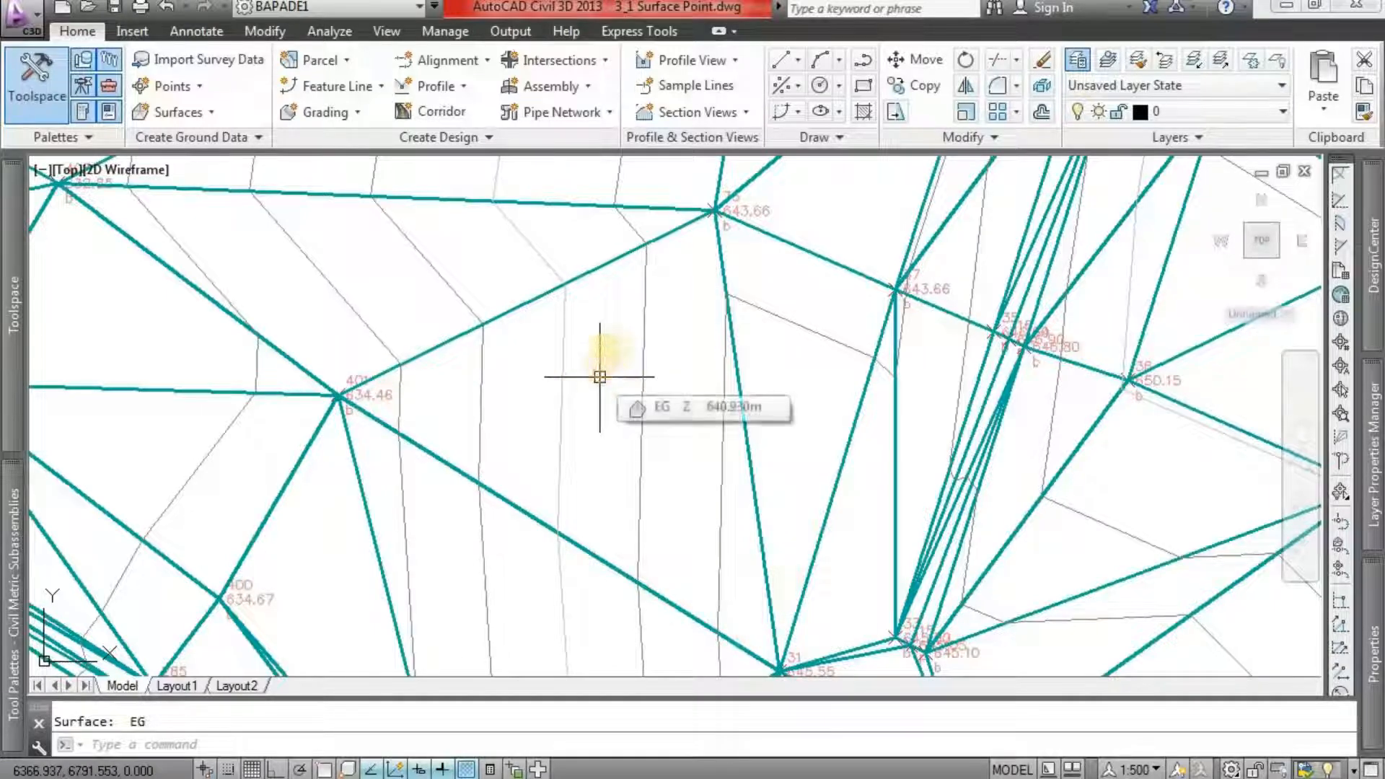
middle_drag(614, 346, 595, 378)
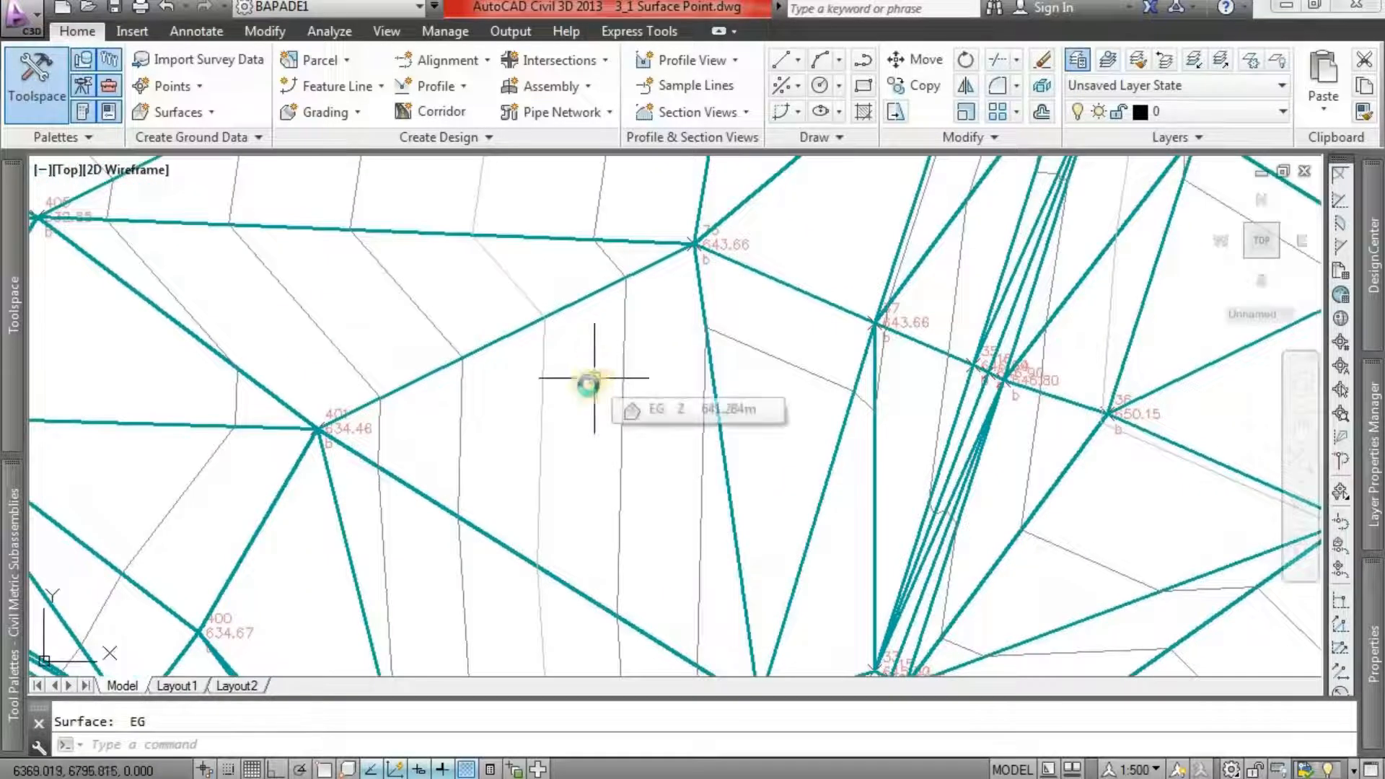
- Review the triangulation across the whole EG surface, from the western tip to the eastern edge
scroll(576, 417, down, 2)
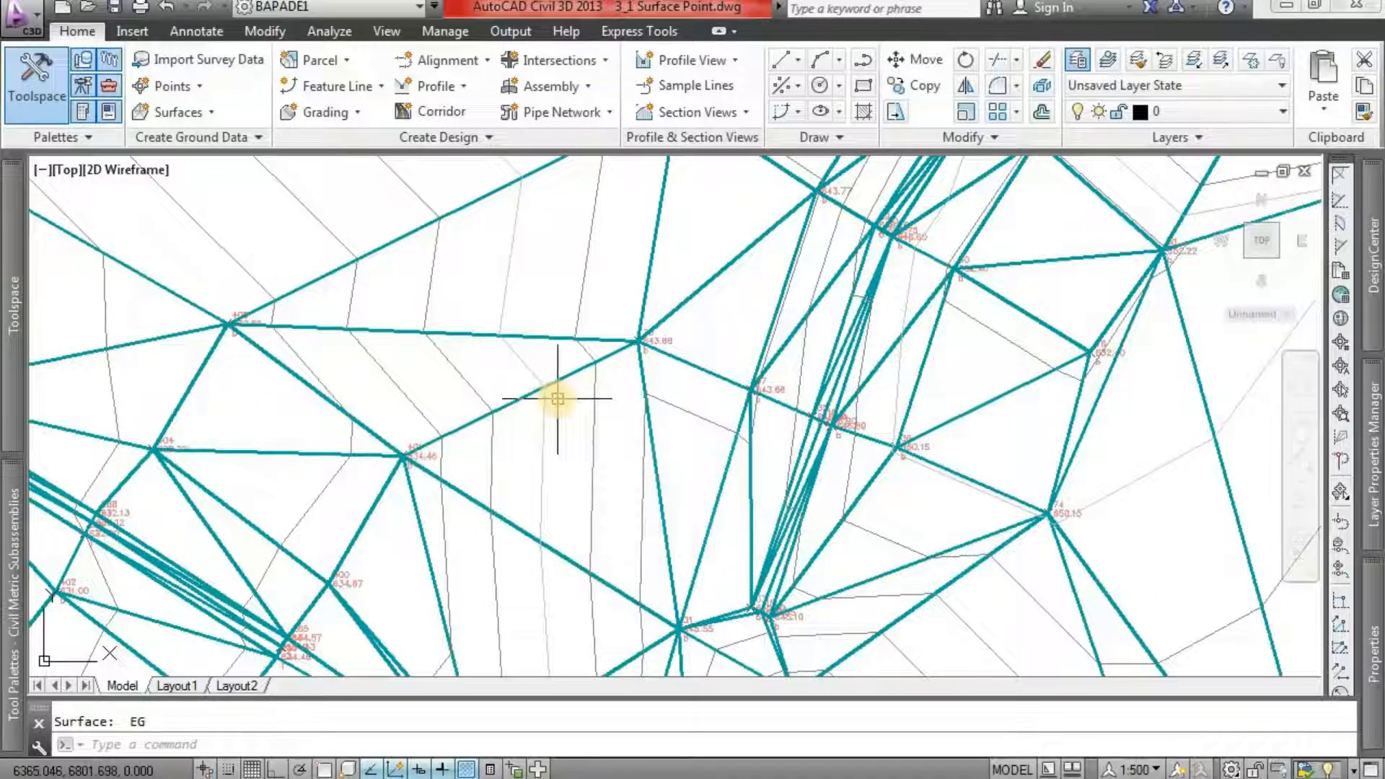
scroll(558, 398, down, 2)
middle_drag(591, 313, 600, 452)
scroll(601, 438, down, 1)
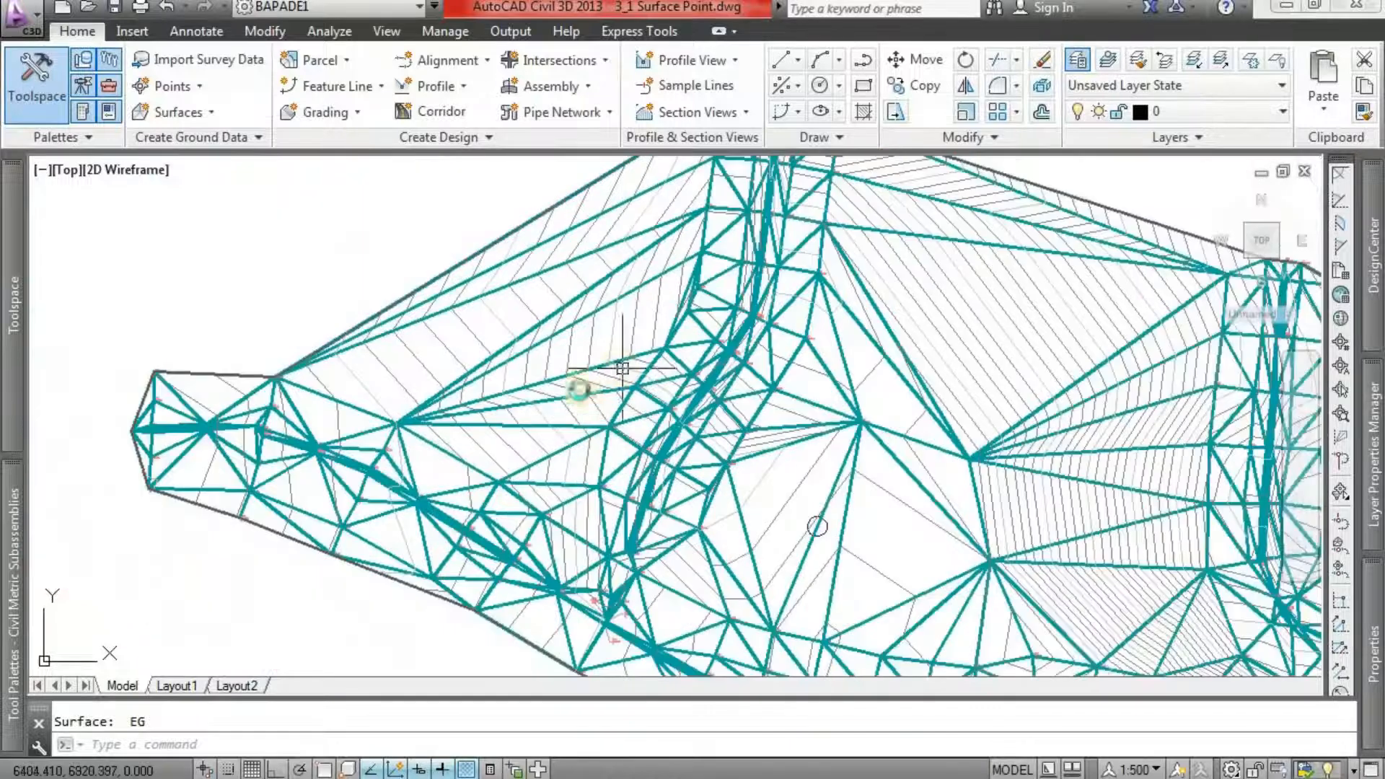
middle_drag(622, 368, 535, 371)
scroll(541, 402, down, 2)
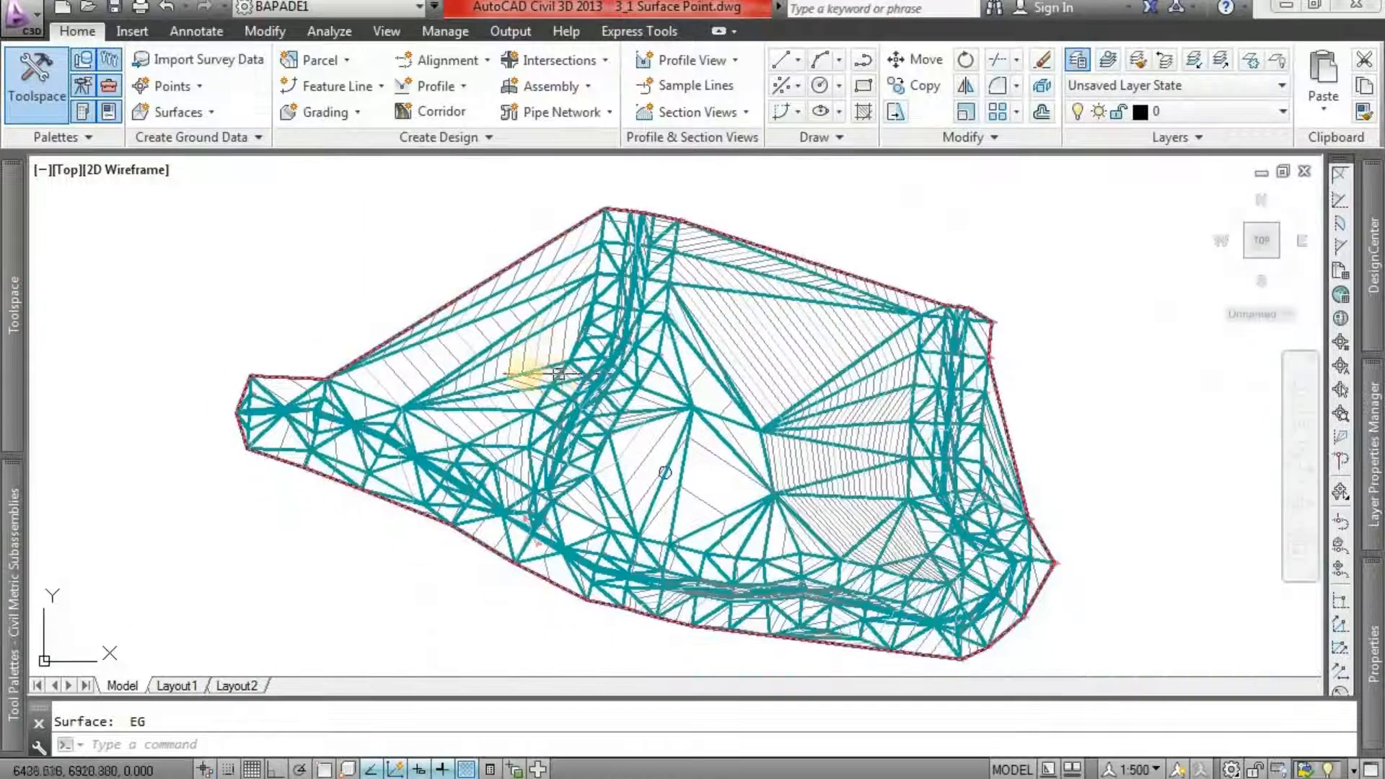
scroll(490, 352, up, 2)
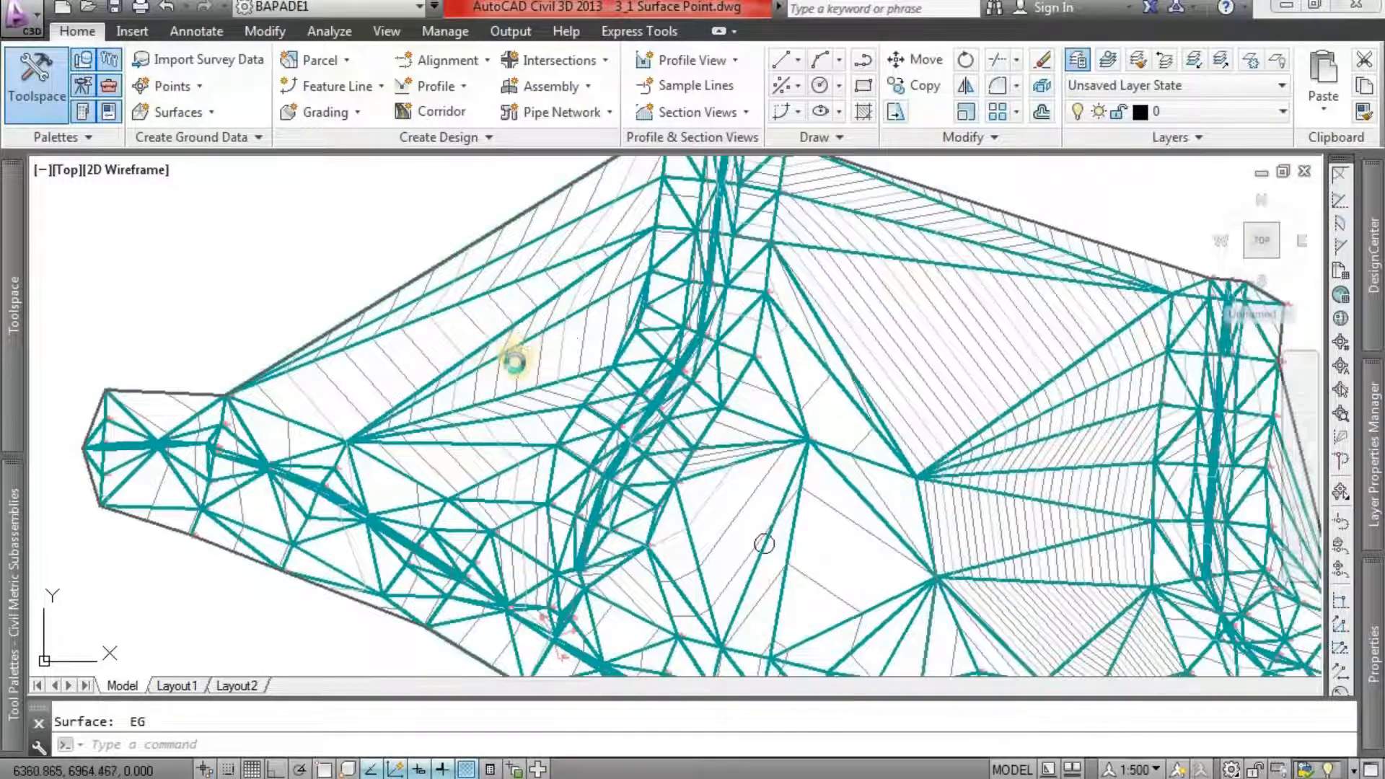
middle_drag(516, 336, 515, 361)
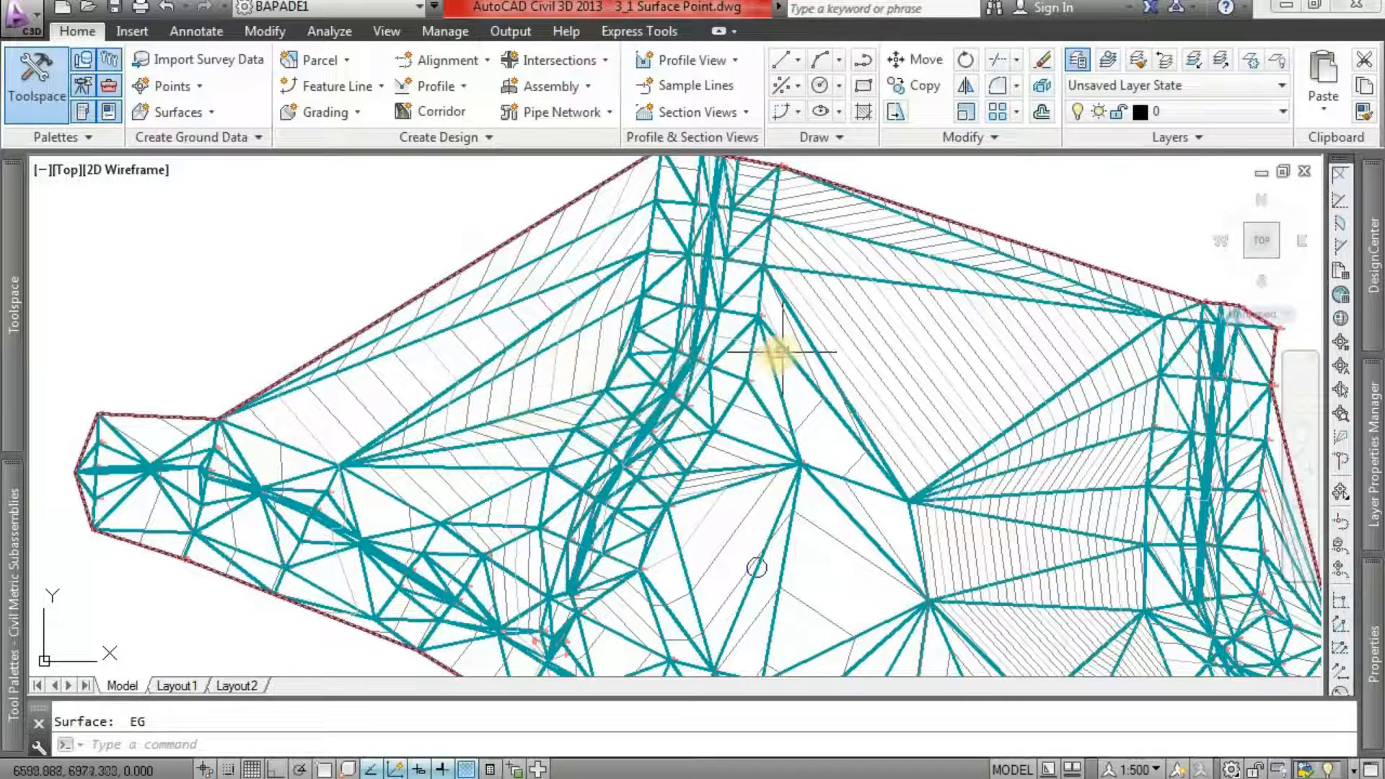
mouse_move(769, 359)
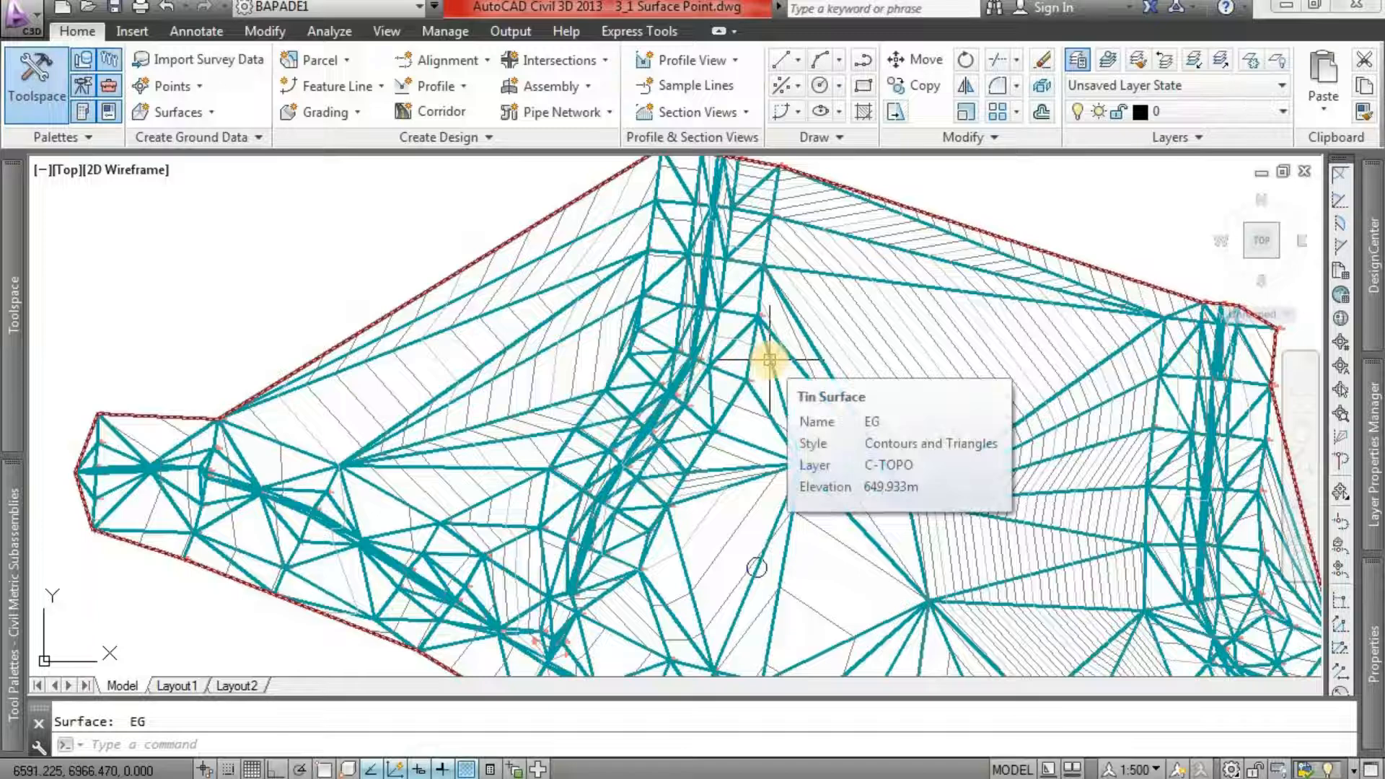
- Collapse the Surfaces branch in the Toolspace Prospector tree and select it
mouse_move(14, 308)
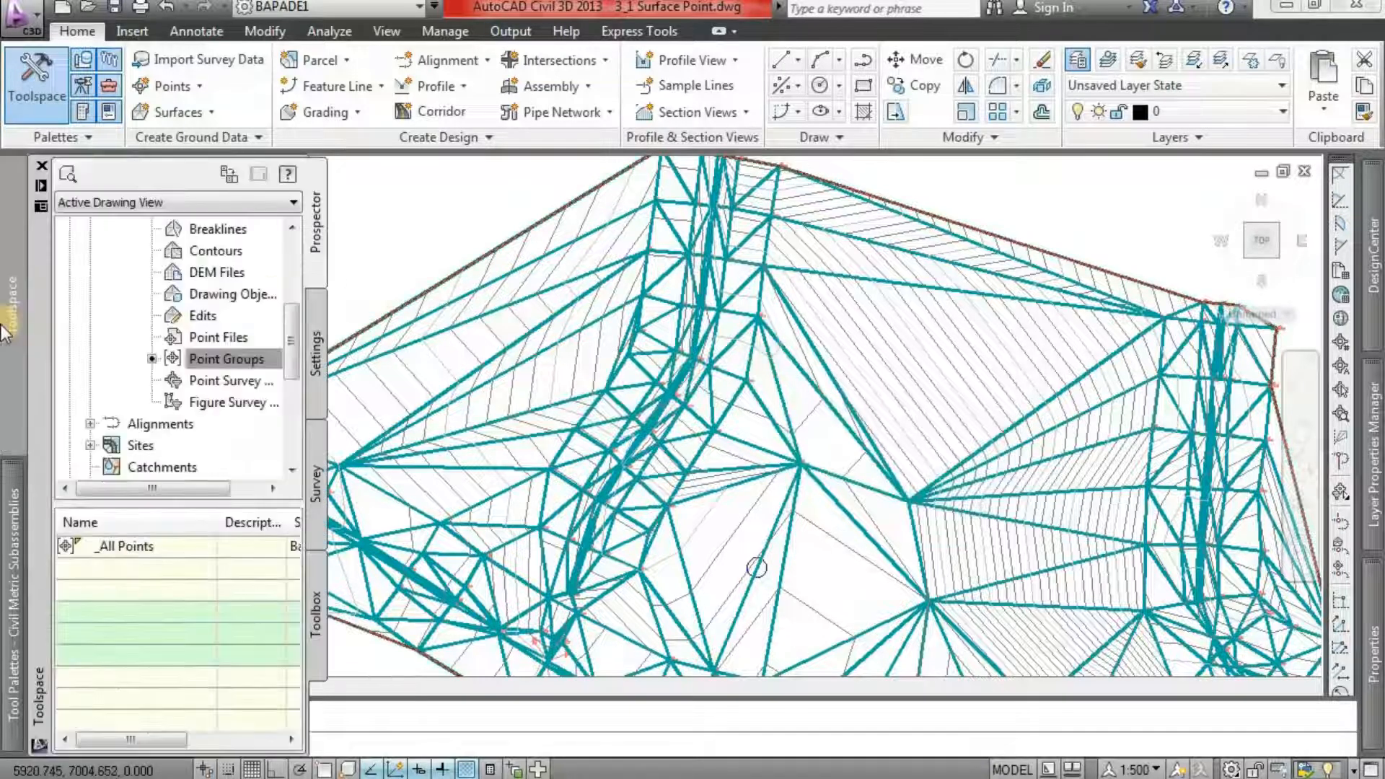
drag(287, 345, 295, 271)
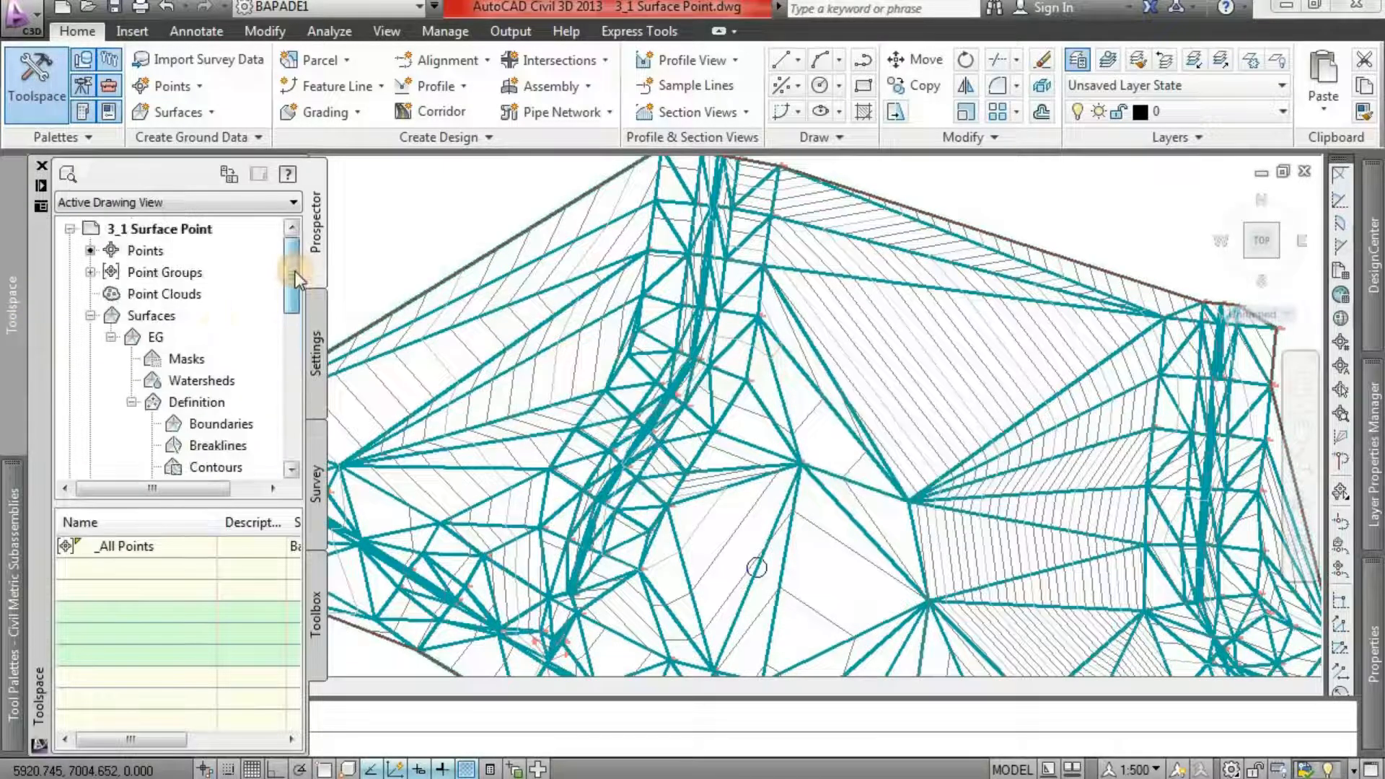
click(89, 316)
click(262, 322)
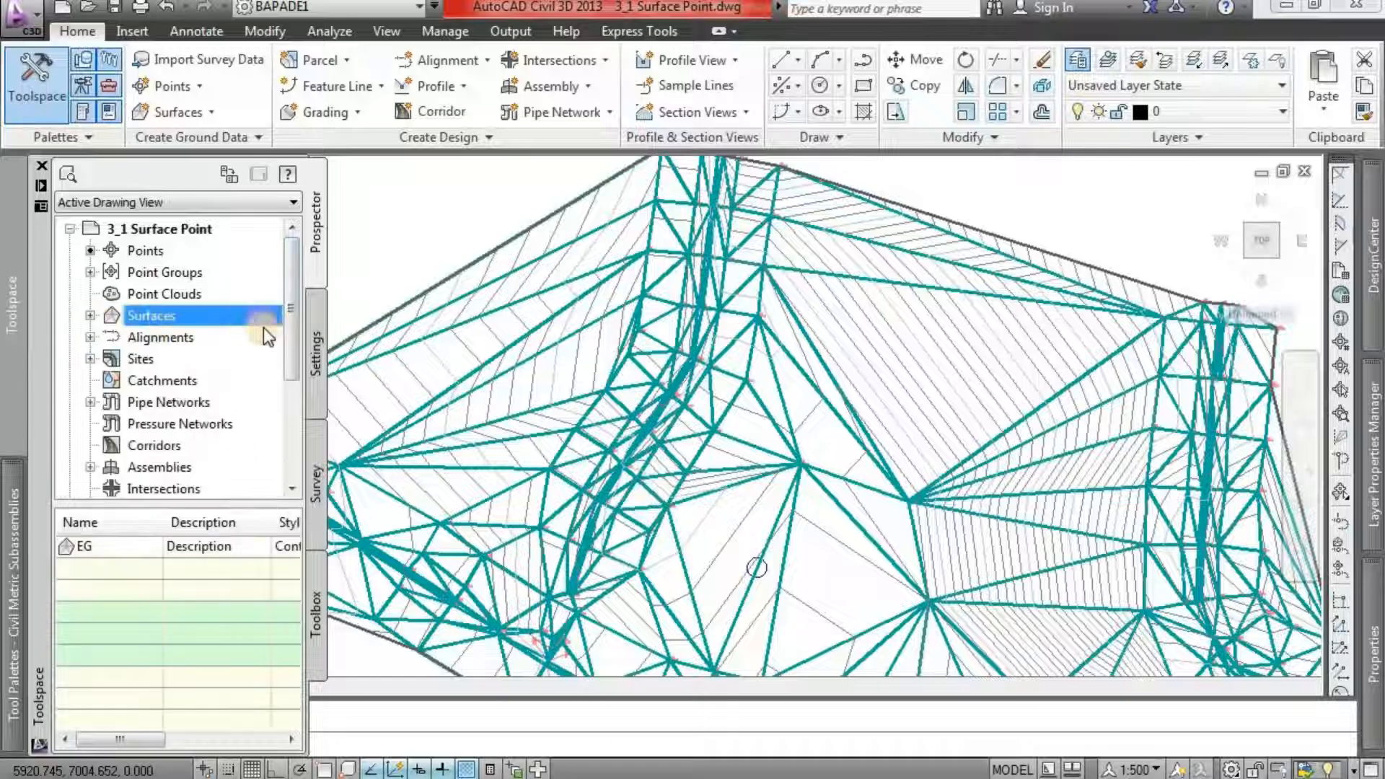
- List the drawing's surface styles in the Toolspace settings and select the Contours and Triangles style
click(314, 326)
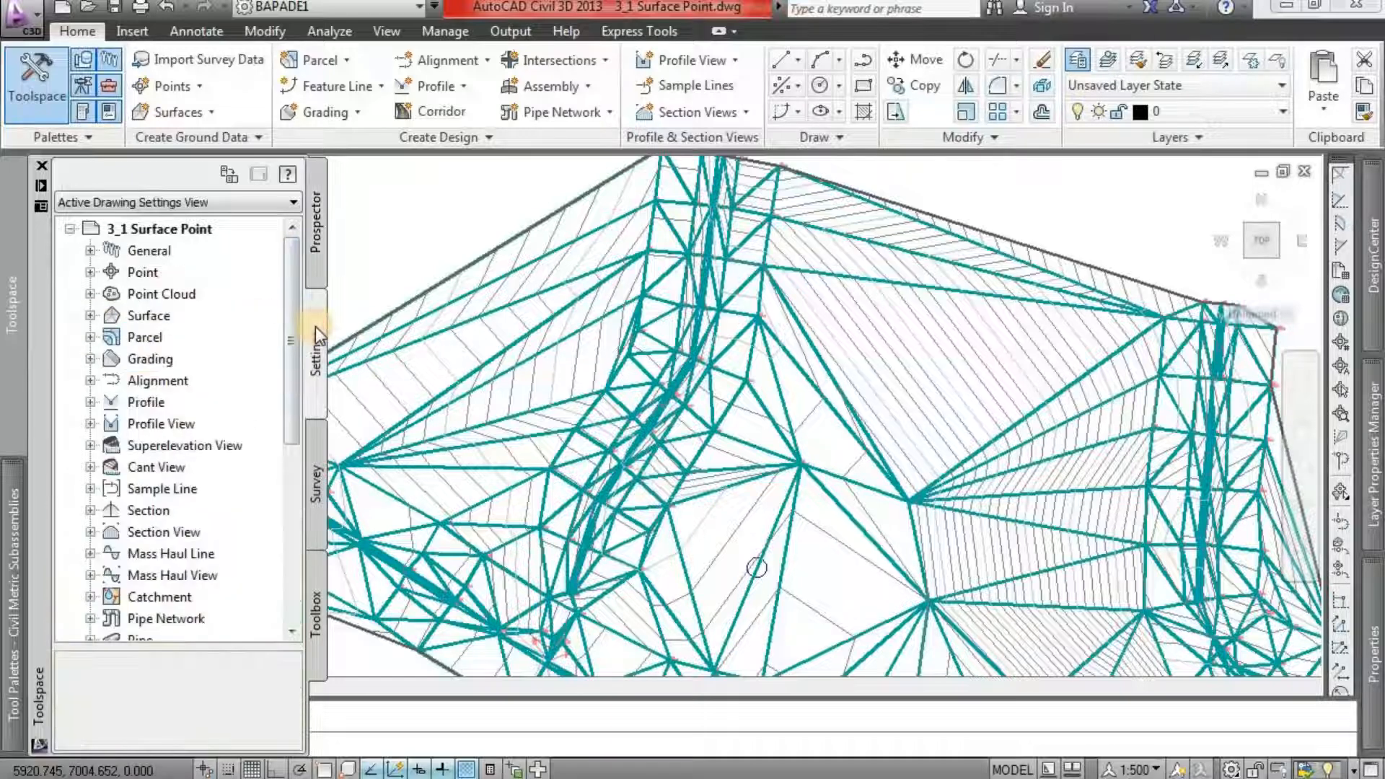
click(89, 316)
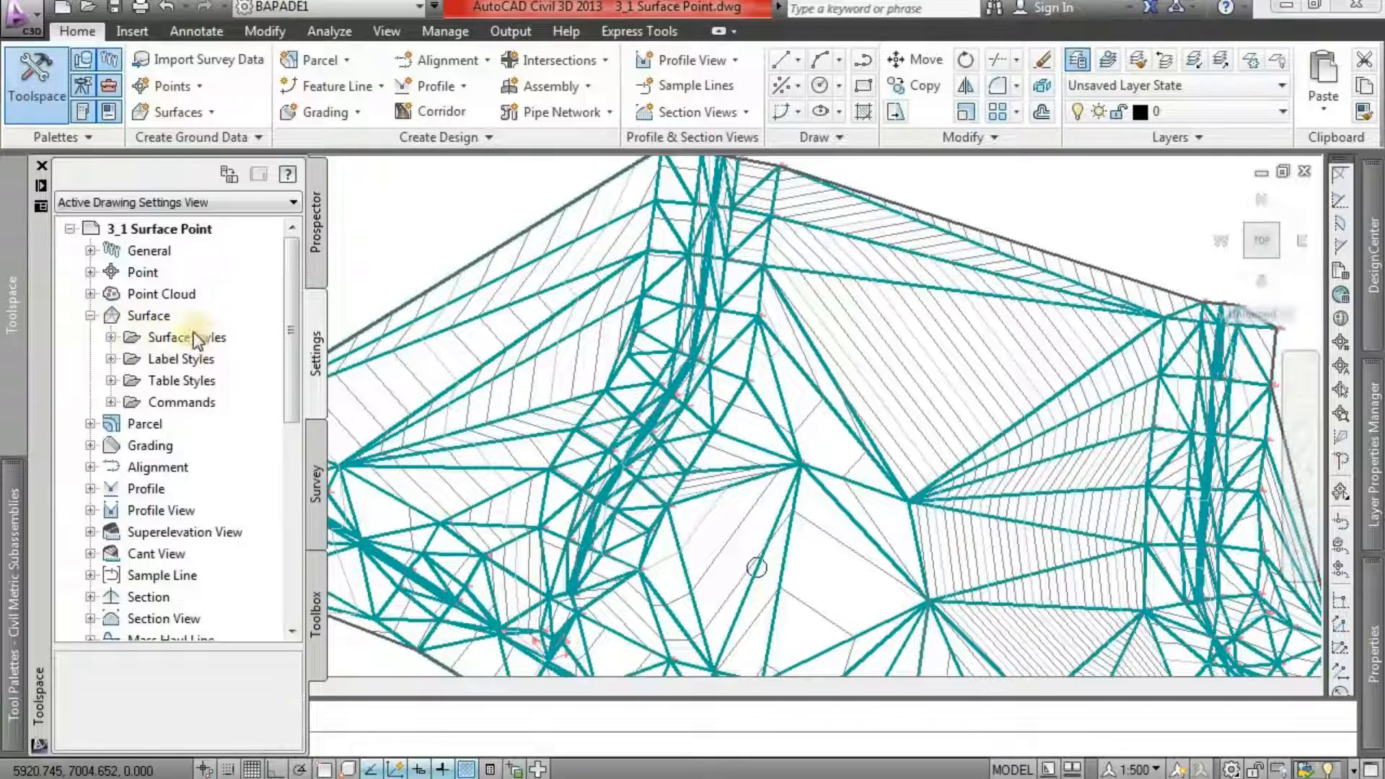
click(111, 337)
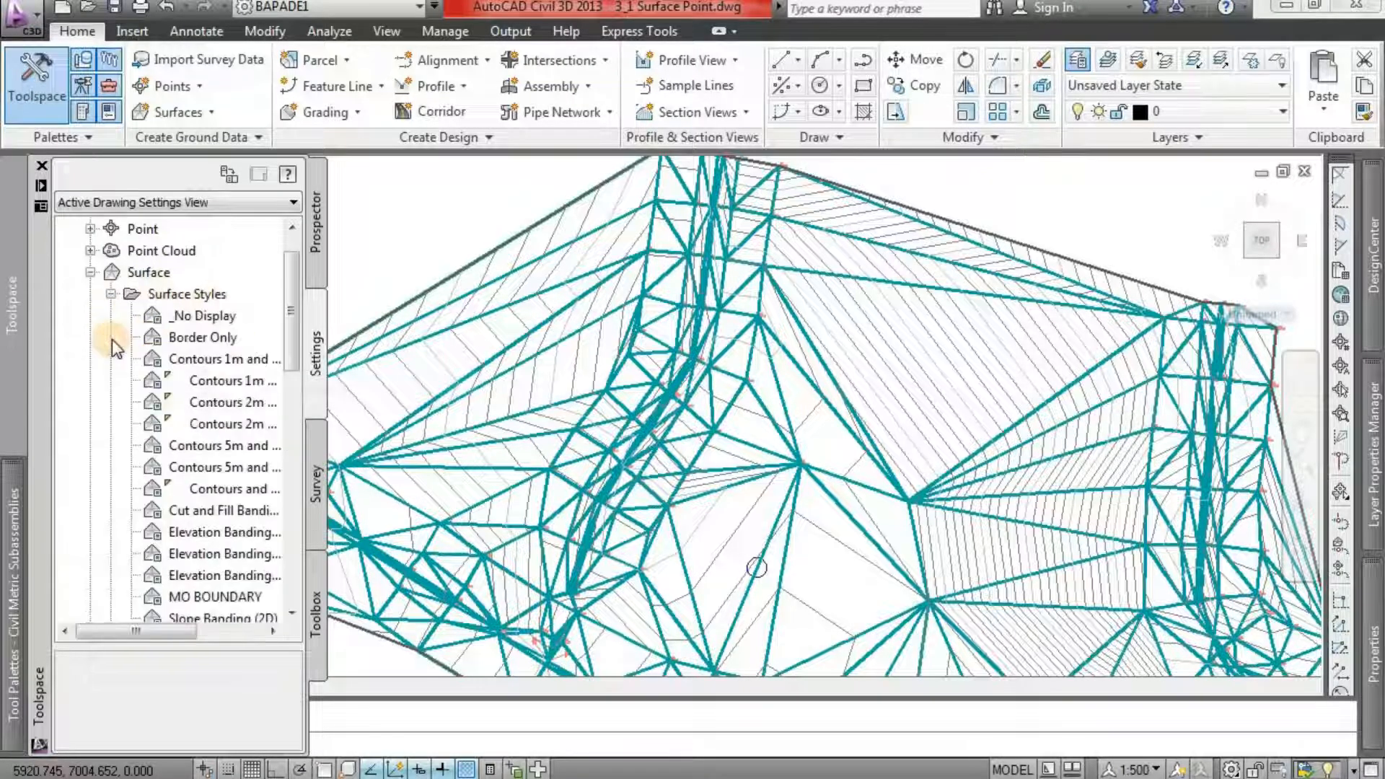
drag(174, 630, 215, 631)
scroll(222, 425, down, 1)
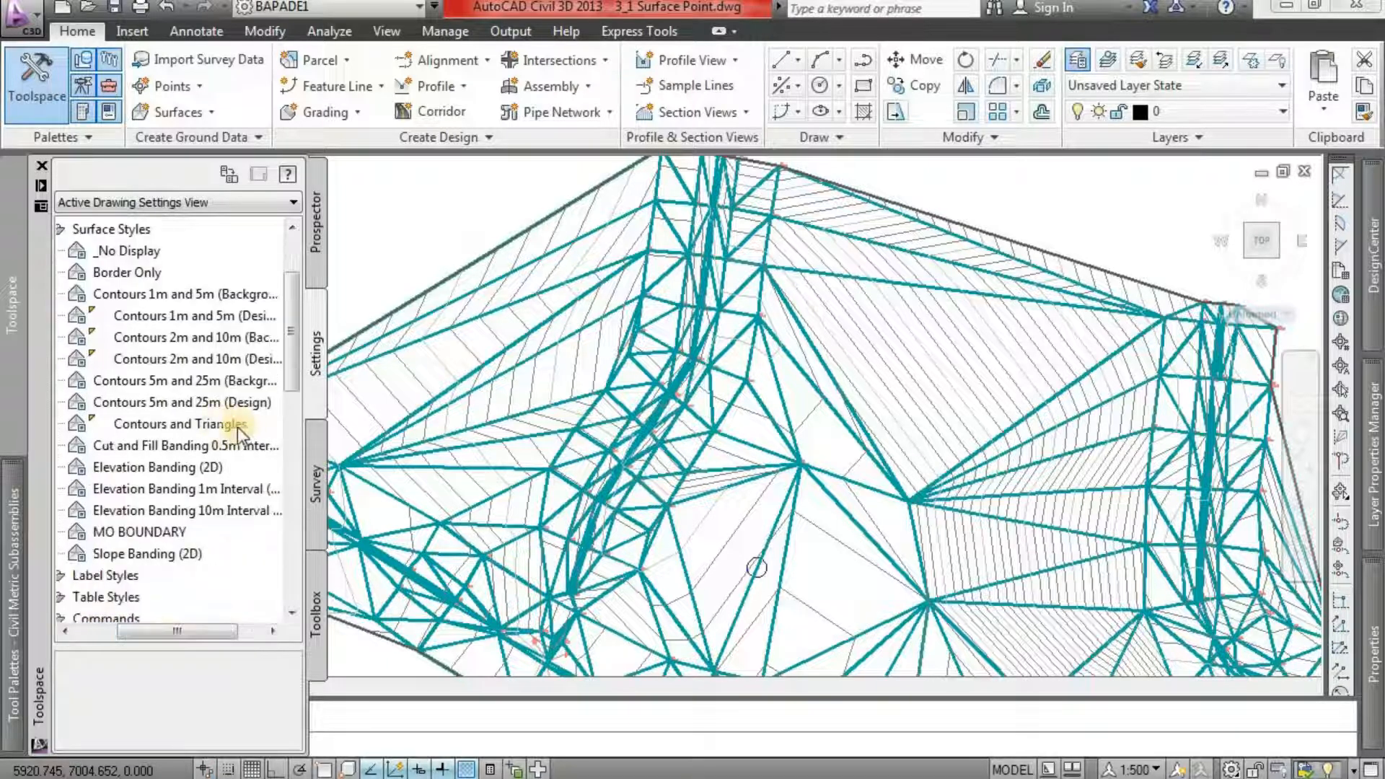
click(220, 425)
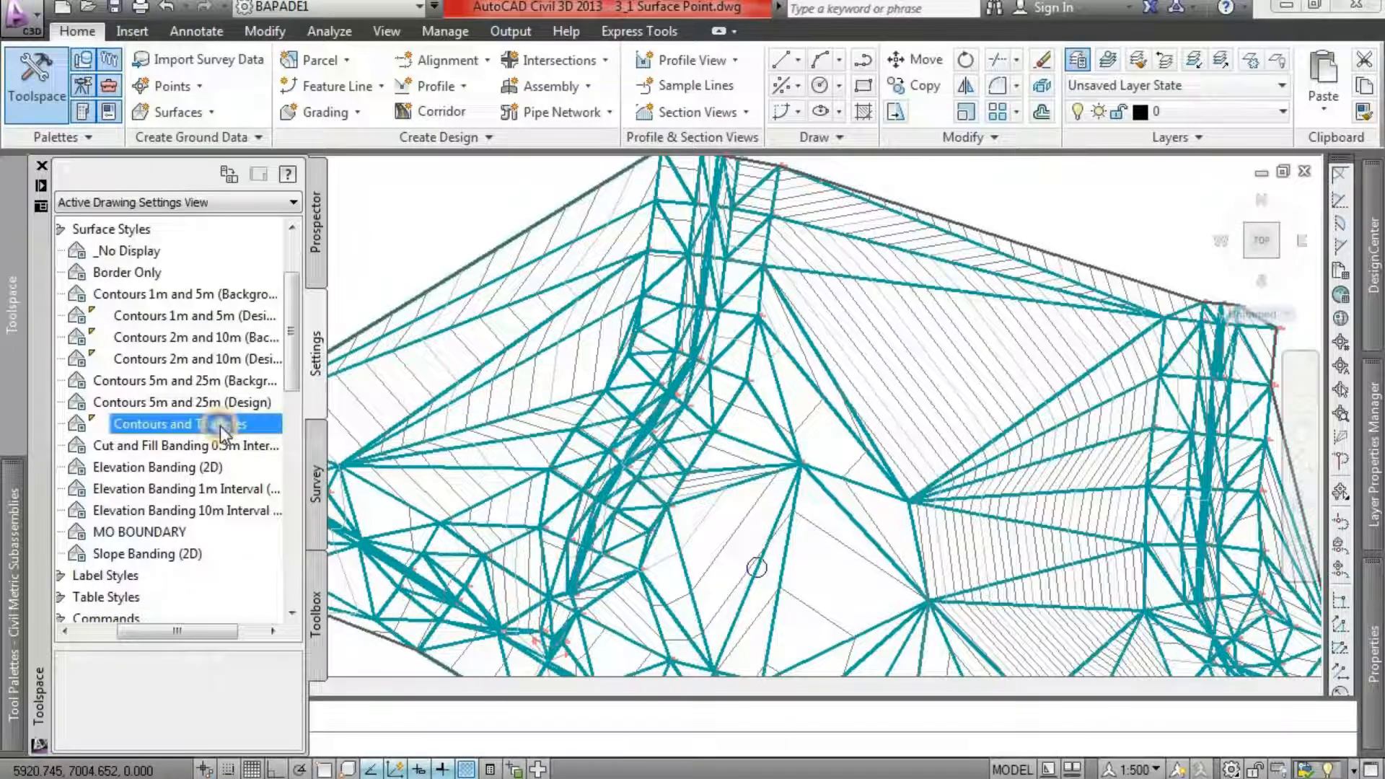
- Copy the Contours and Triangles surface style and name the copy SEGITIGA
right_click(219, 426)
click(306, 474)
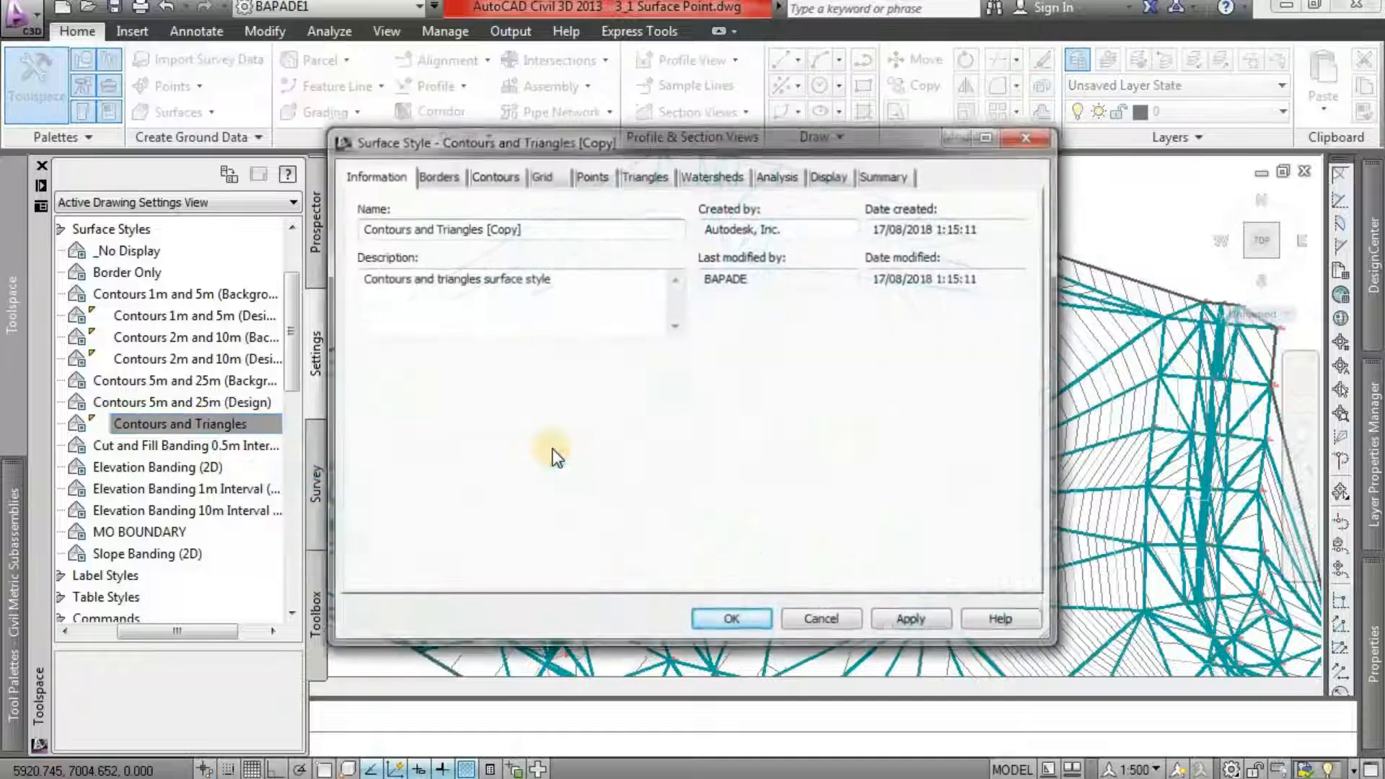
click(440, 176)
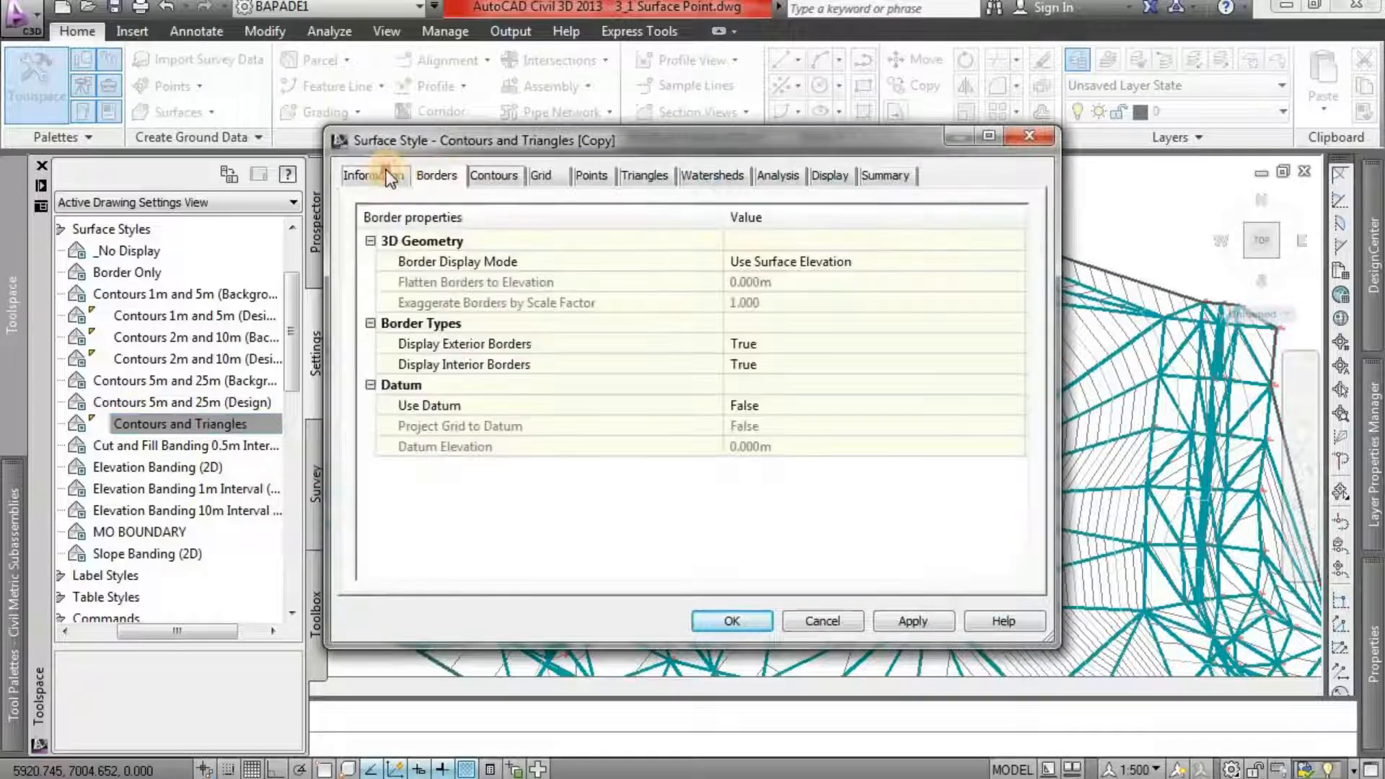
click(383, 175)
drag(509, 228, 287, 243)
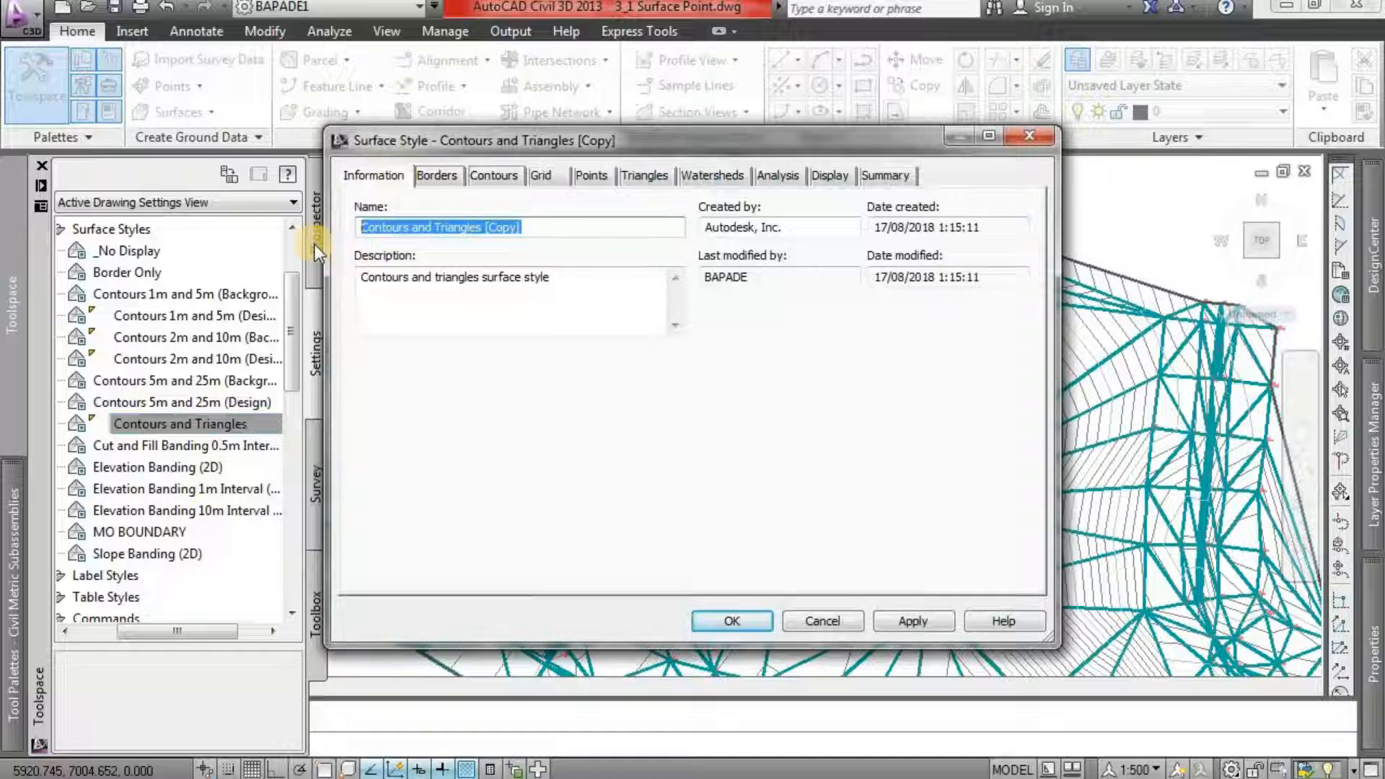
text(SEGITIGA)
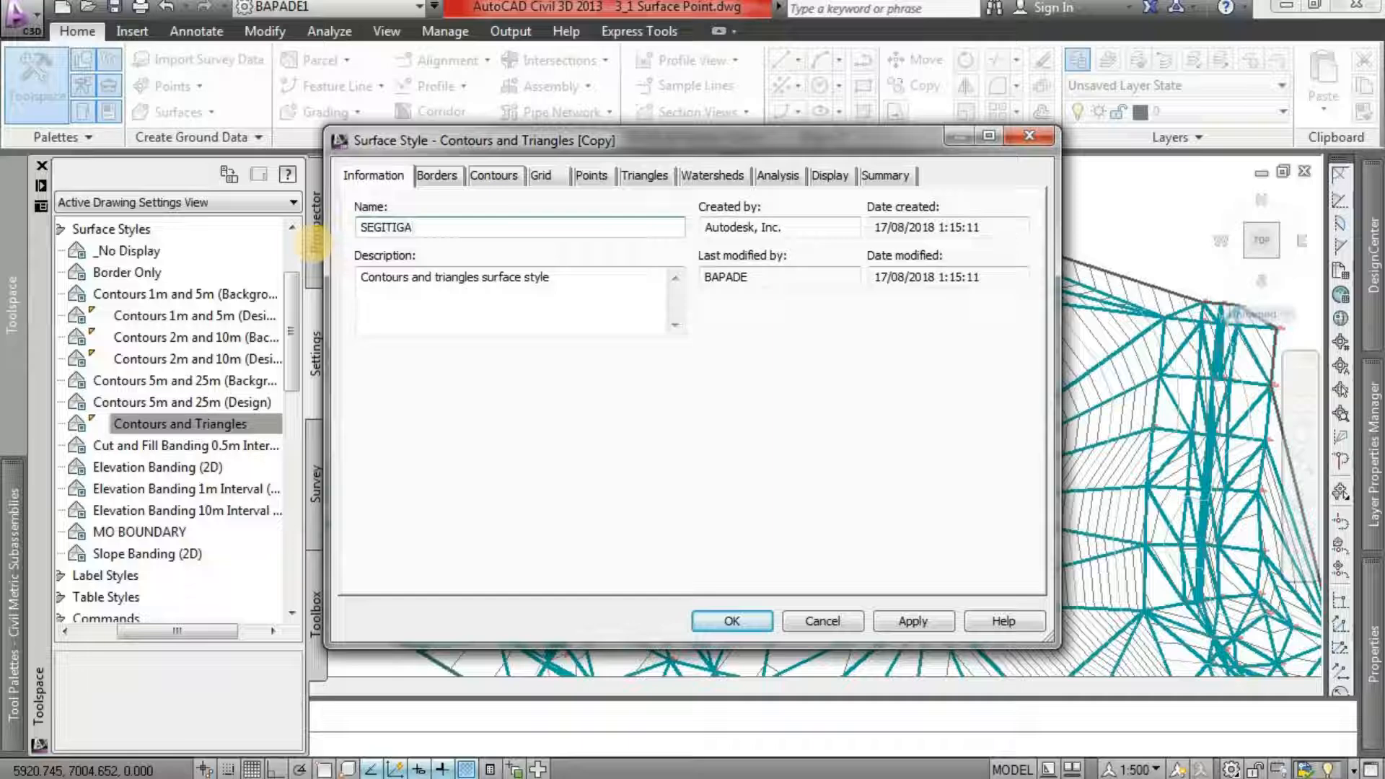
- Replace the new SEGITIGA style's description with "HANYA TRIGRELS SAJA"
drag(570, 277, 326, 303)
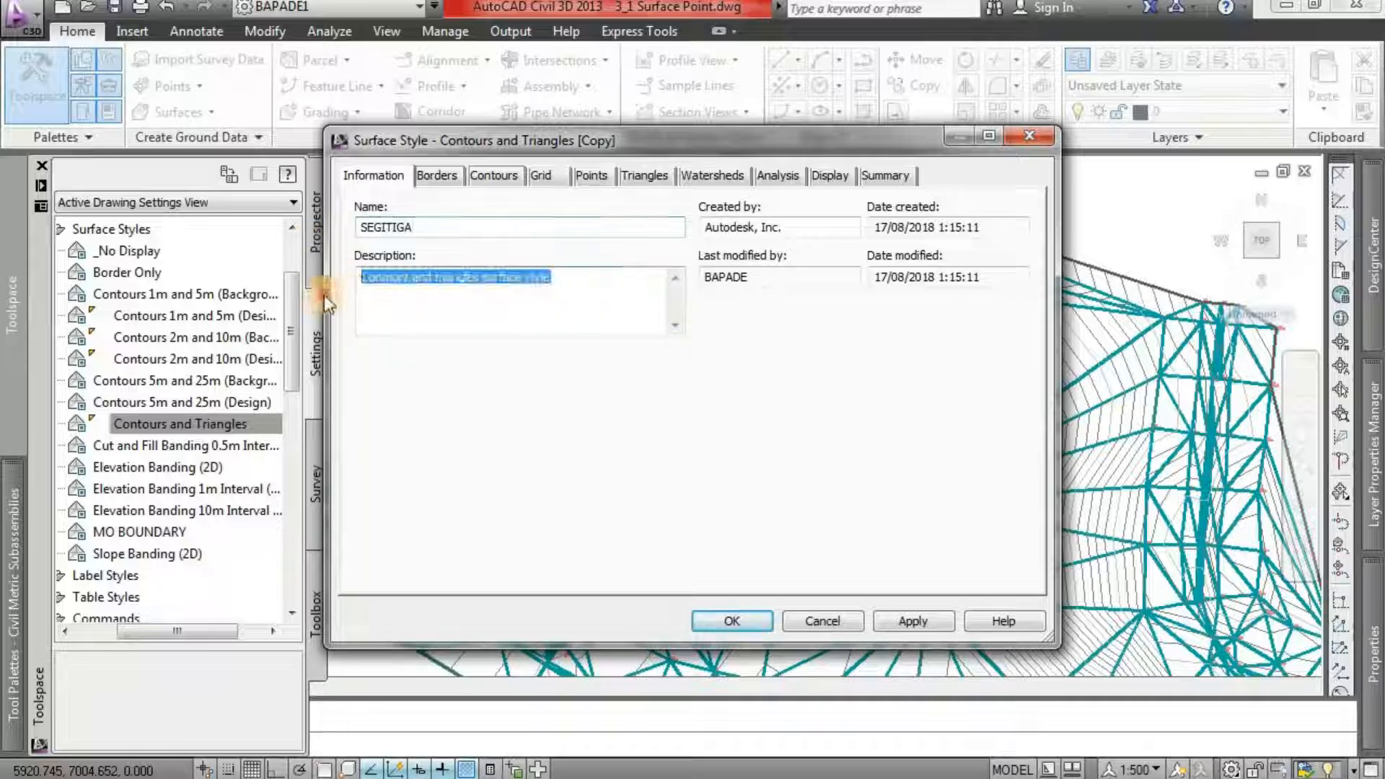
text(H)
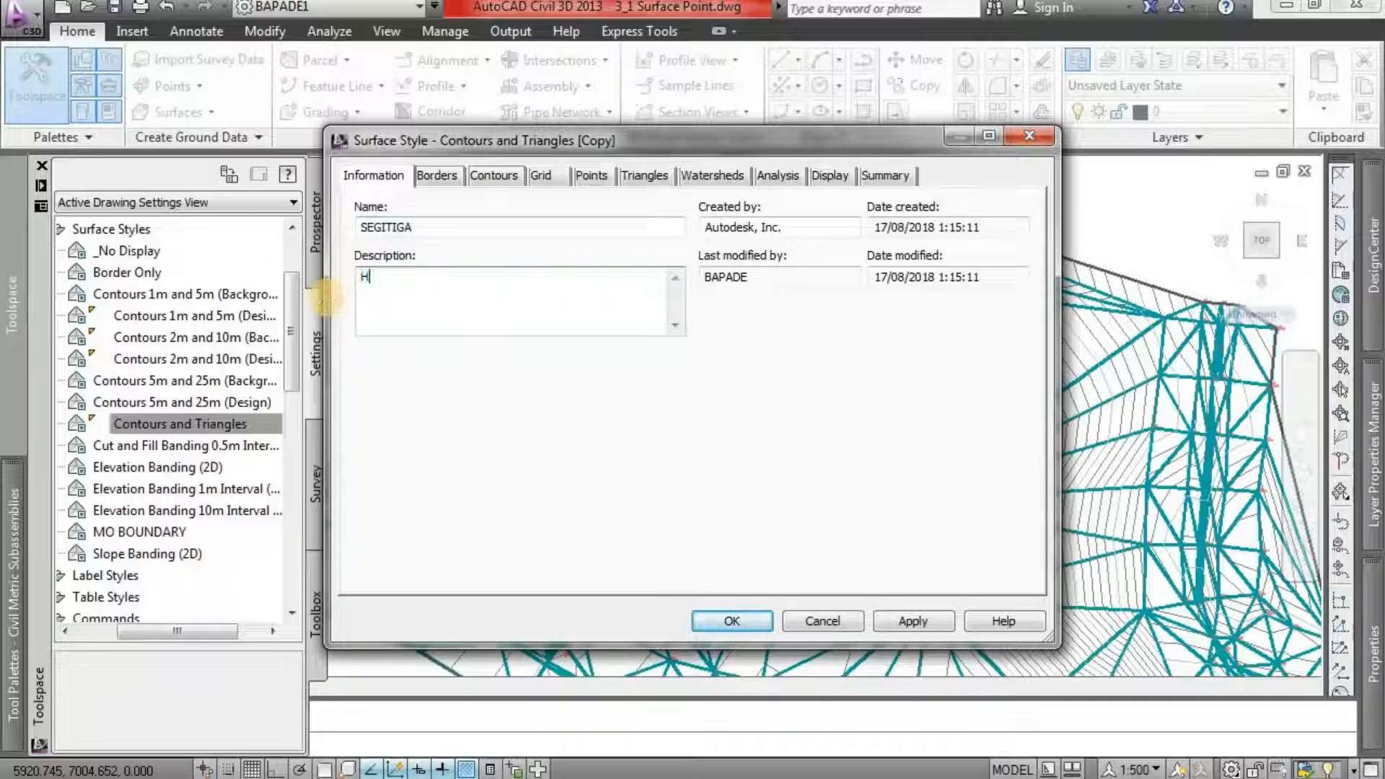
text(ANYA TRI)
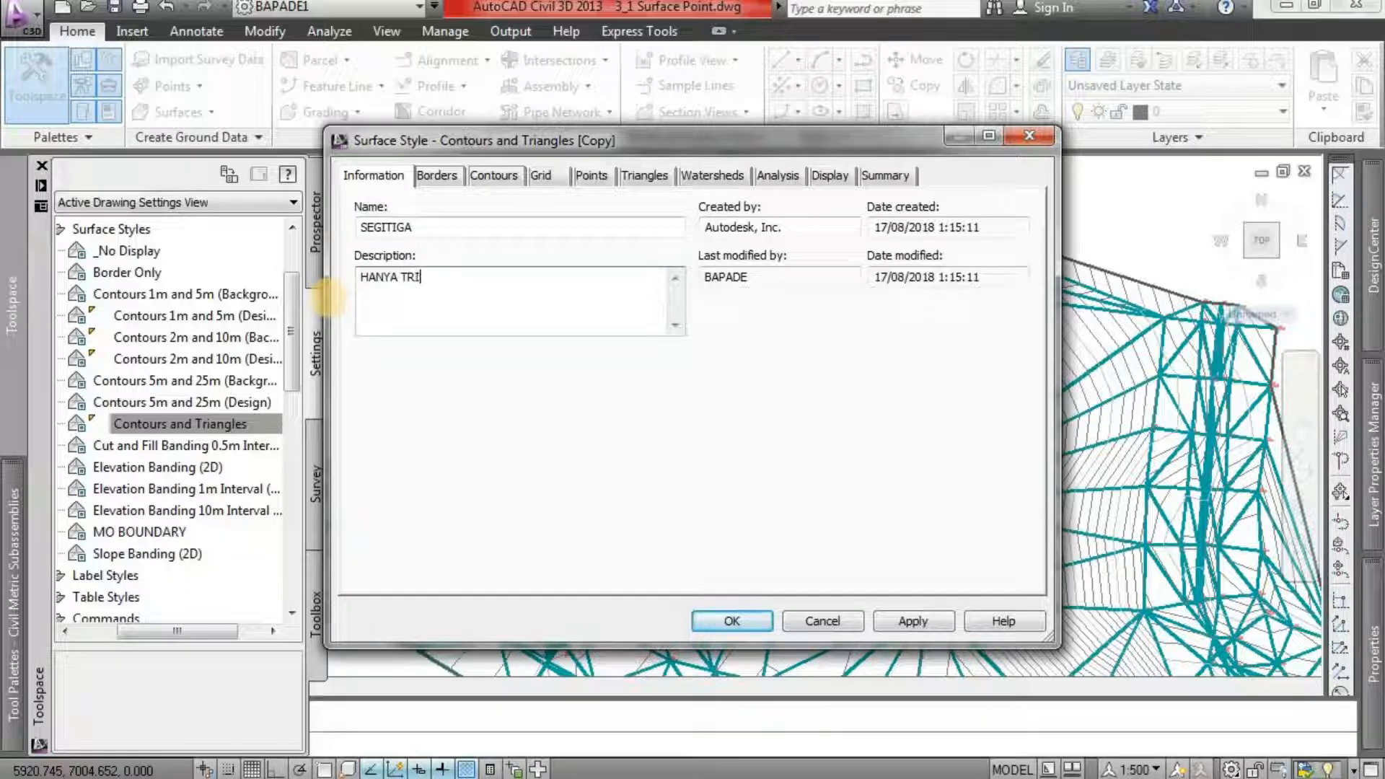
text(A SAJA)
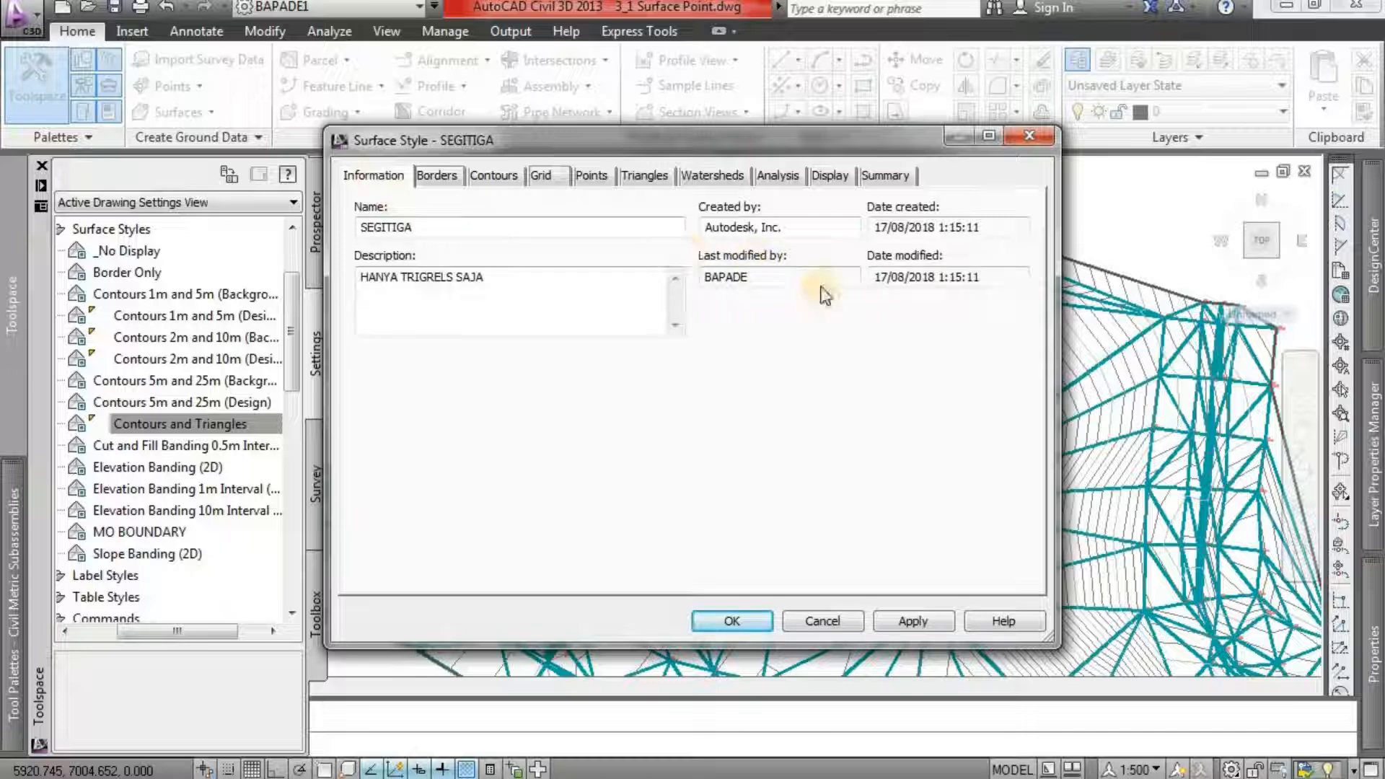
- Turn off Minor Contour and Major Contour visibility in the SEGITIGA style's plan display and save the style
click(835, 178)
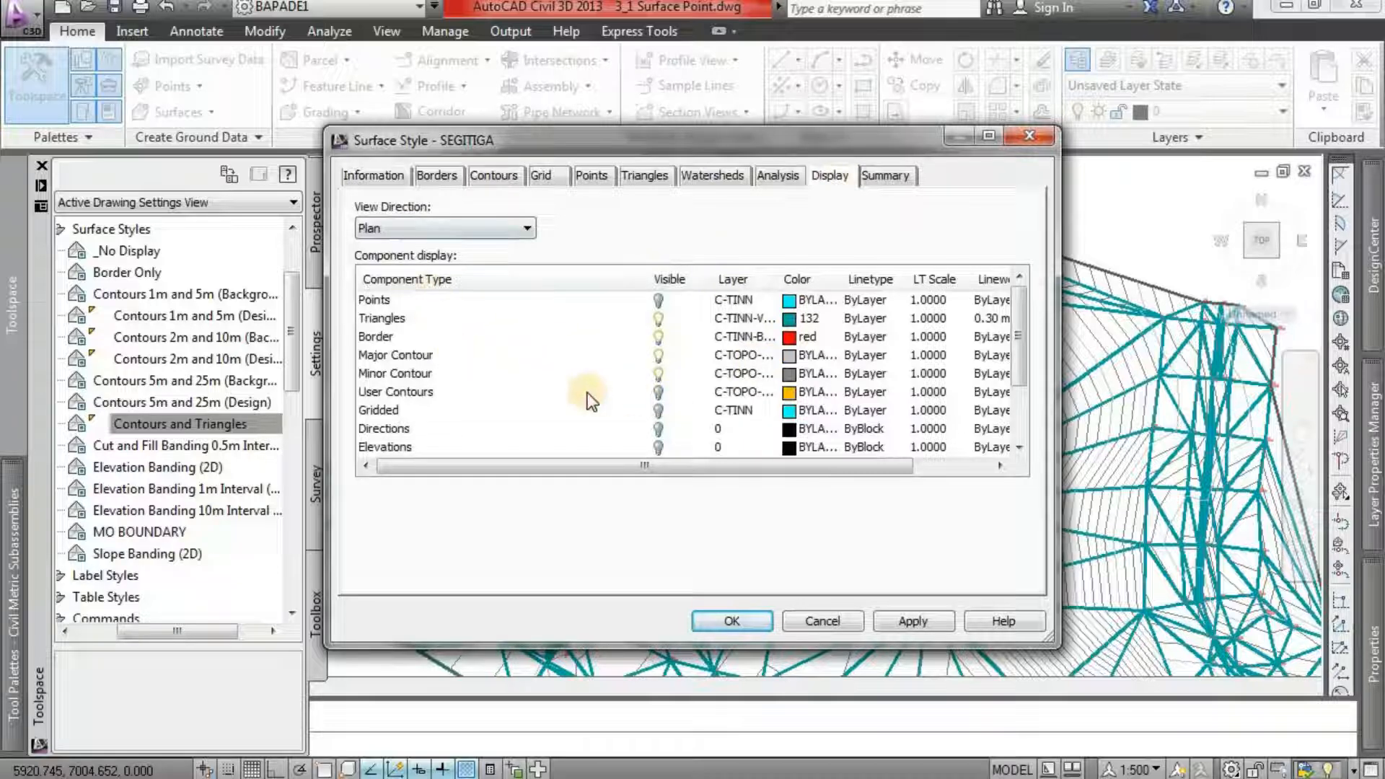
click(658, 372)
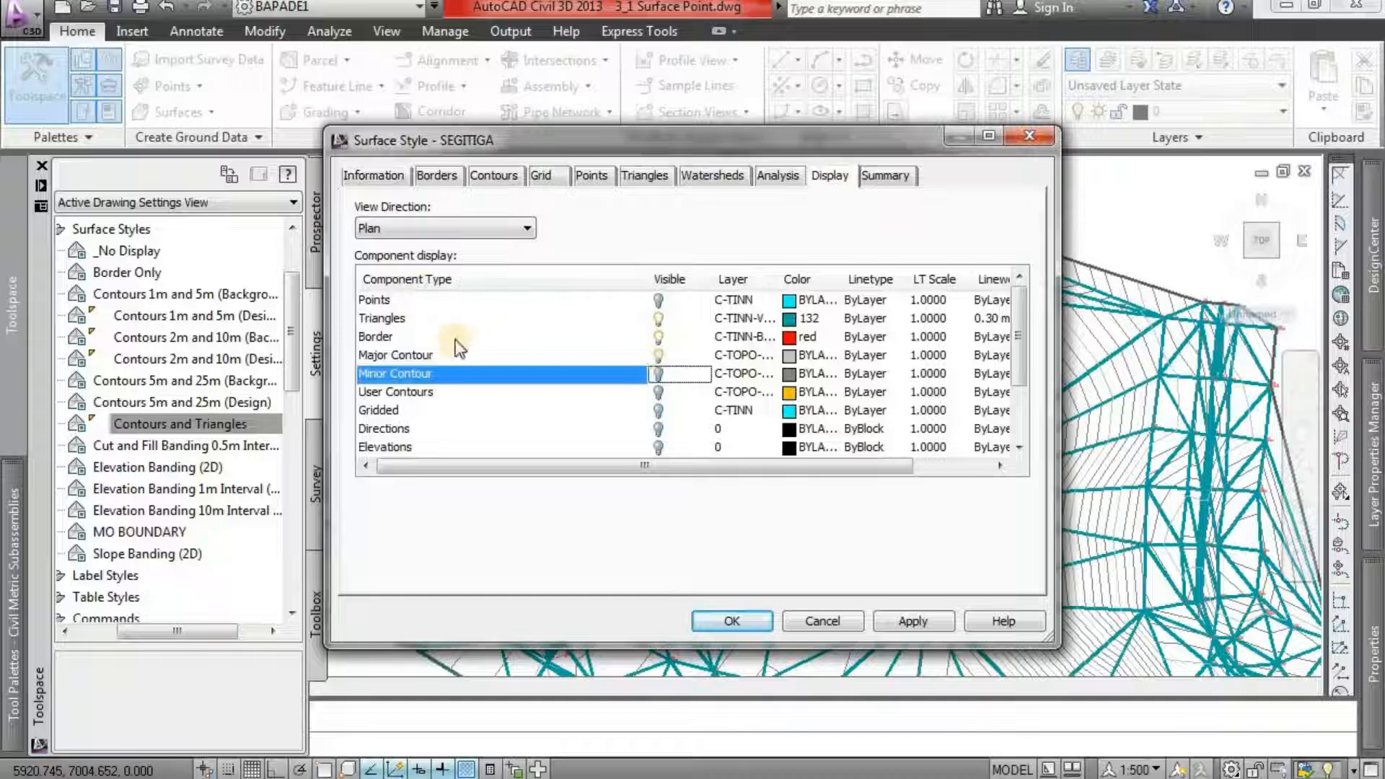
click(659, 355)
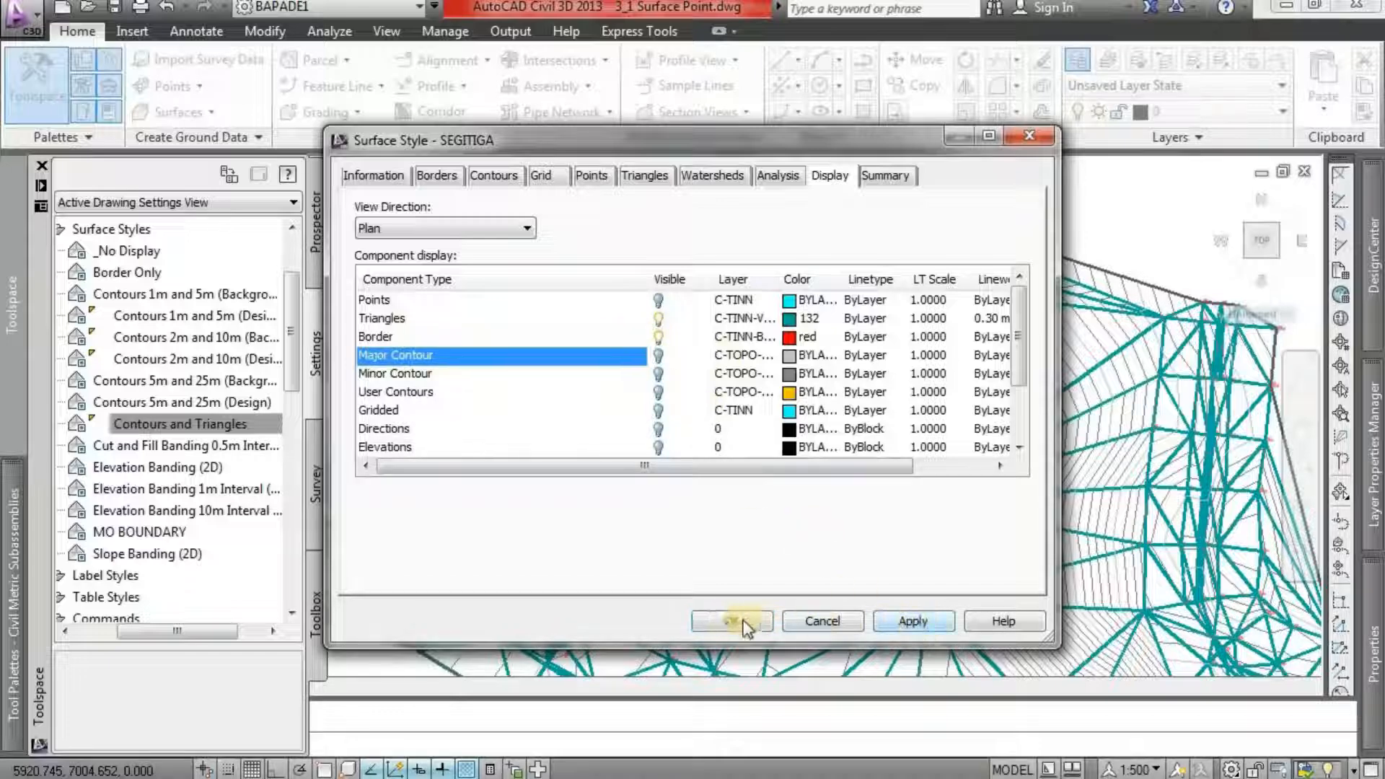
click(724, 622)
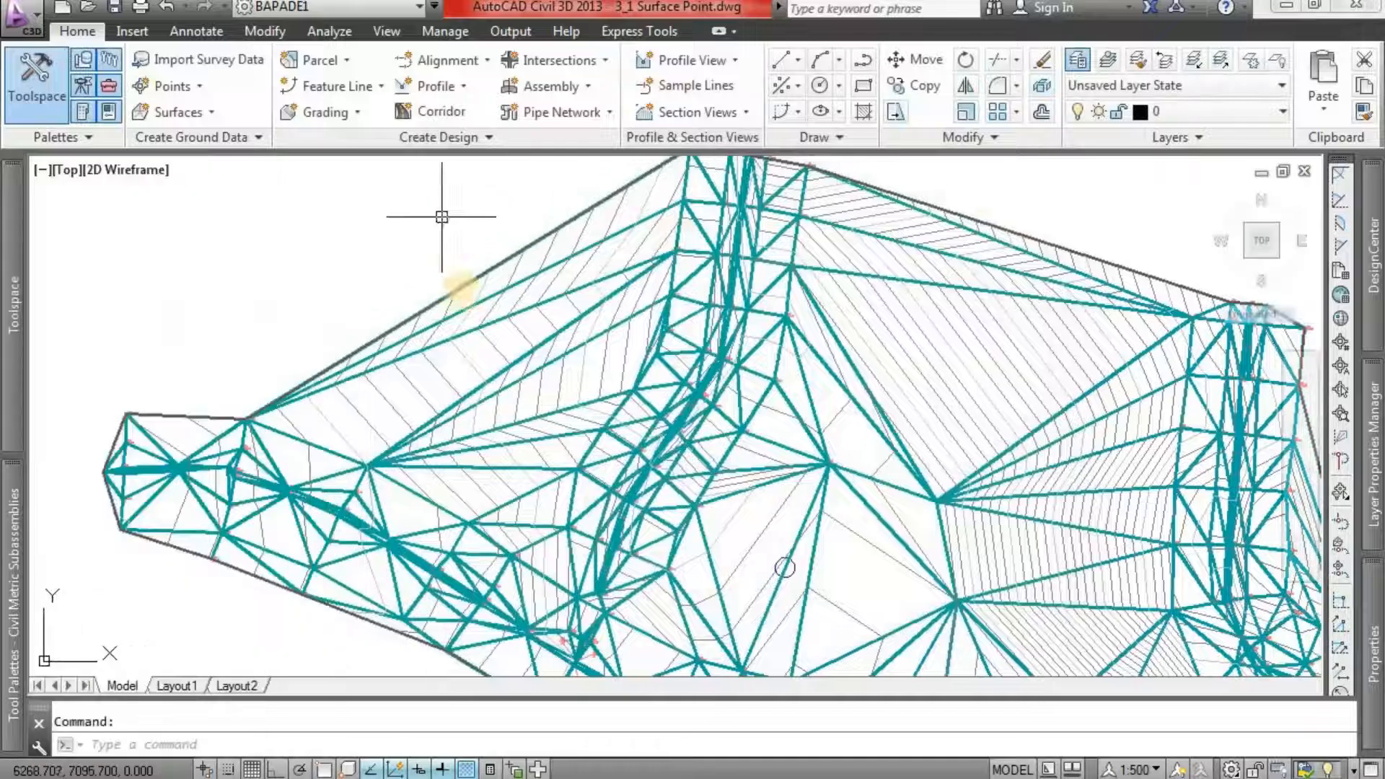
- Assign the SEGITIGA surface style to the EG surface through its surface properties
click(490, 342)
right_click(343, 236)
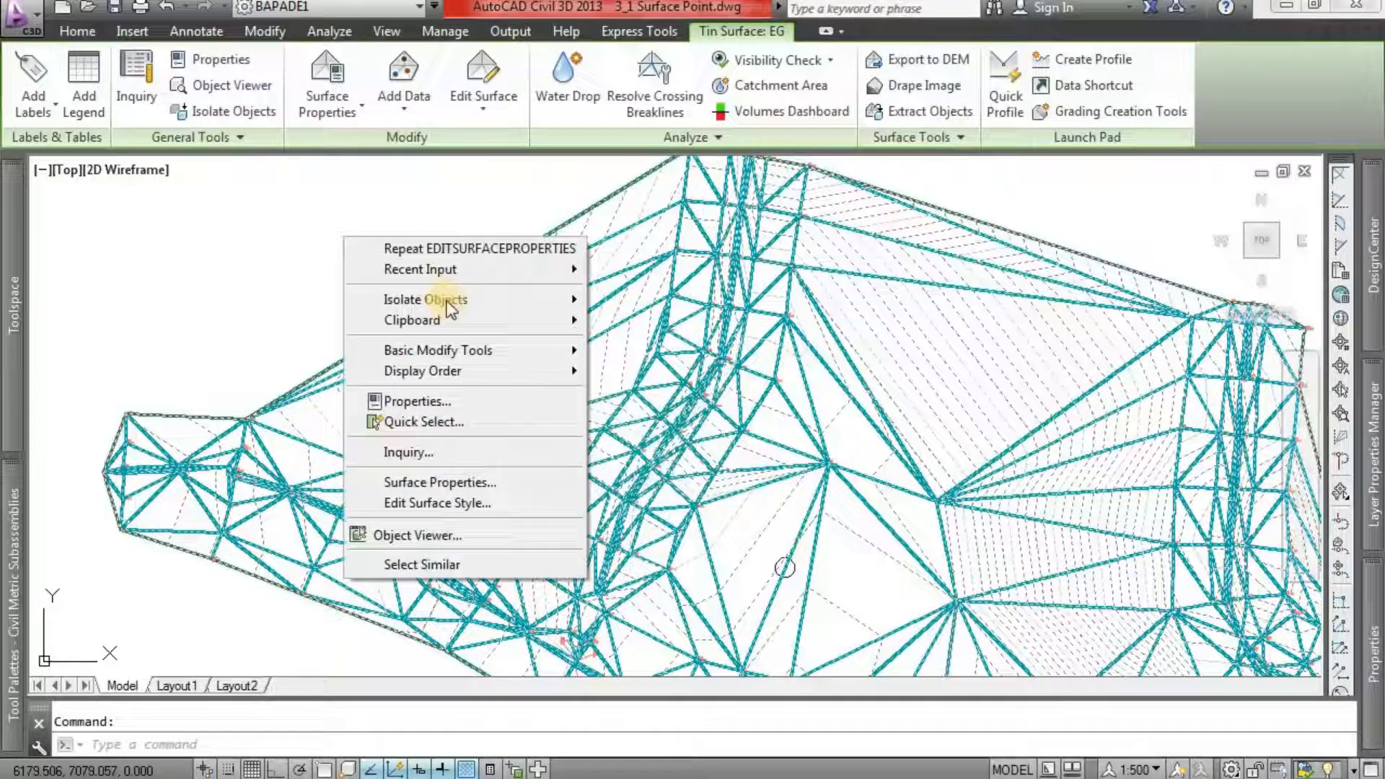
click(544, 479)
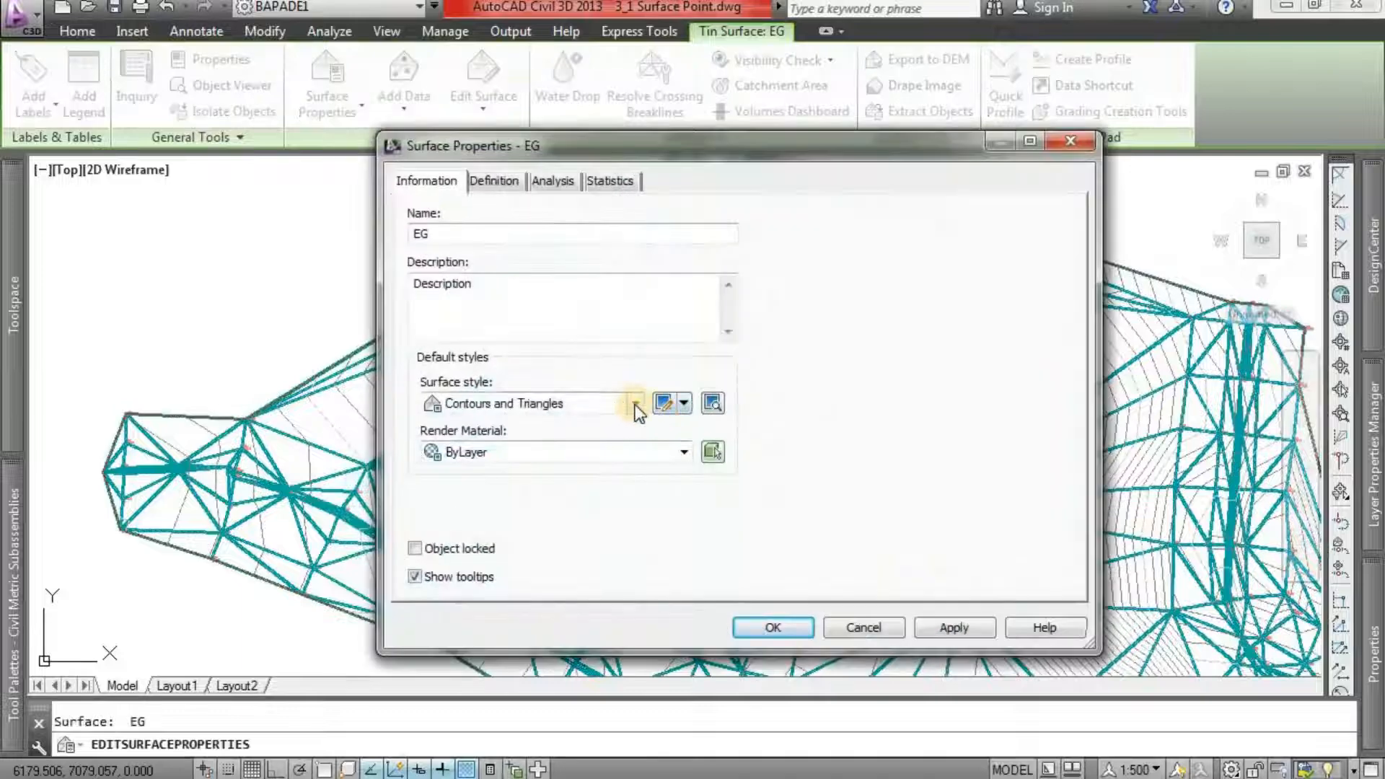
click(635, 404)
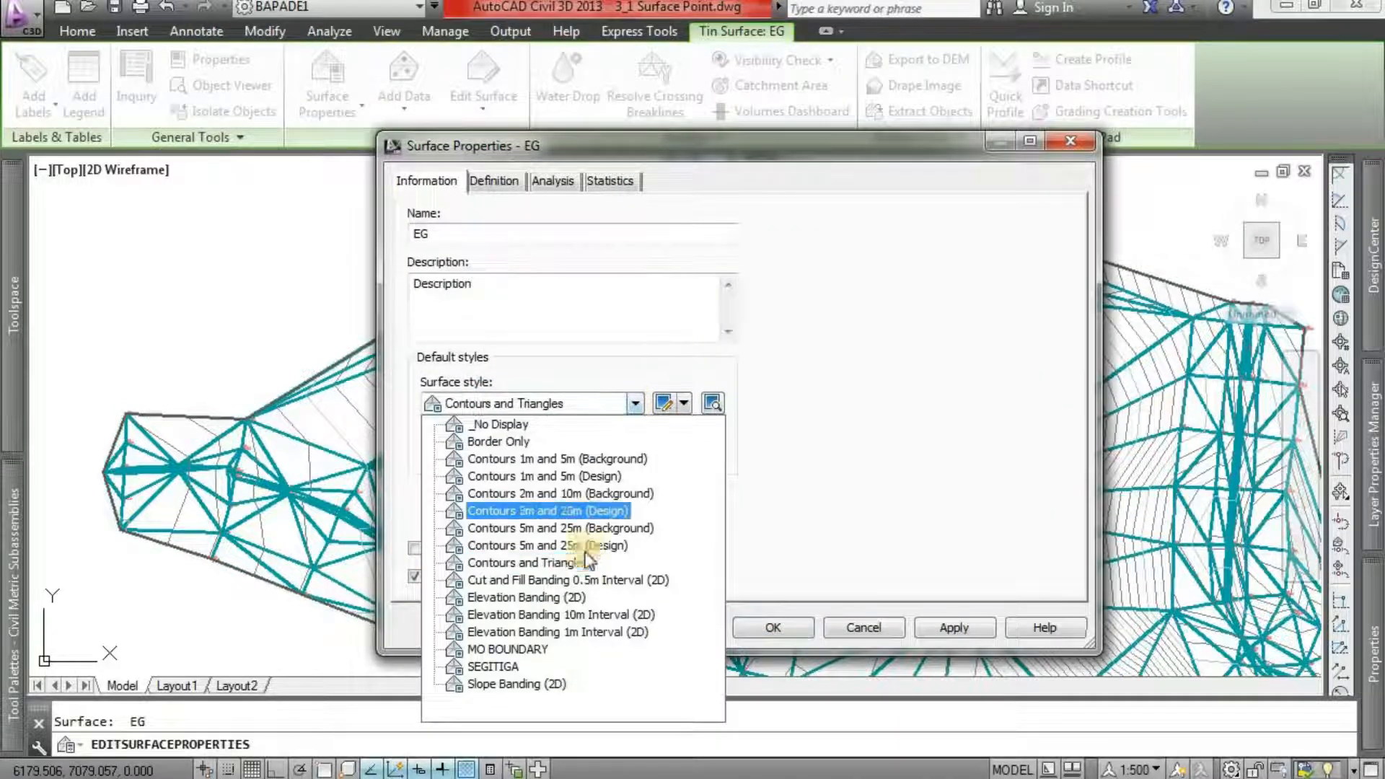
click(492, 666)
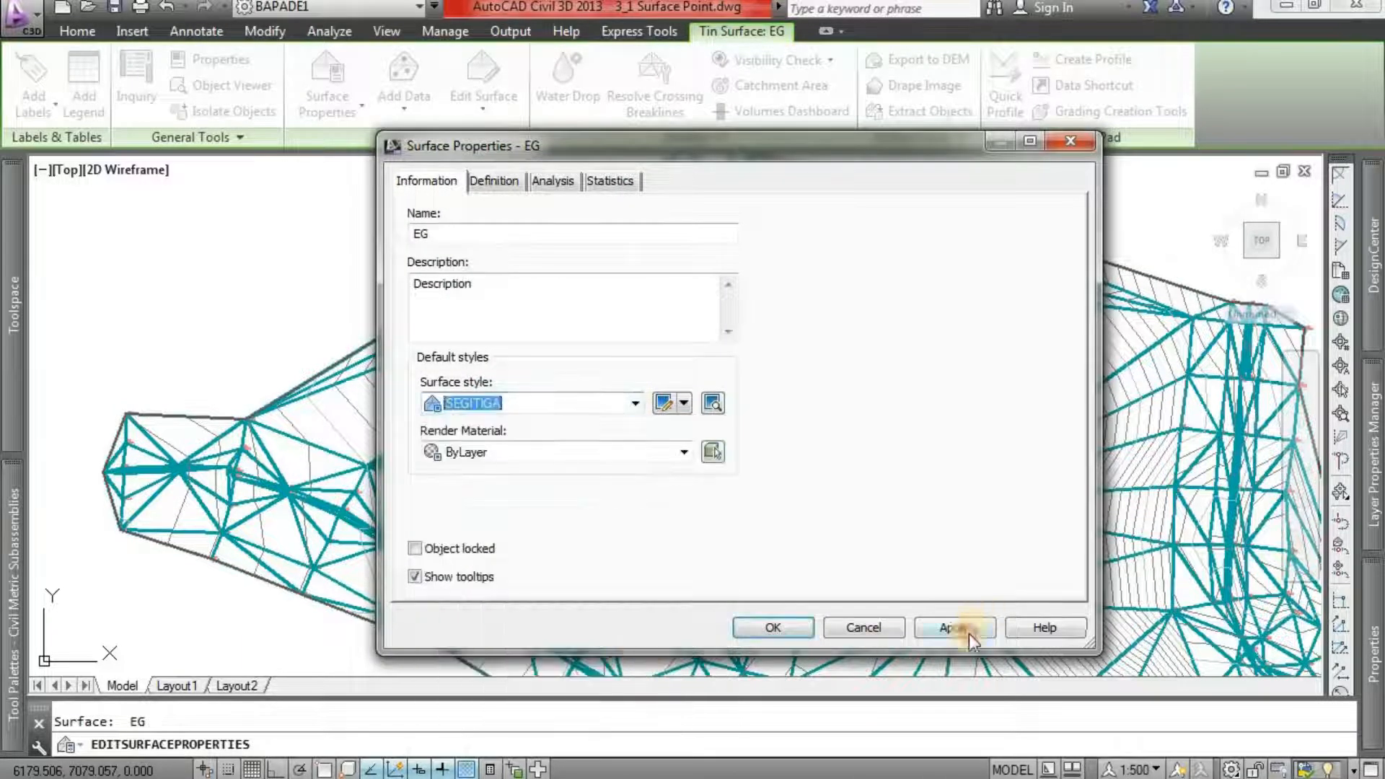
click(968, 627)
click(773, 628)
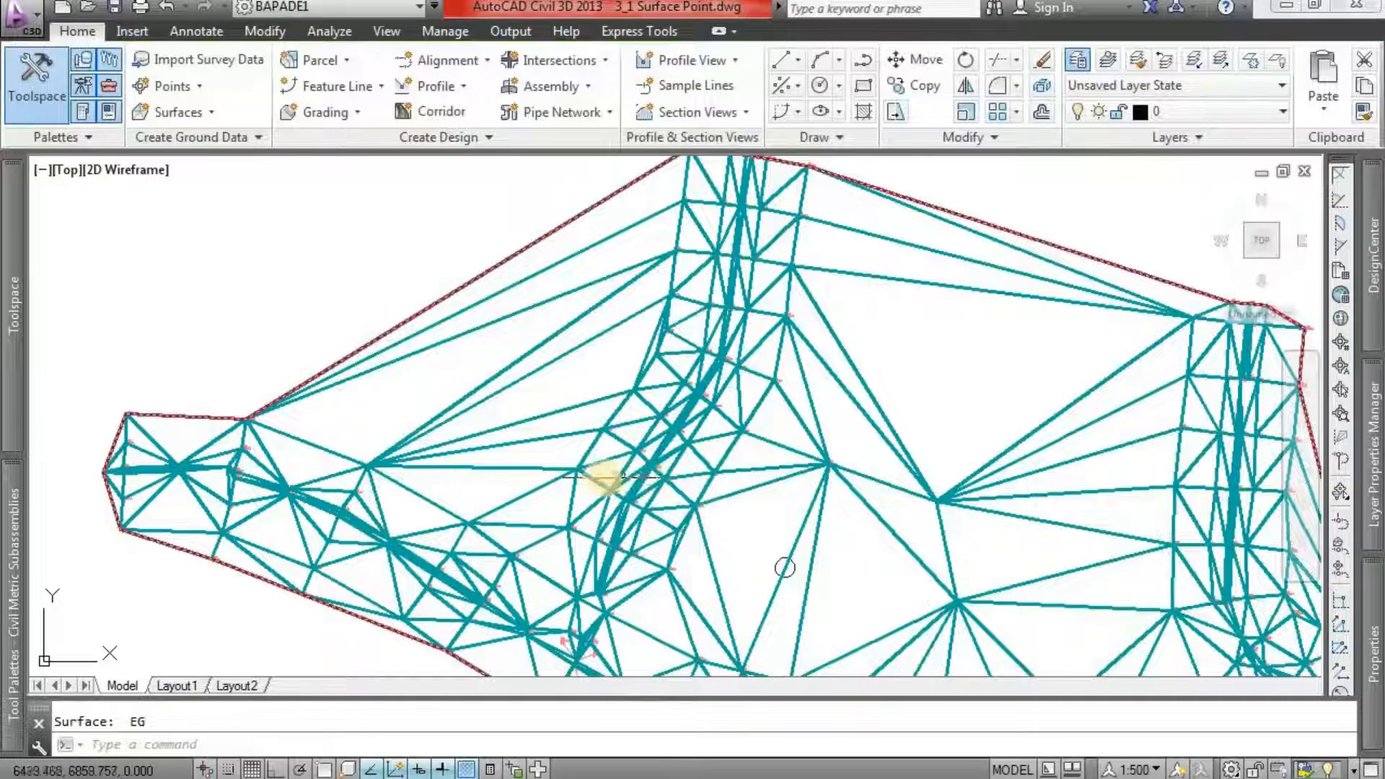
- Examine the EG surface's triangulation and outer border, both as a whole and closer up
middle_drag(505, 472, 507, 424)
scroll(505, 421, up, 1)
scroll(521, 390, down, 1)
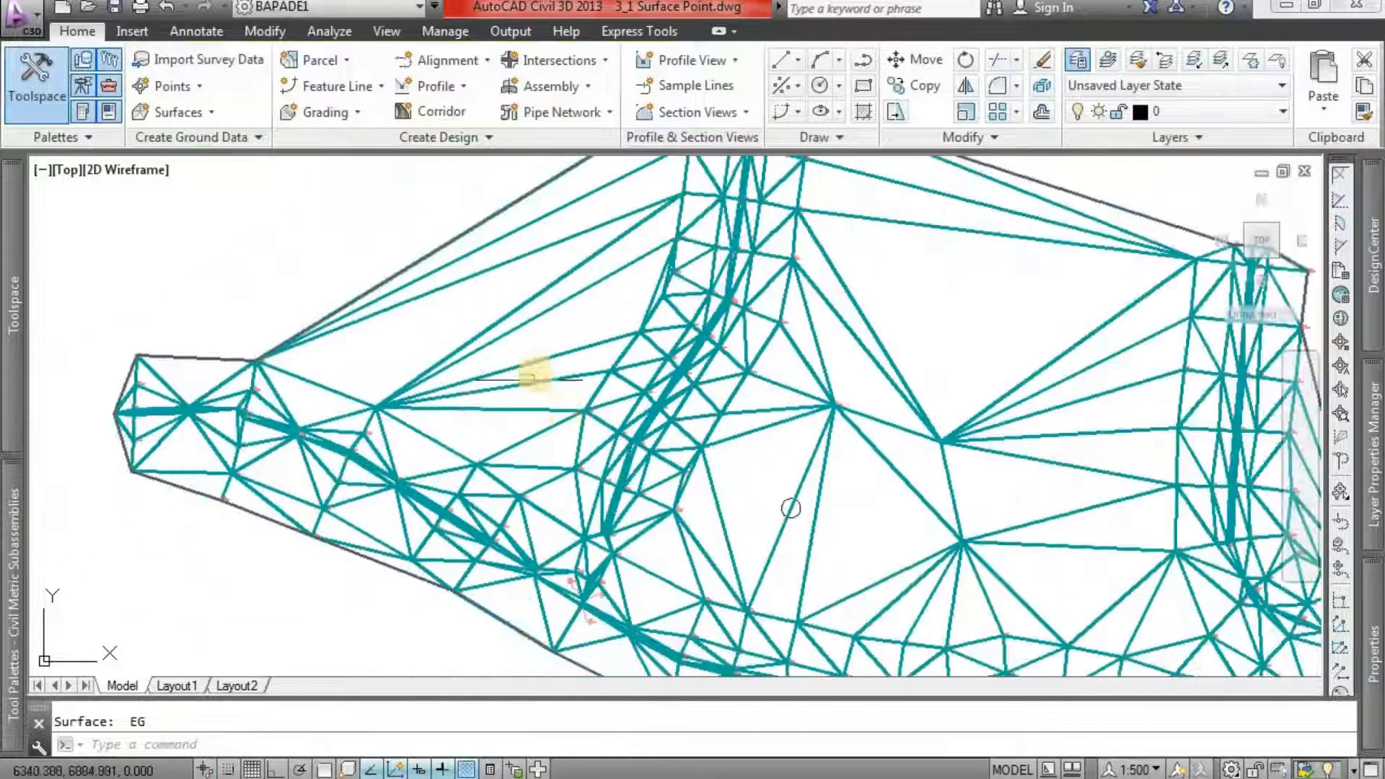
mouse_move(544, 384)
middle_down()
mouse_move(533, 437)
mouse_move(534, 419)
middle_up()
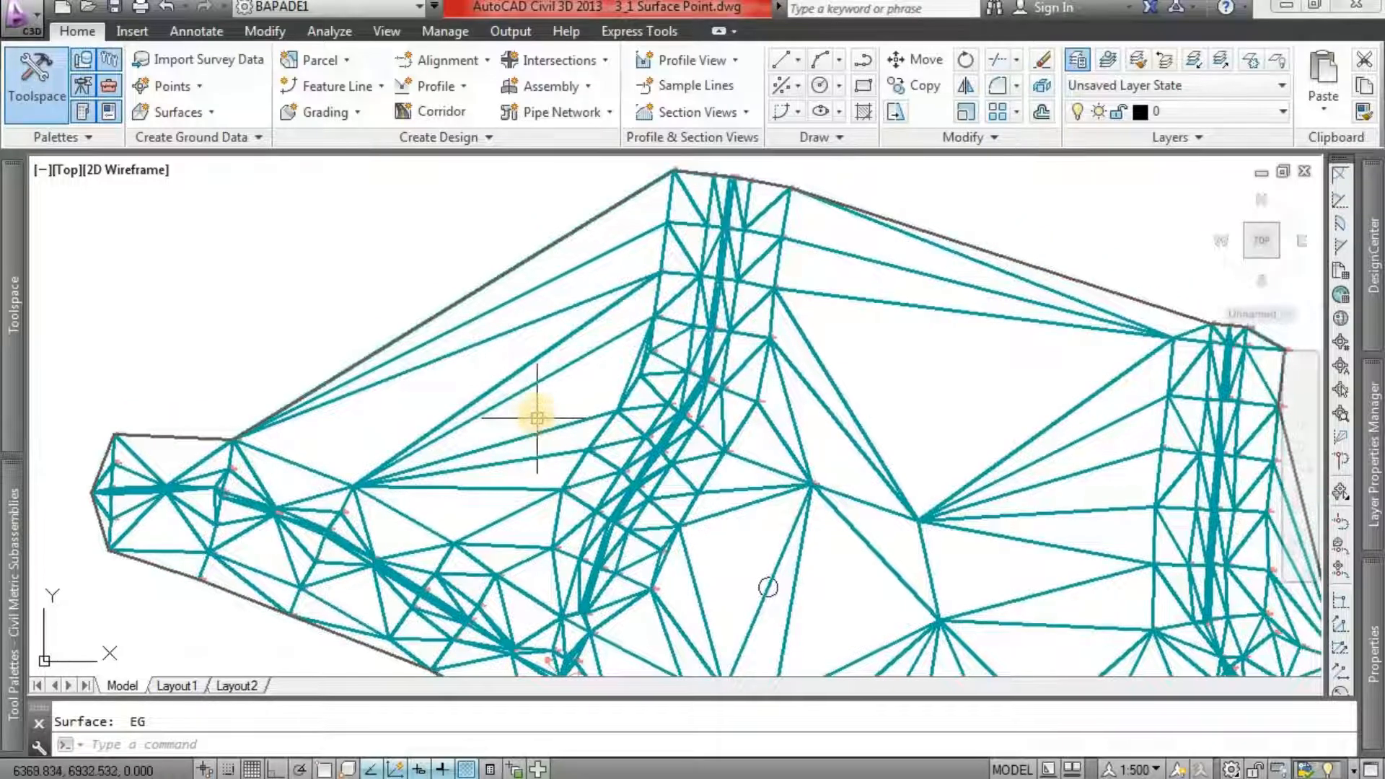
scroll(534, 409, down, 1)
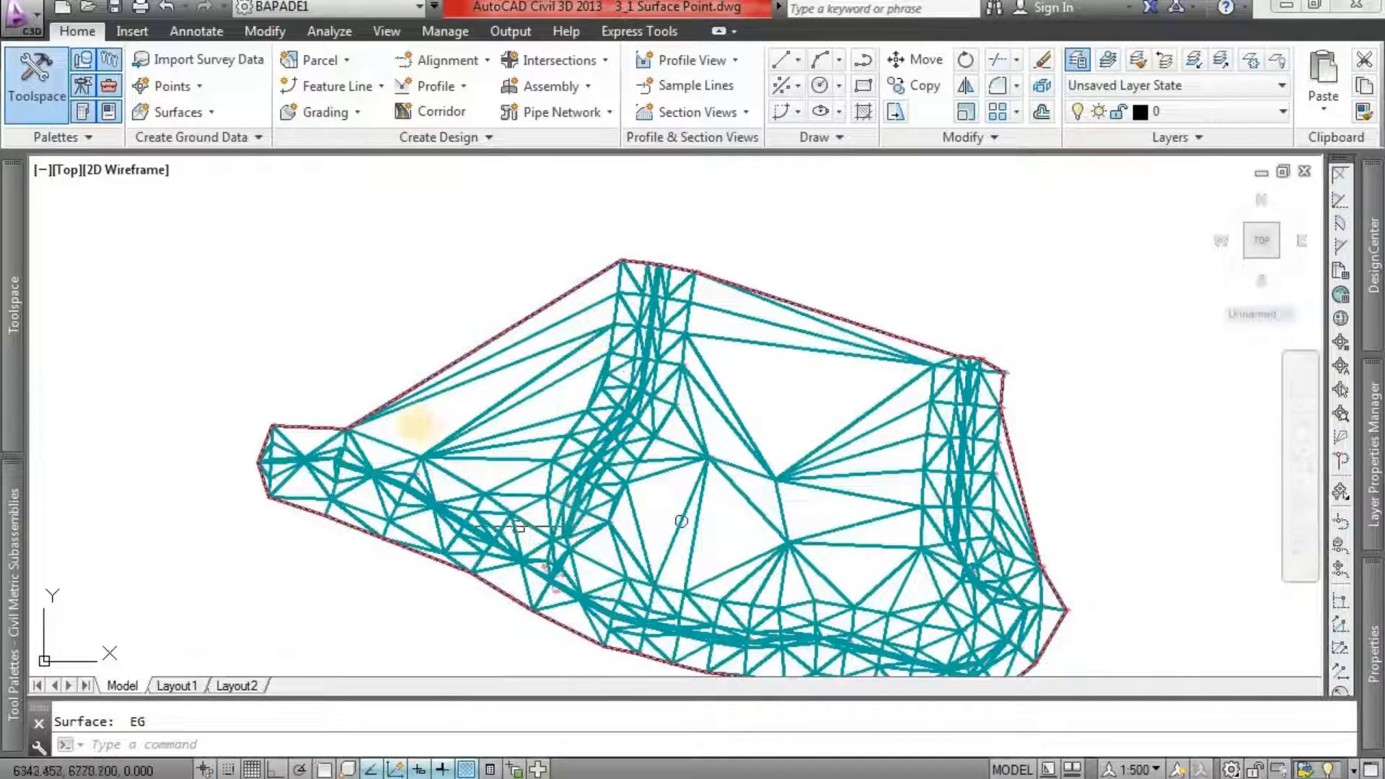
scroll(531, 437, up, 2)
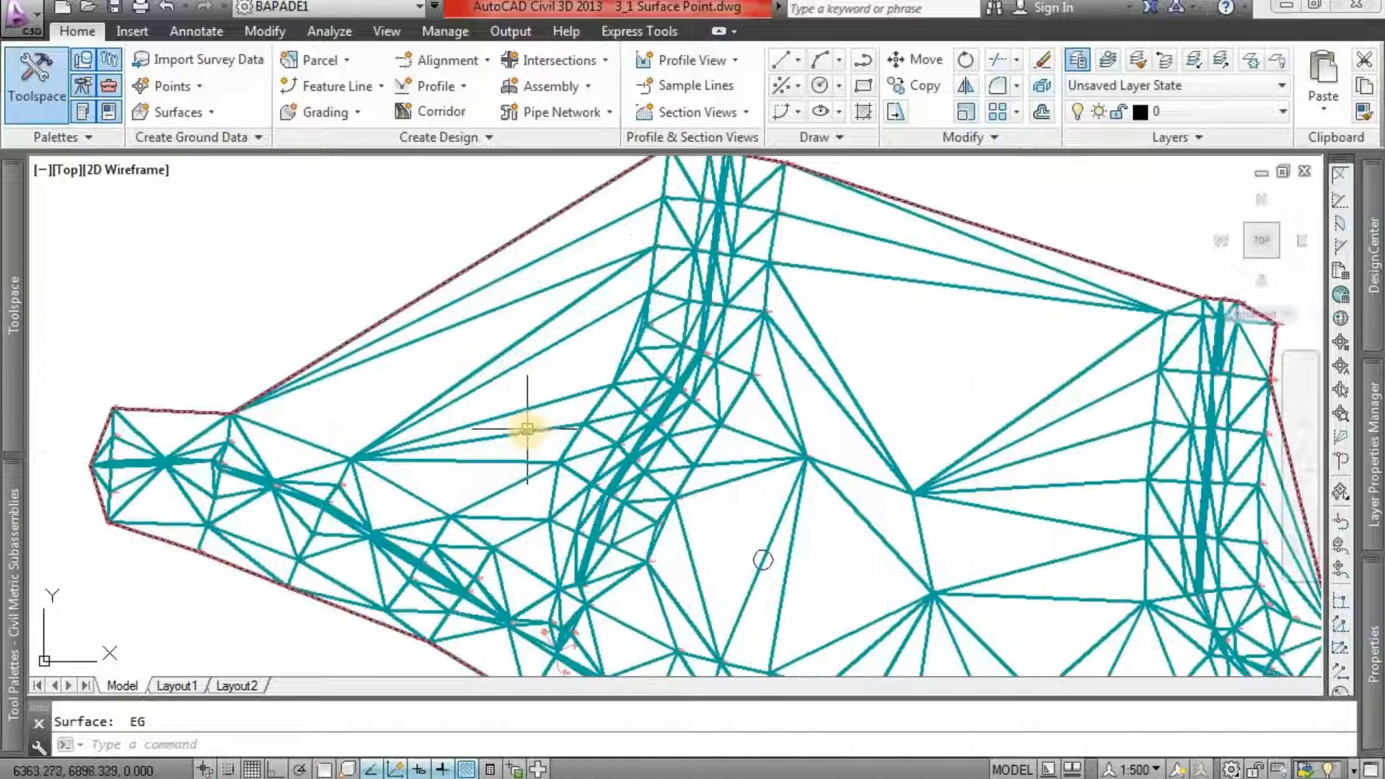
- Delete the long TIN lines of the EG surface that span the open area between the western and northern arms
click(562, 280)
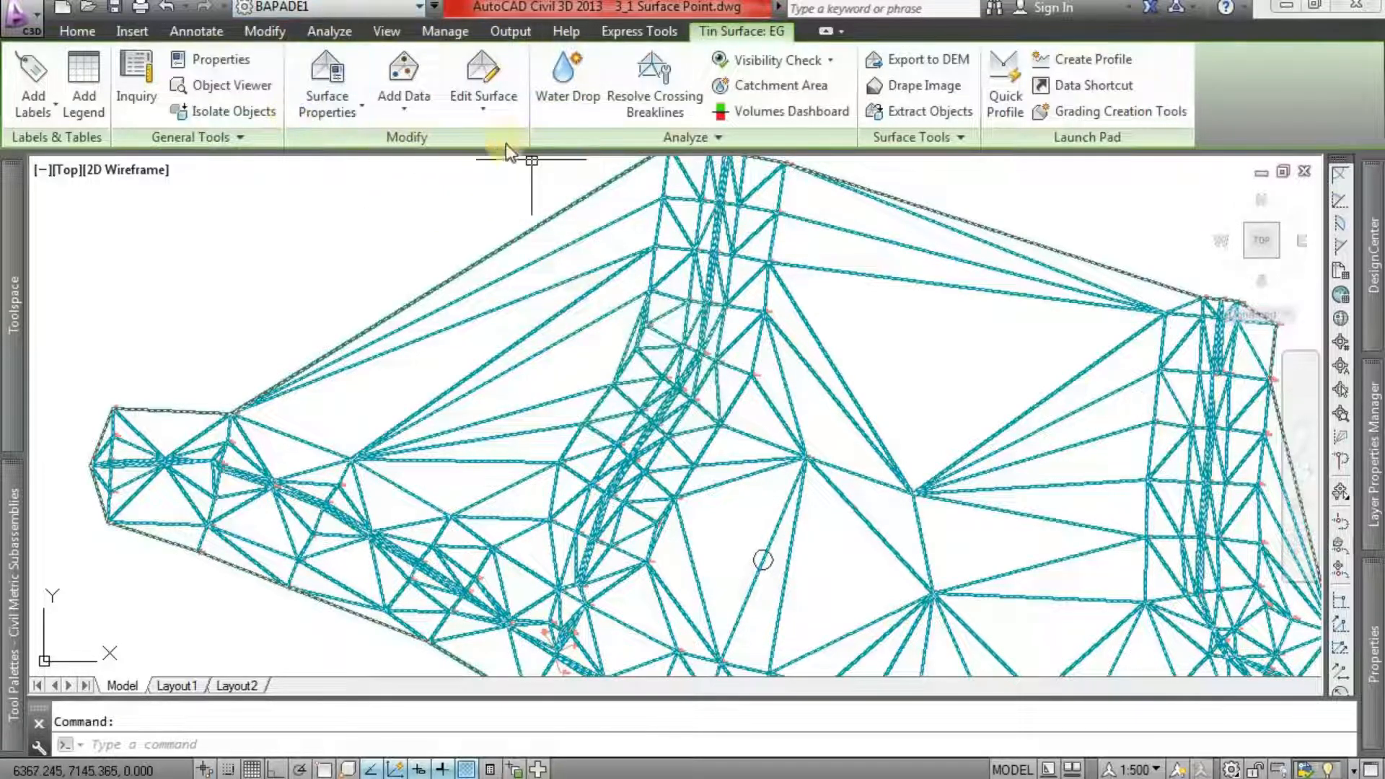
click(491, 105)
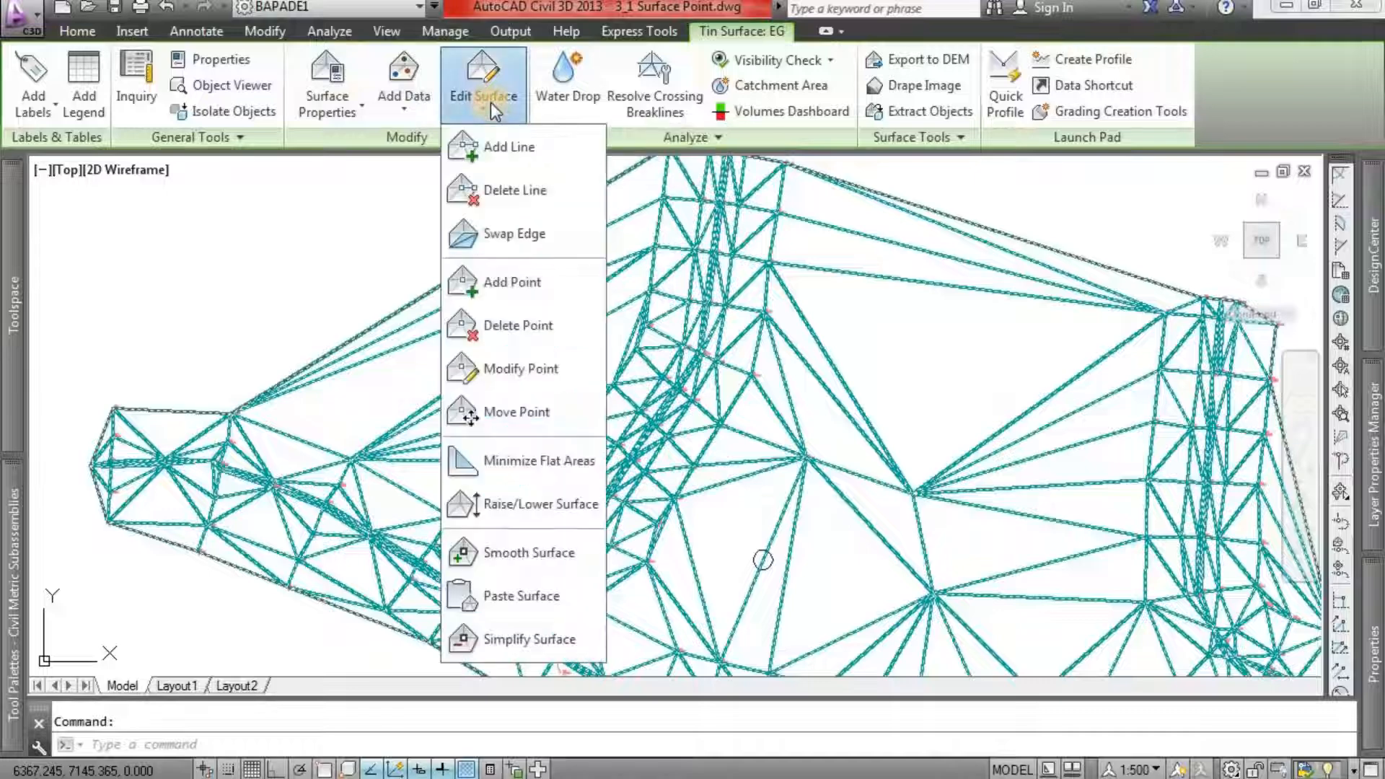
click(497, 190)
click(518, 254)
middle_drag(513, 408, 510, 435)
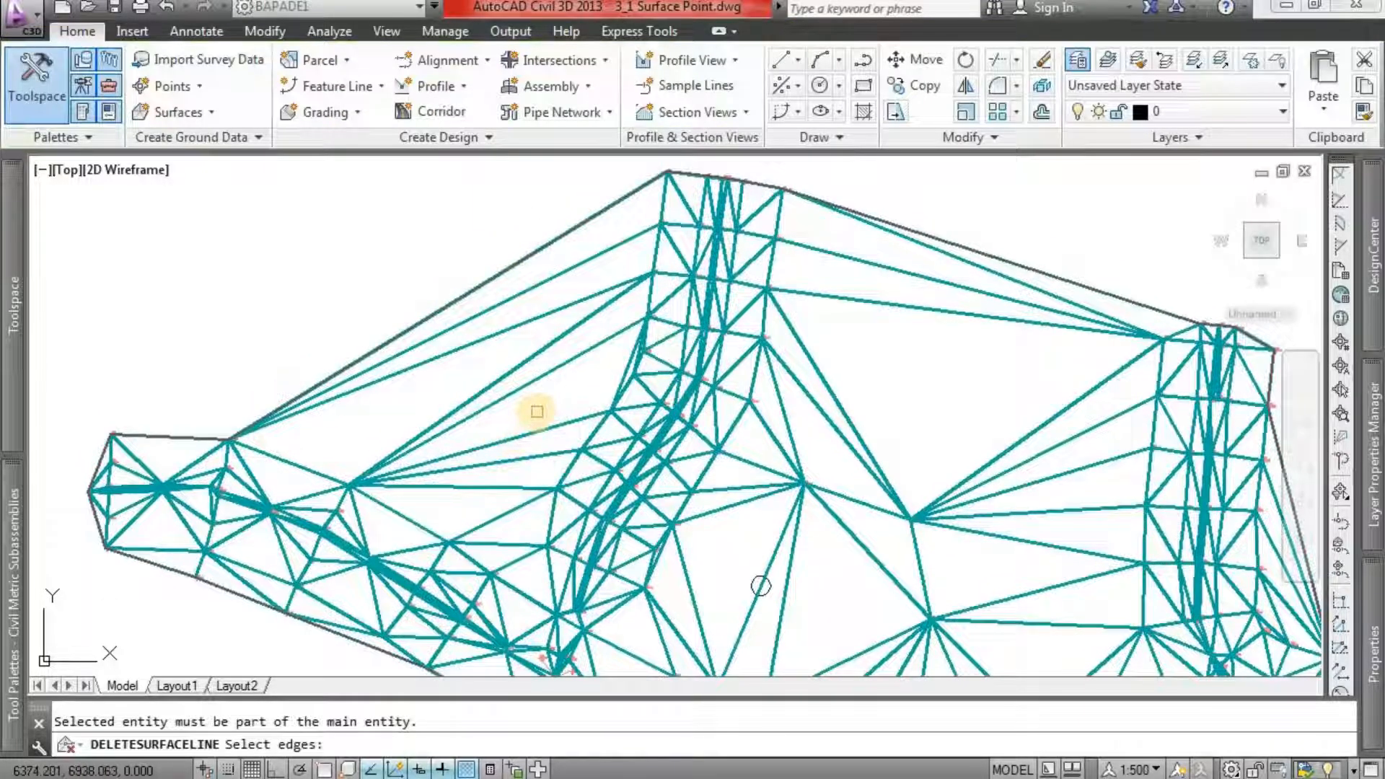
click(567, 404)
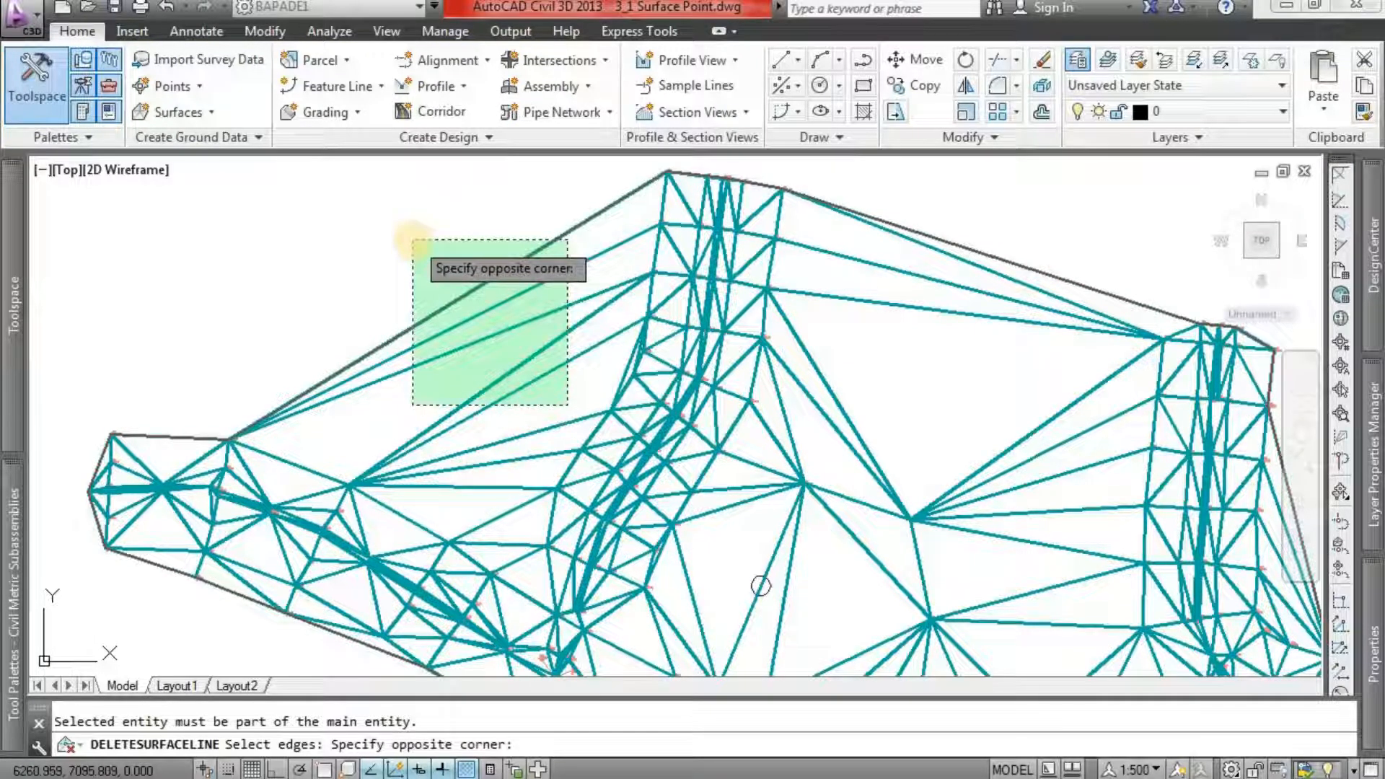
click(413, 239)
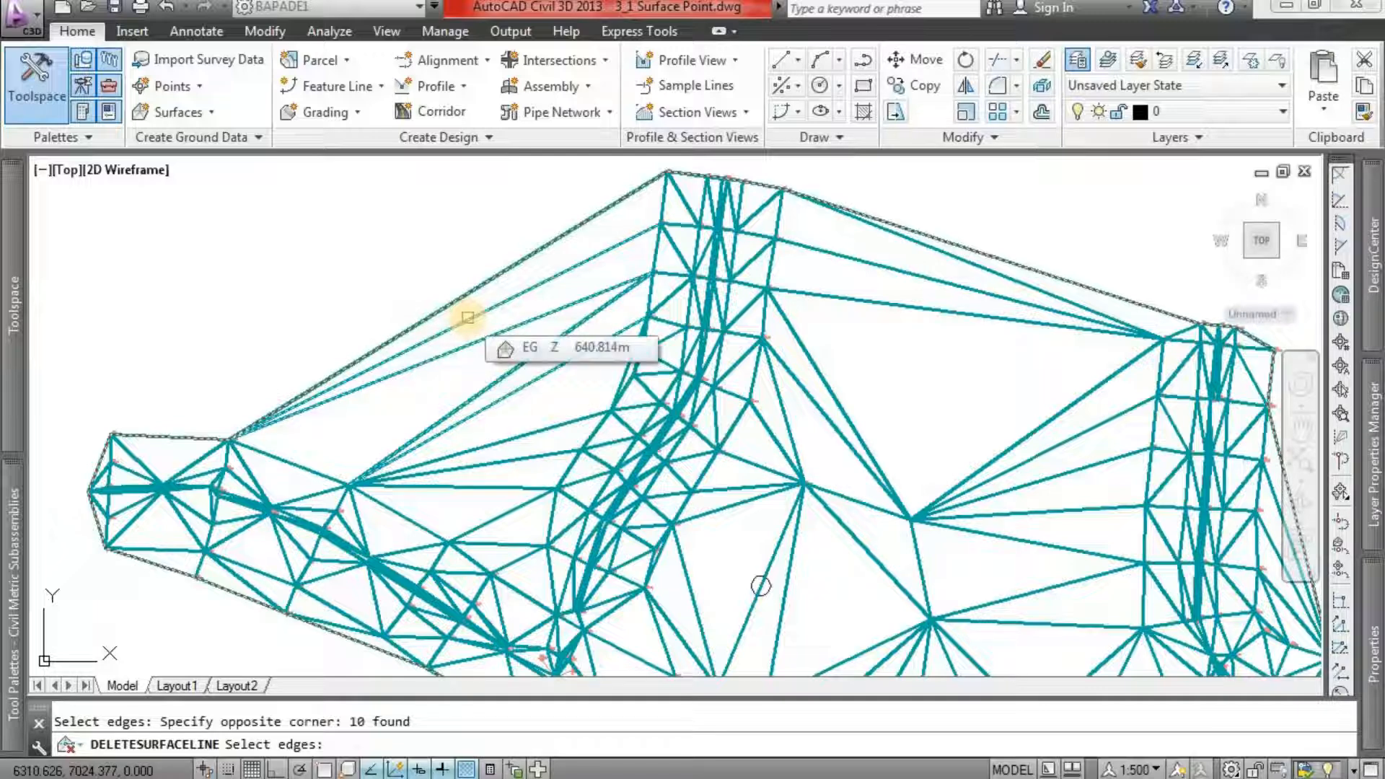
key(Return)
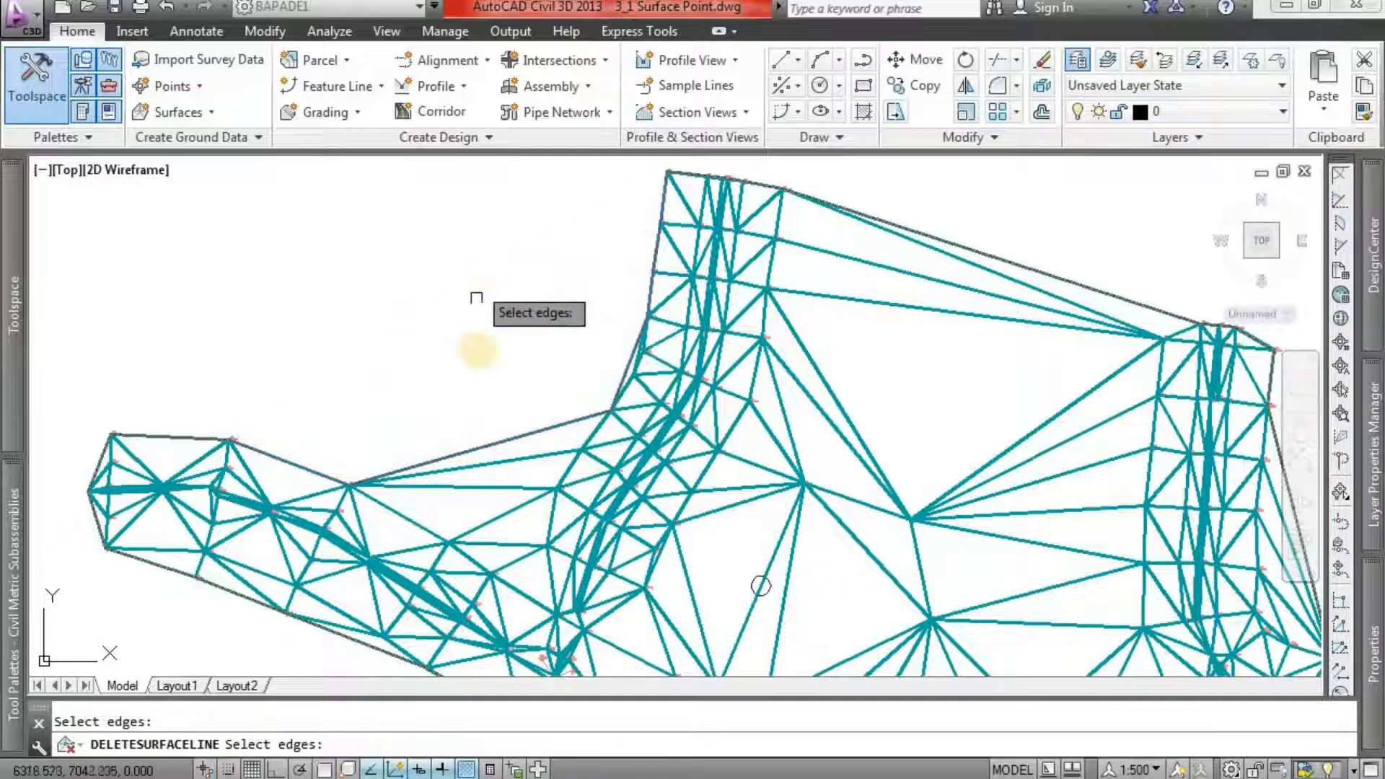
- Delete the remaining TIN lines bridging the western and northern arms, down to the corner where the arms meet
scroll(505, 519, up, 2)
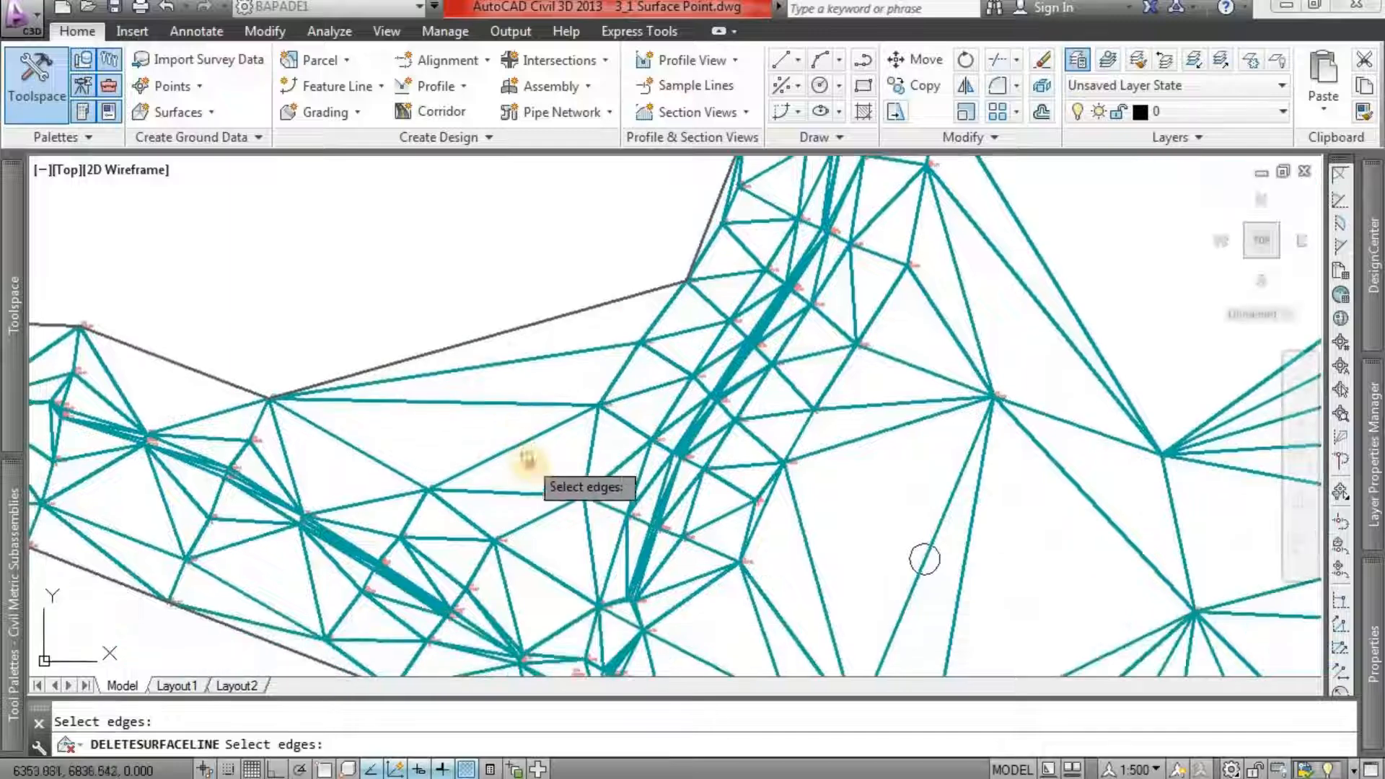
click(530, 462)
click(486, 311)
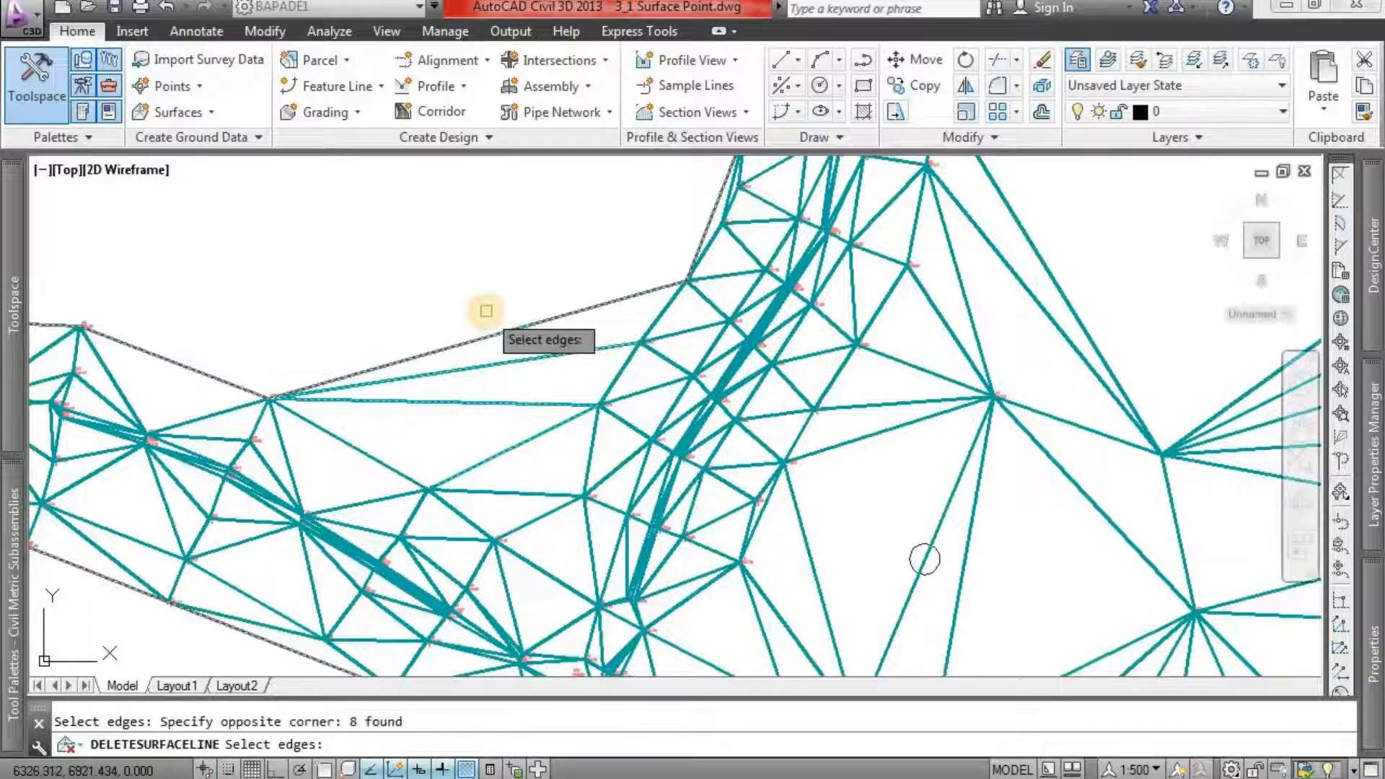
key(Return)
middle_drag(509, 433, 496, 344)
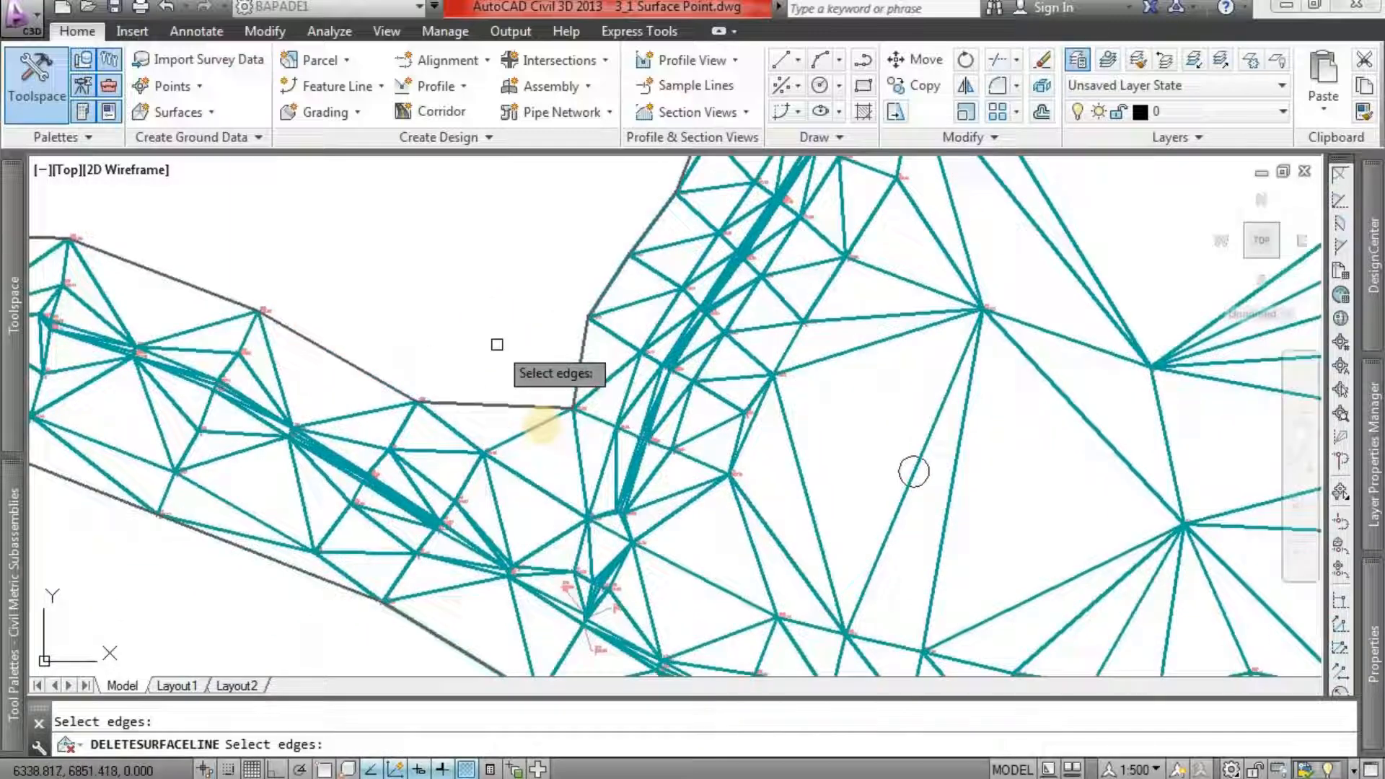
click(539, 462)
click(513, 385)
key(Return)
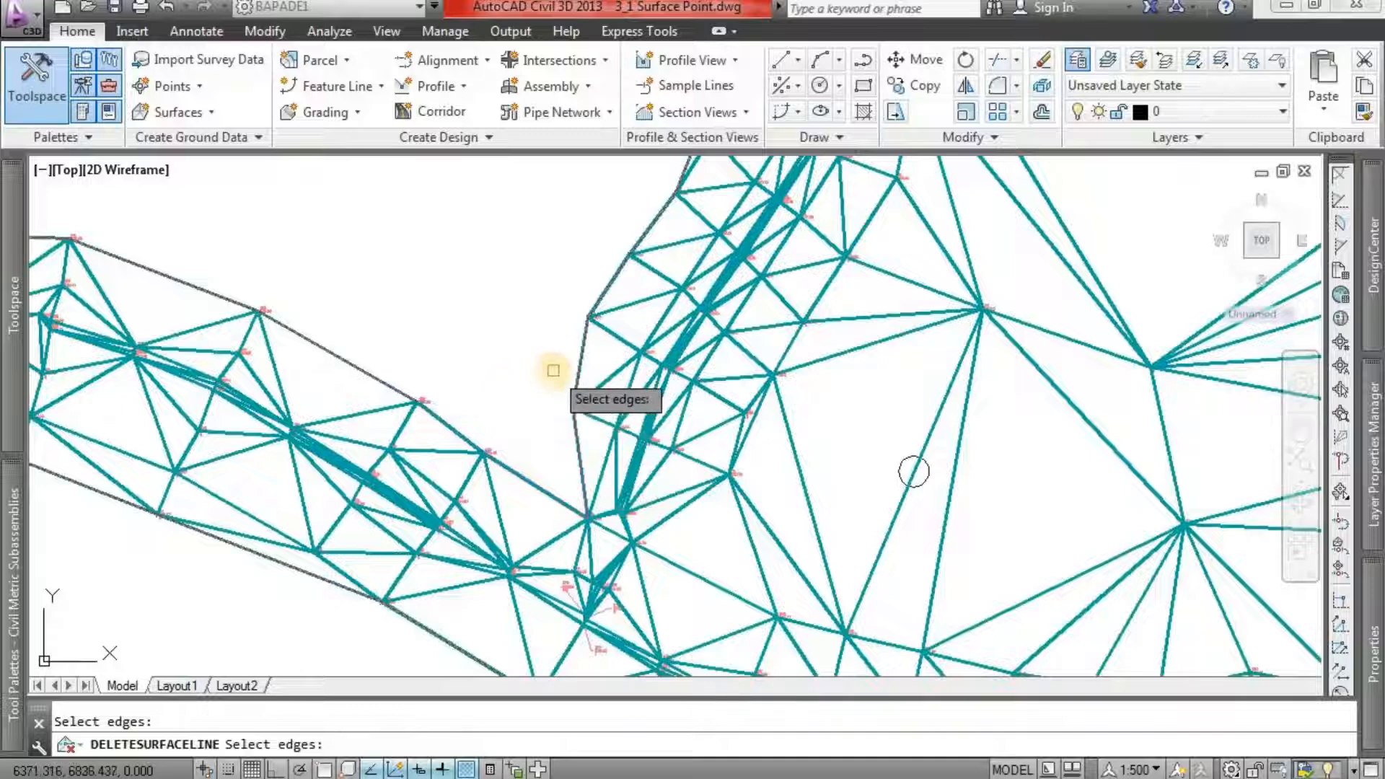
- Delete the long TIN lines spanning the upper gap between the northern and eastern arms of the surface
scroll(553, 371, down, 5)
middle_drag(723, 306, 624, 395)
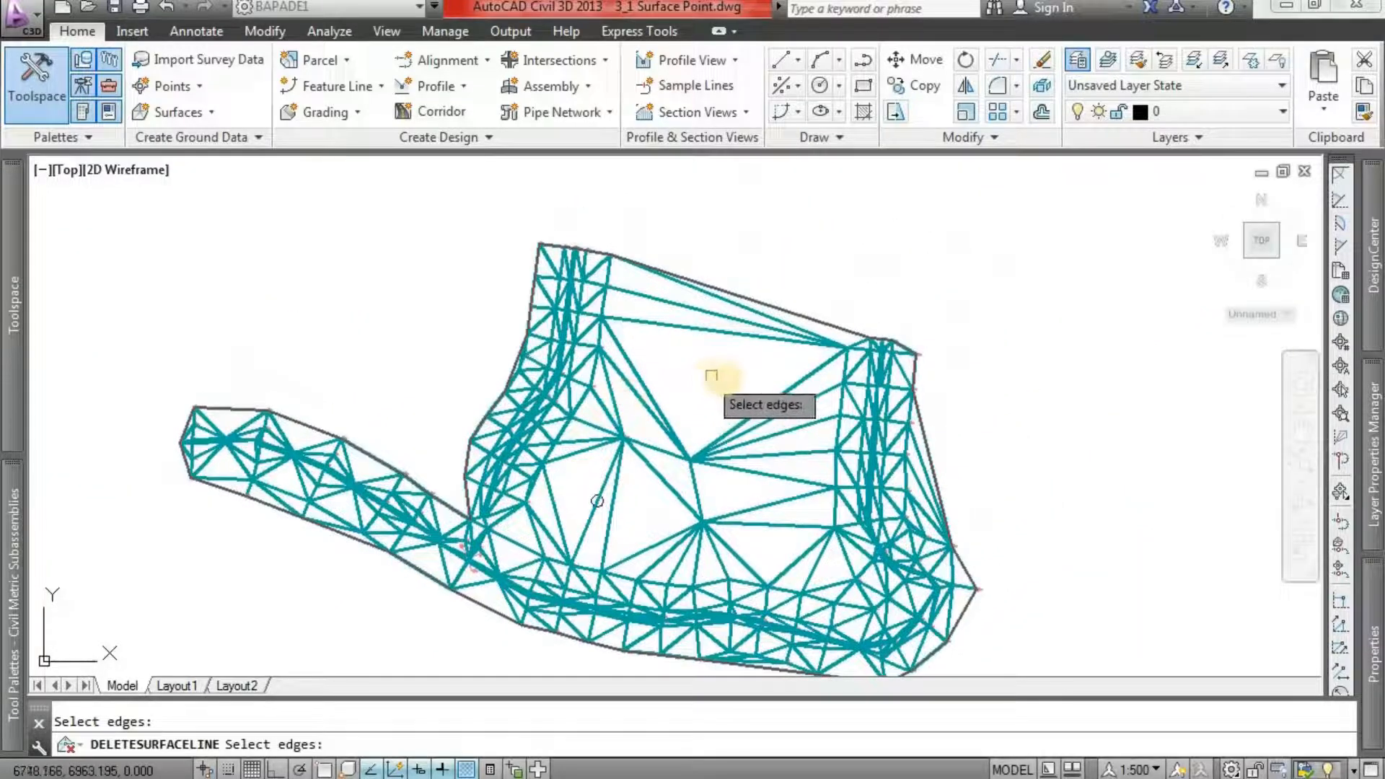
click(808, 461)
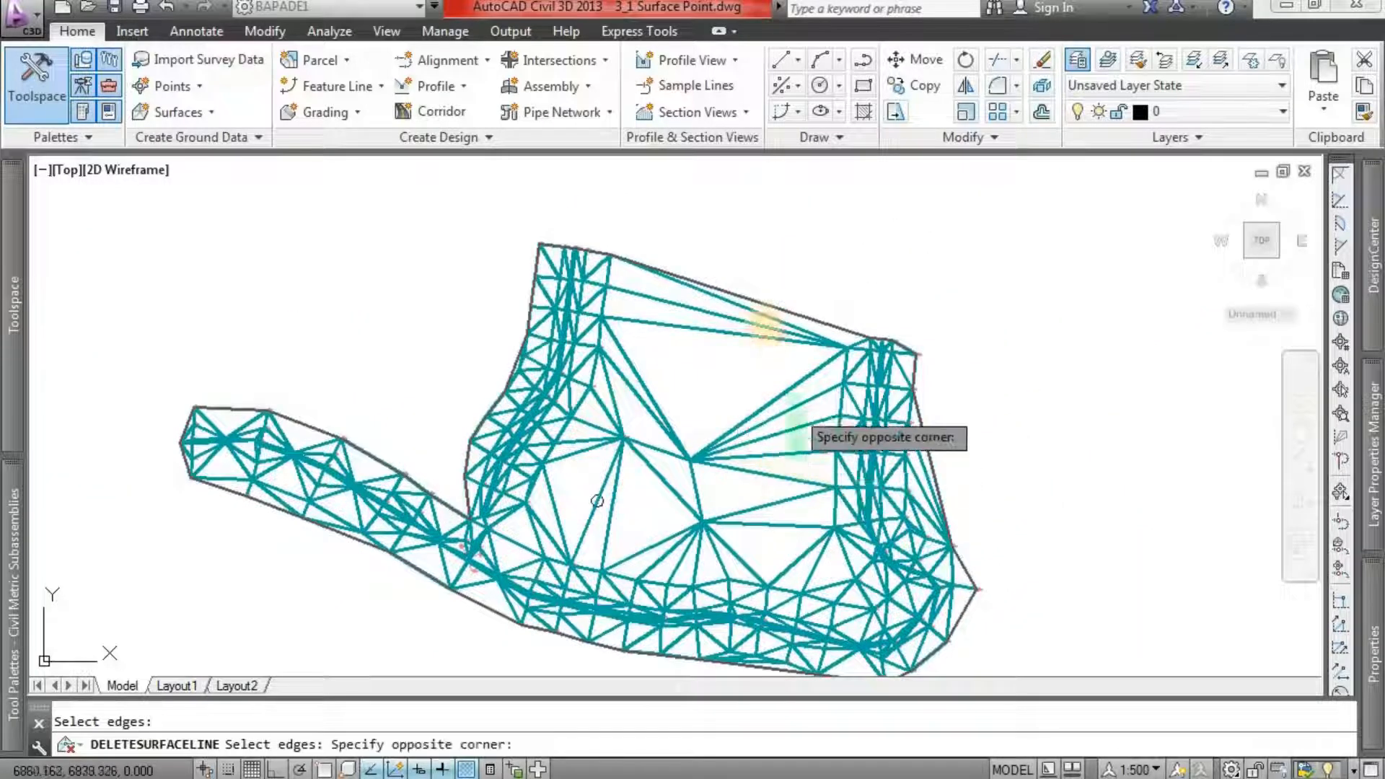
click(754, 293)
key(Return)
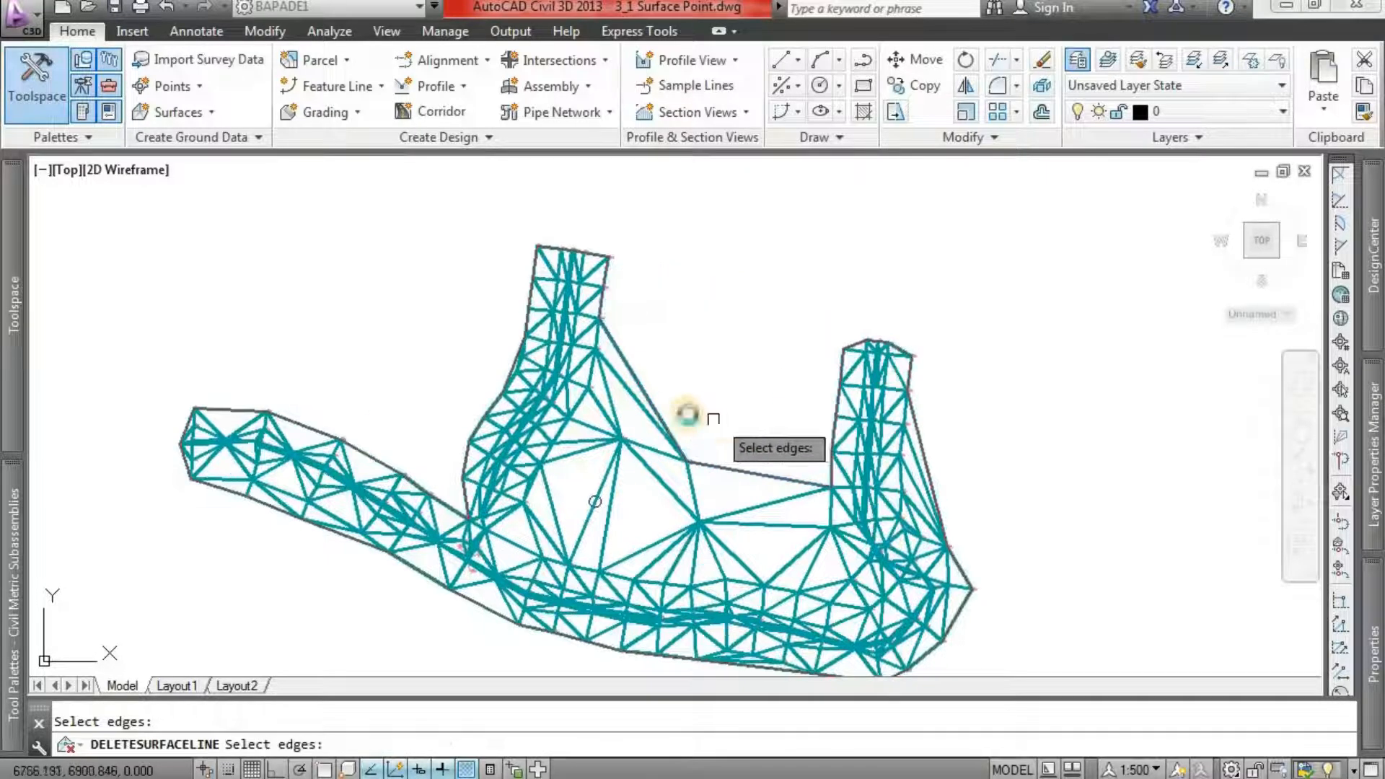
- Delete the long TIN lines of the EG surface beside the northern arm's east side, where it meets the main body
scroll(697, 411, up, 3)
click(689, 416)
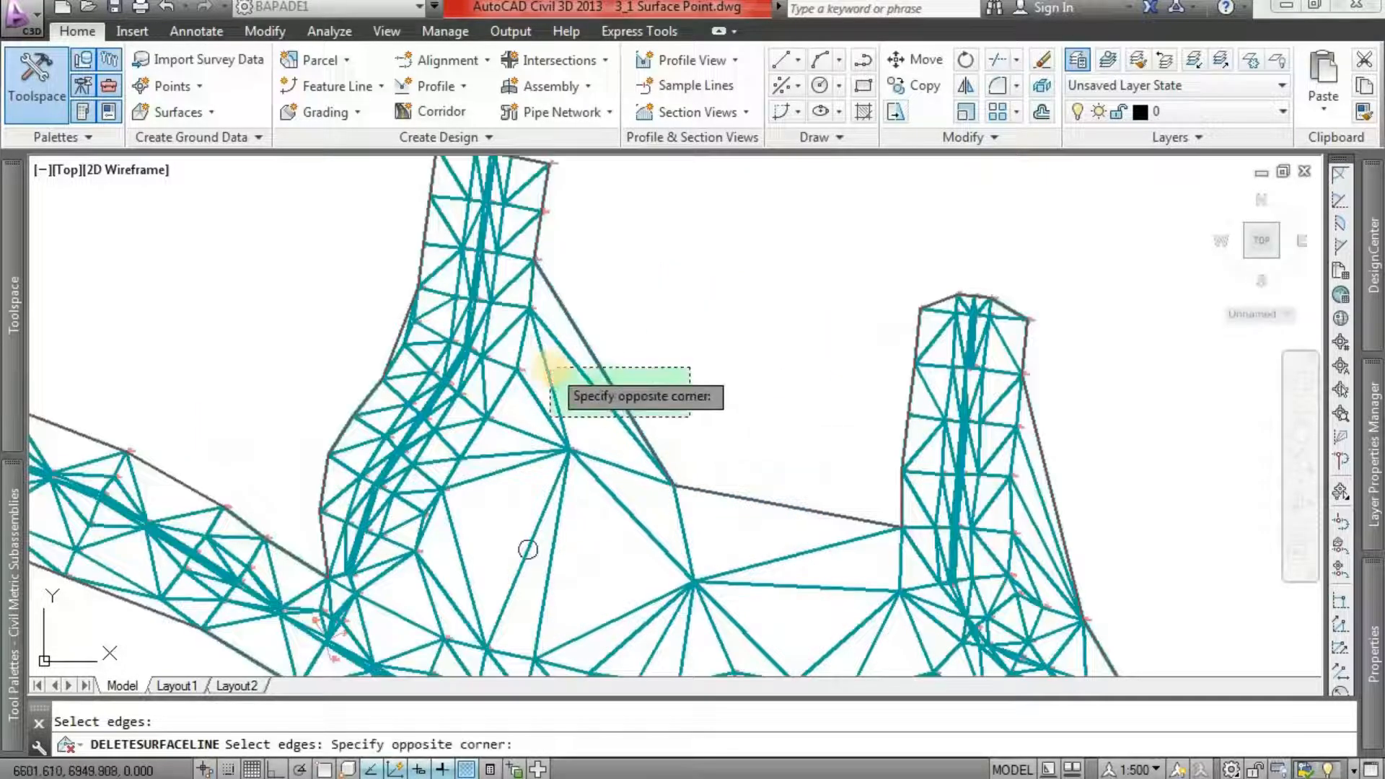
click(550, 367)
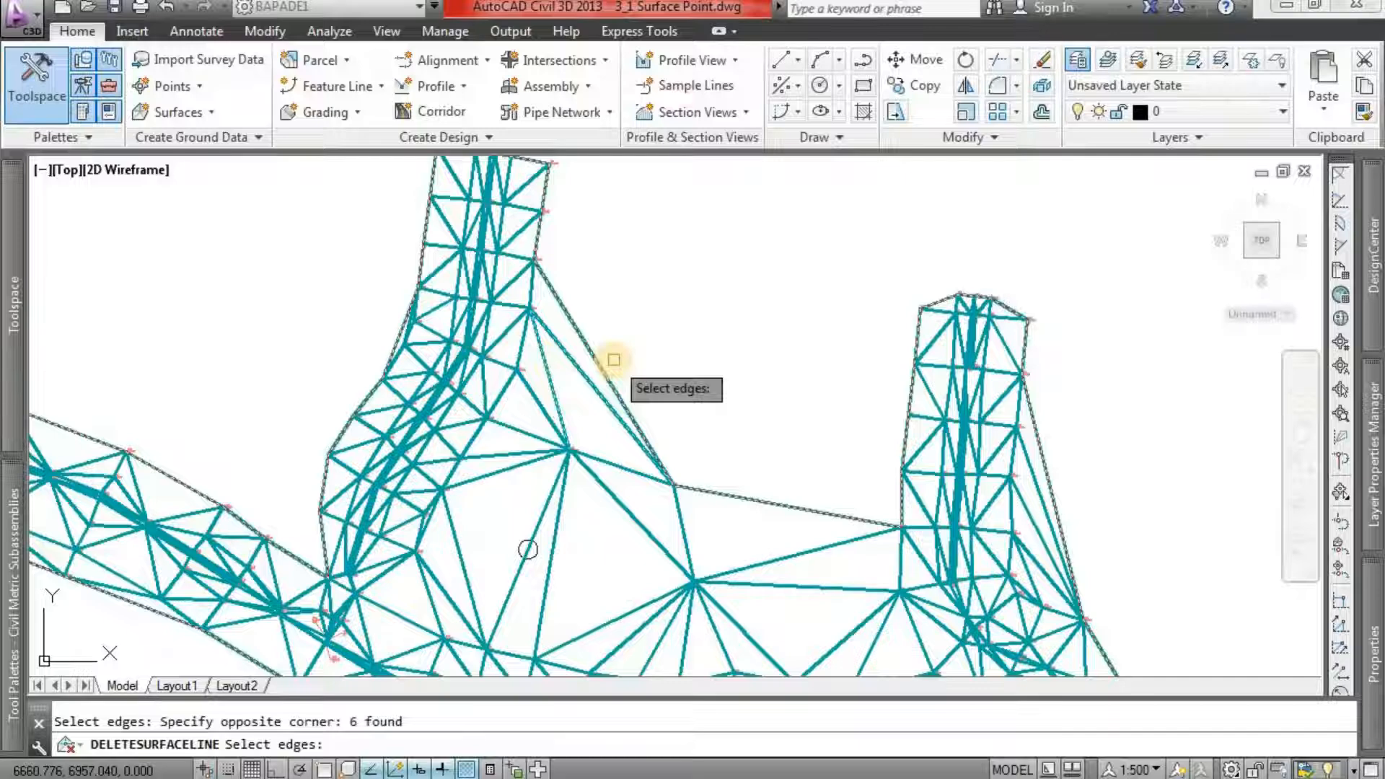
key(Return)
scroll(620, 368, down, 3)
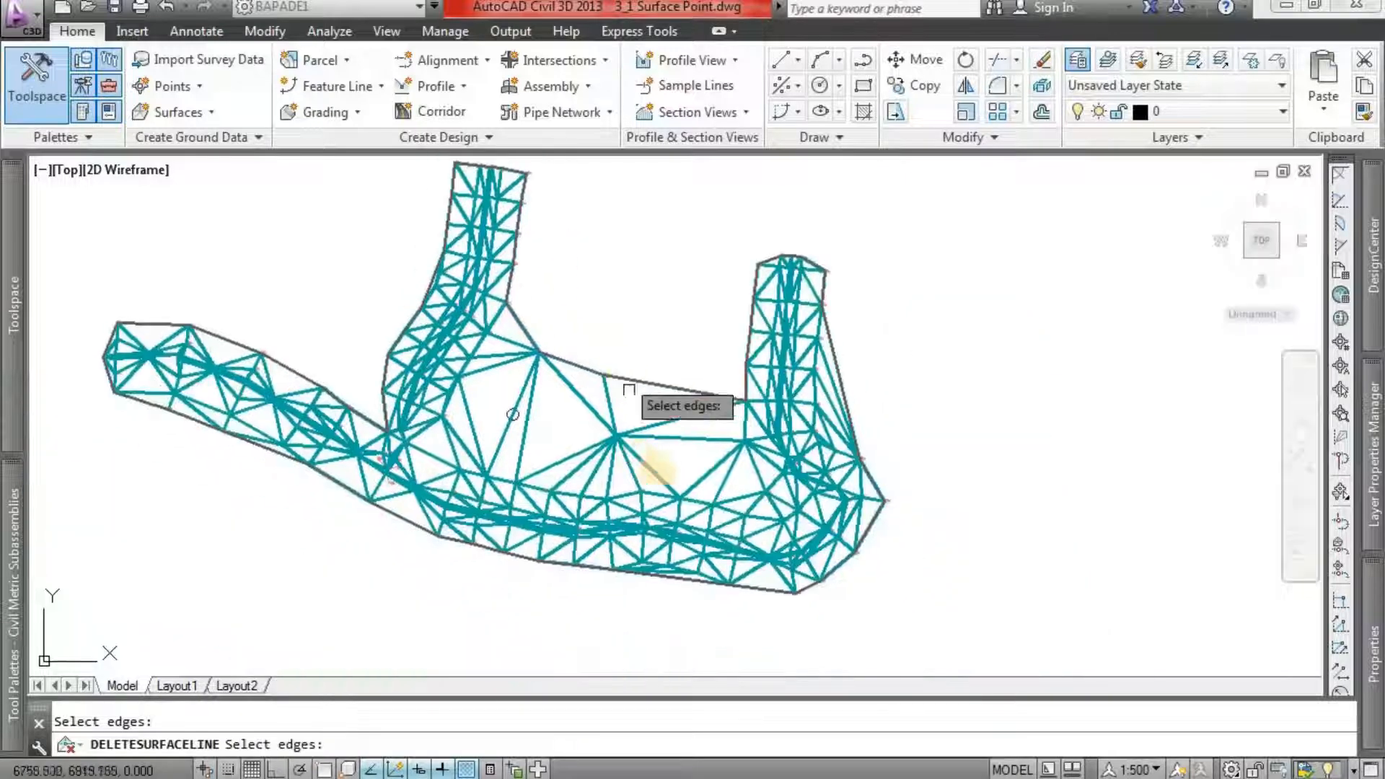
- Delete the thin sliver TIN lines along the southern border of the EG surface and end the line deletion
scroll(609, 537, up, 5)
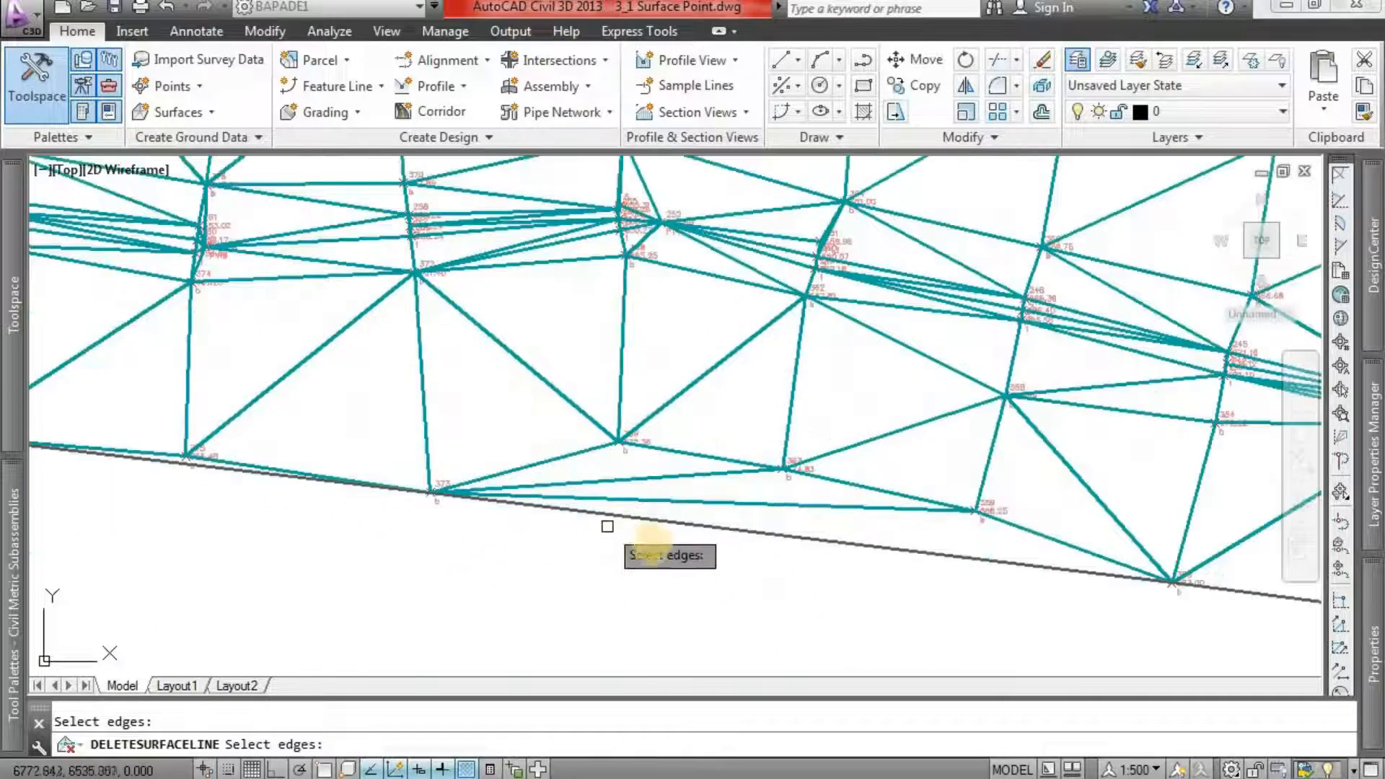
click(615, 475)
click(614, 550)
key(Return)
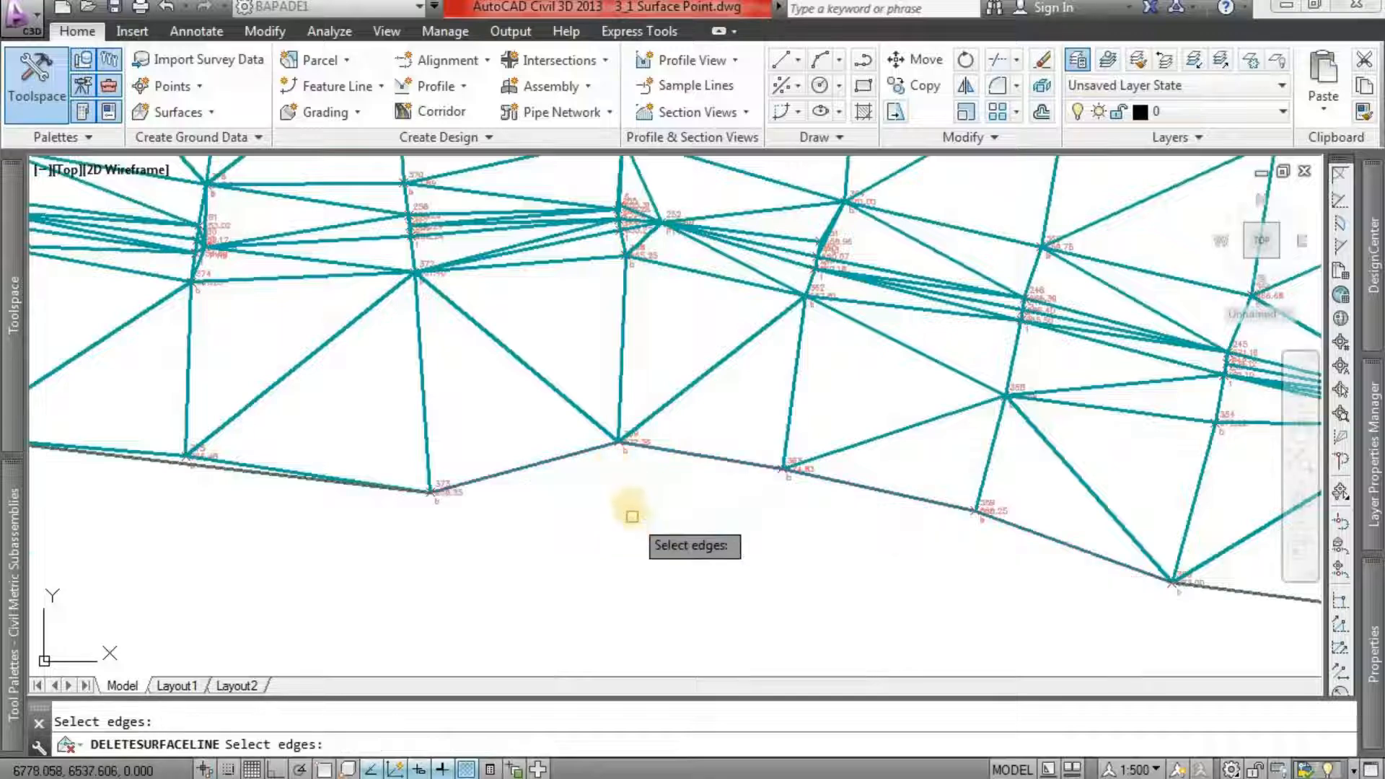
scroll(631, 500, down, 5)
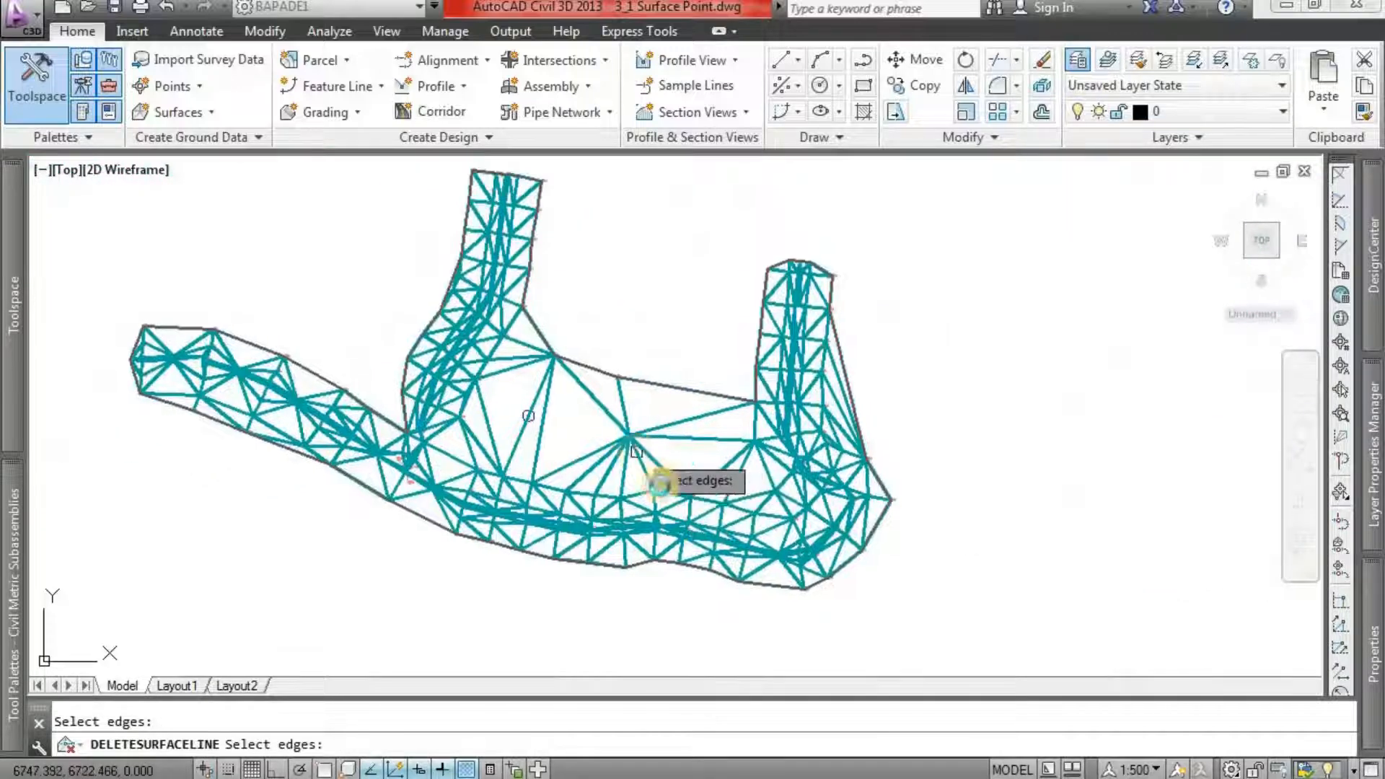
middle_drag(657, 485, 701, 483)
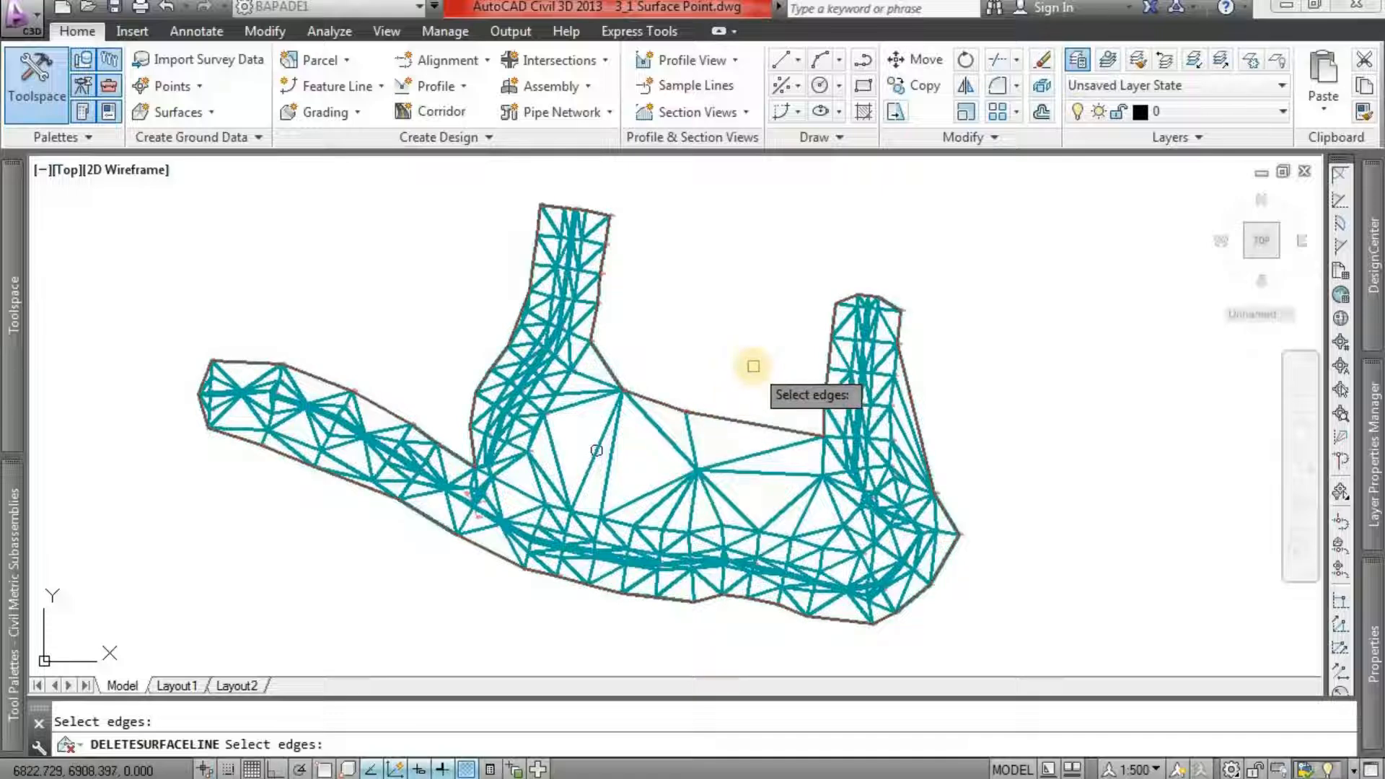
key(Return)
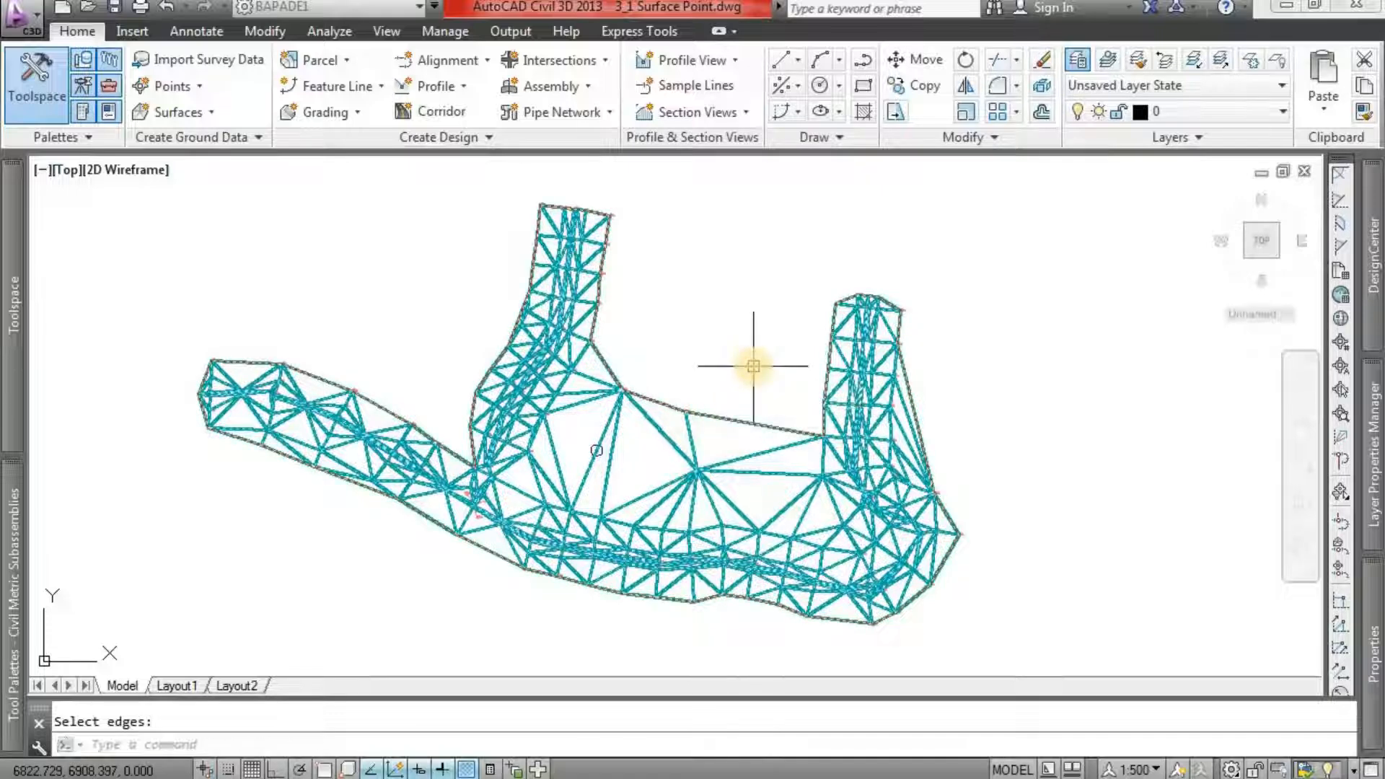
key(Escape)
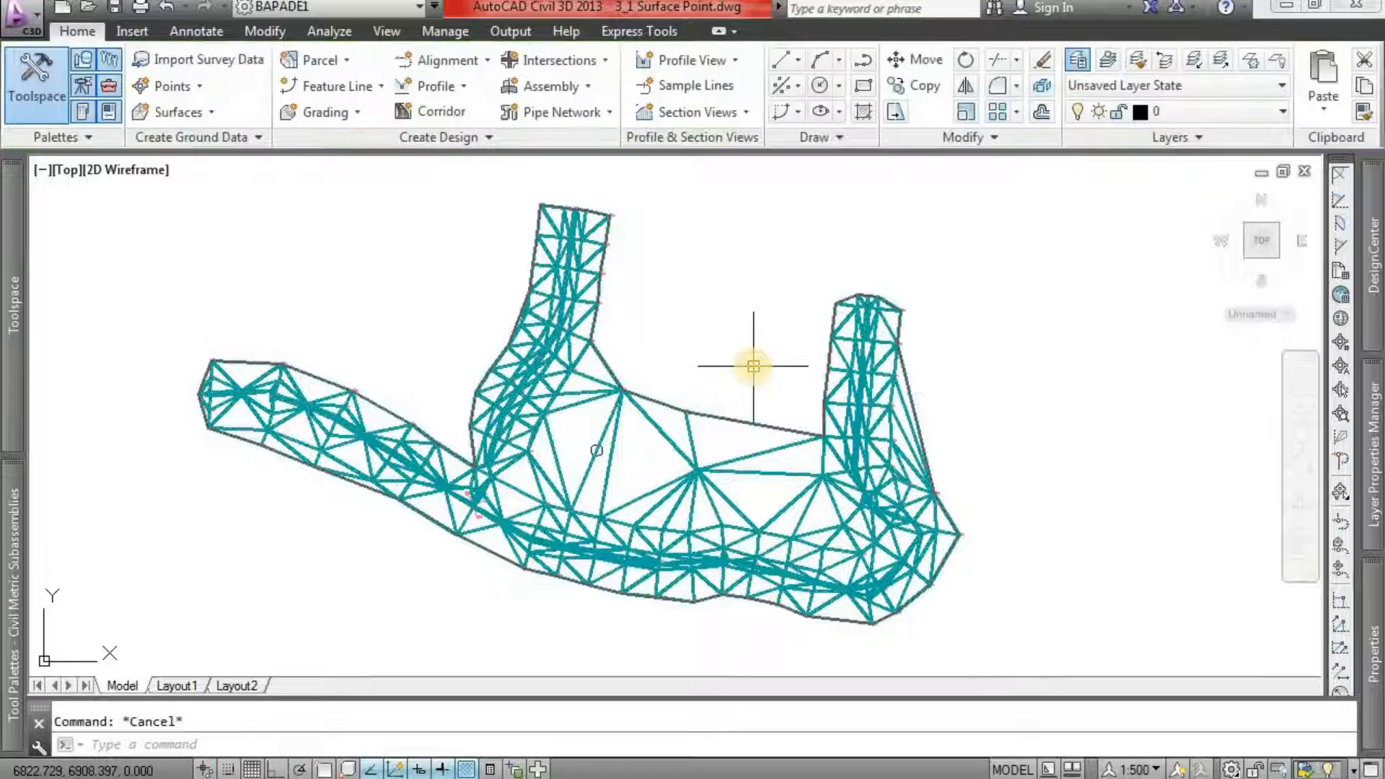
- Add a surface point to EG at the centre of the drawn circle, accepting the suggested elevation
scroll(590, 432, up, 4)
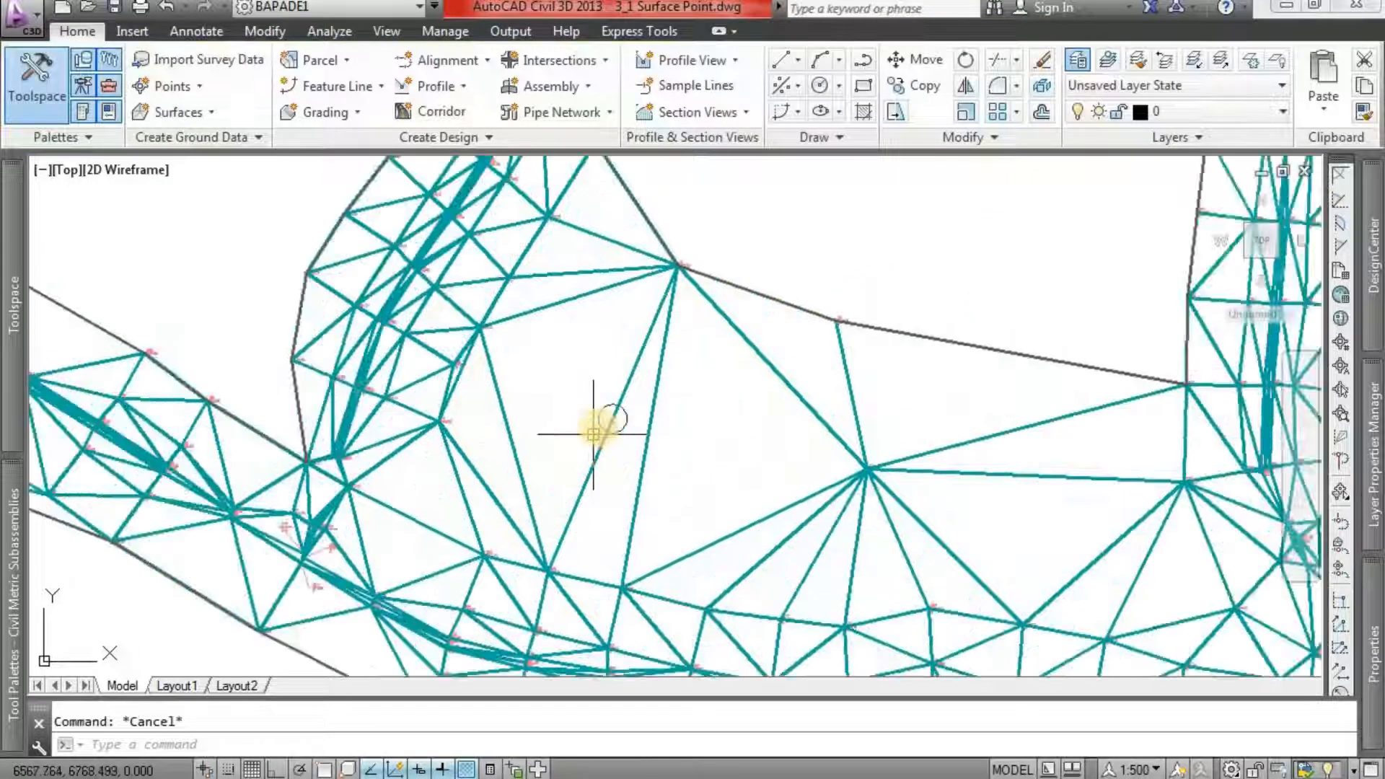
mouse_move(613, 408)
middle_down()
mouse_move(625, 486)
mouse_move(642, 459)
middle_up()
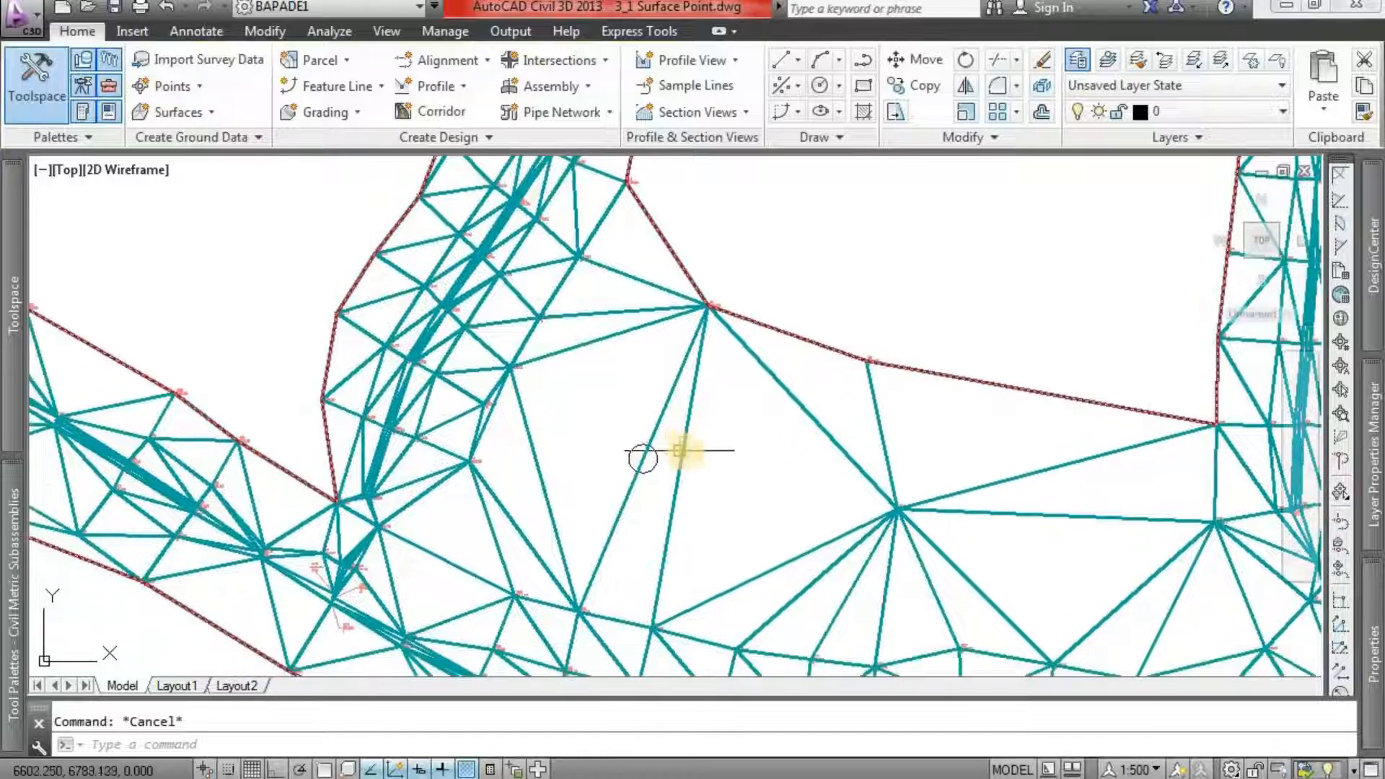
click(689, 444)
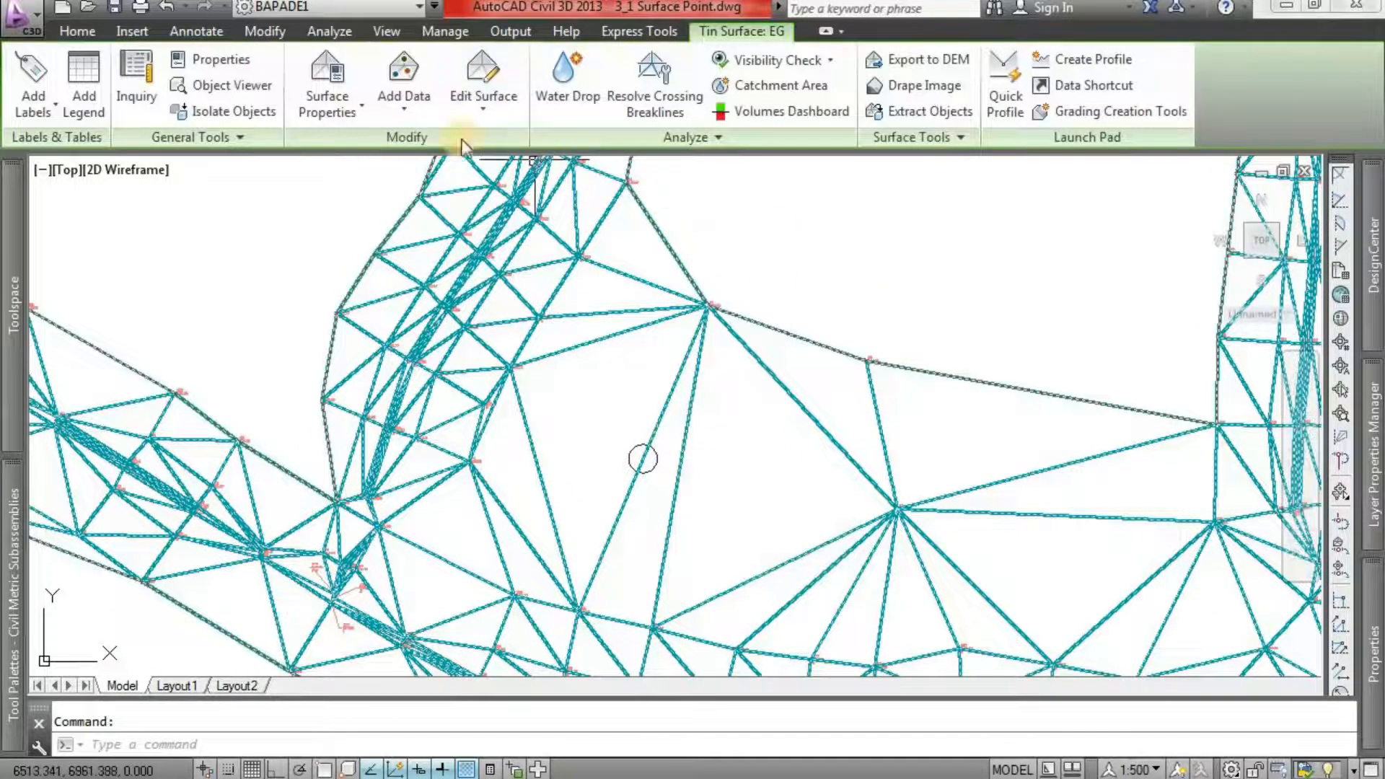
click(480, 108)
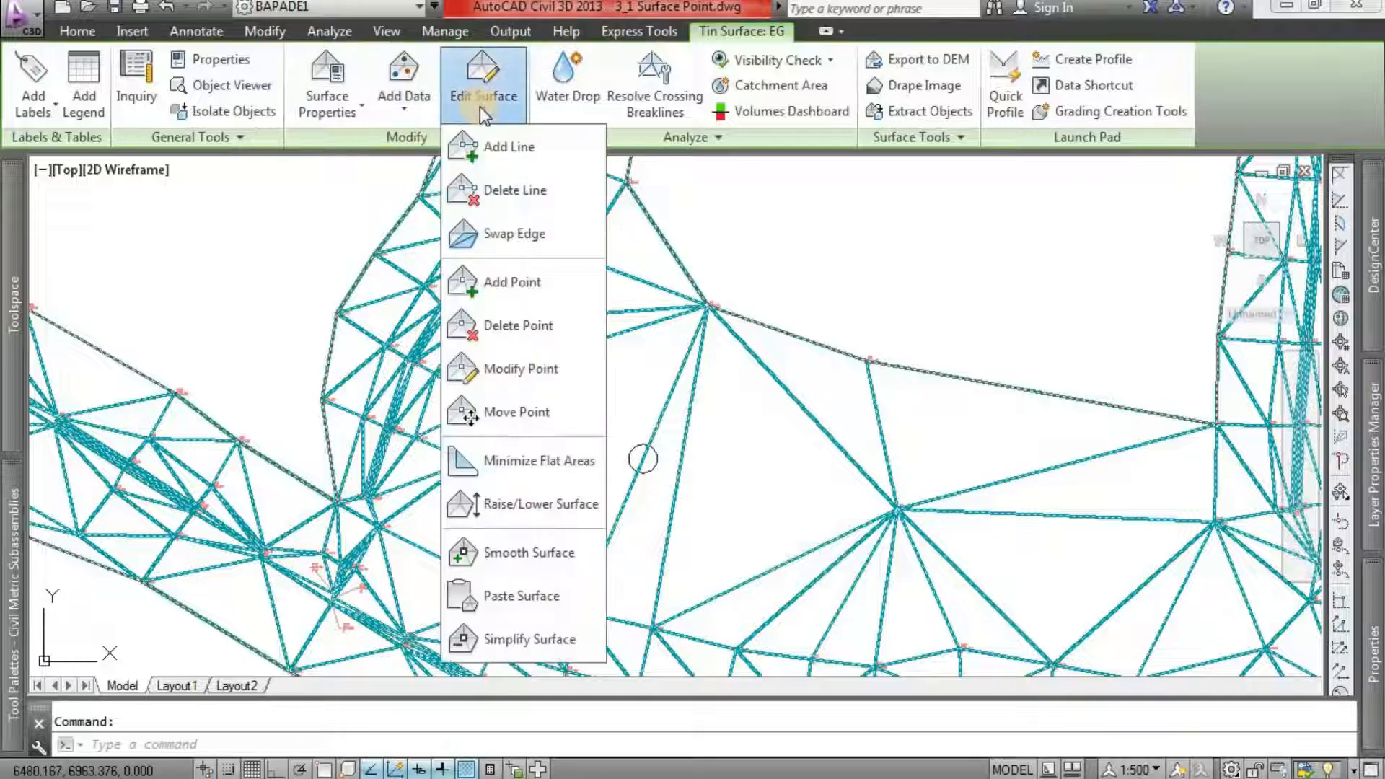
click(553, 286)
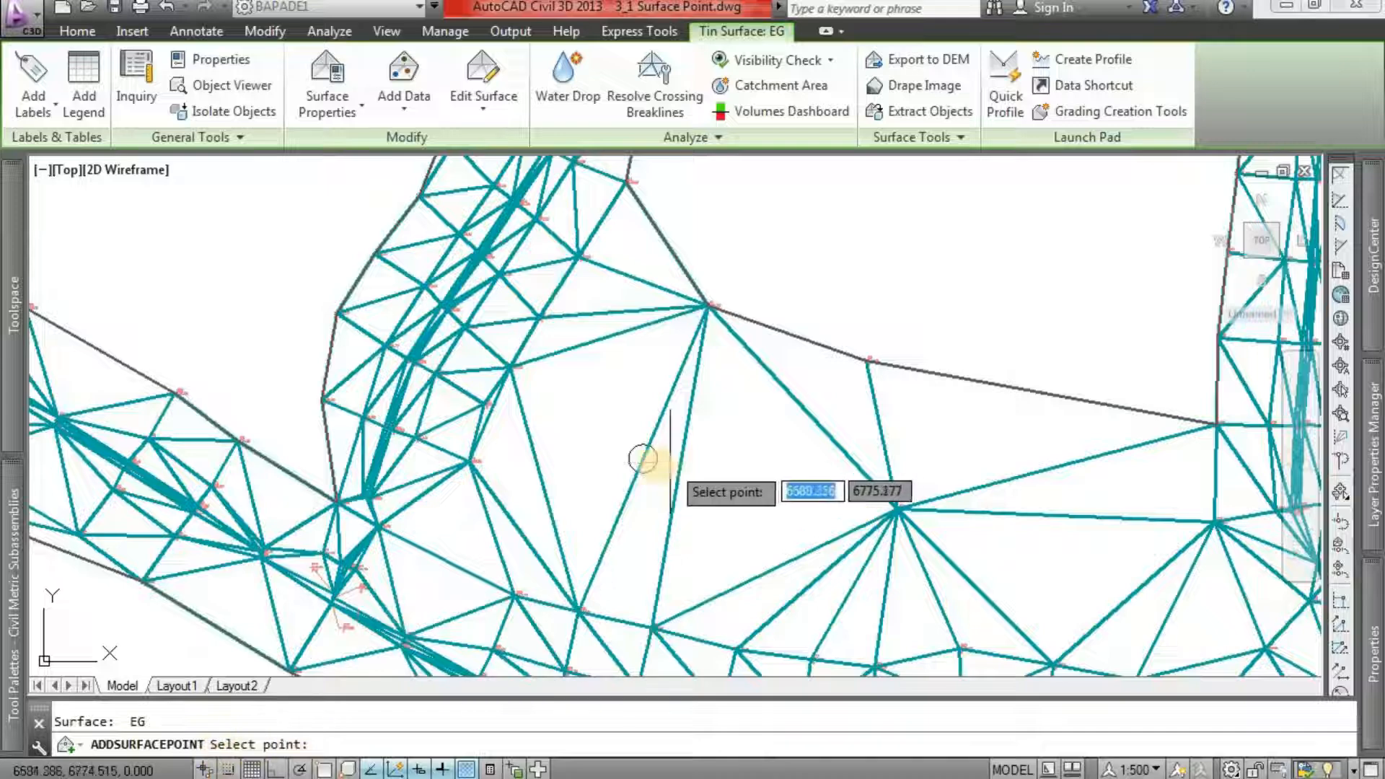
scroll(622, 483, up, 5)
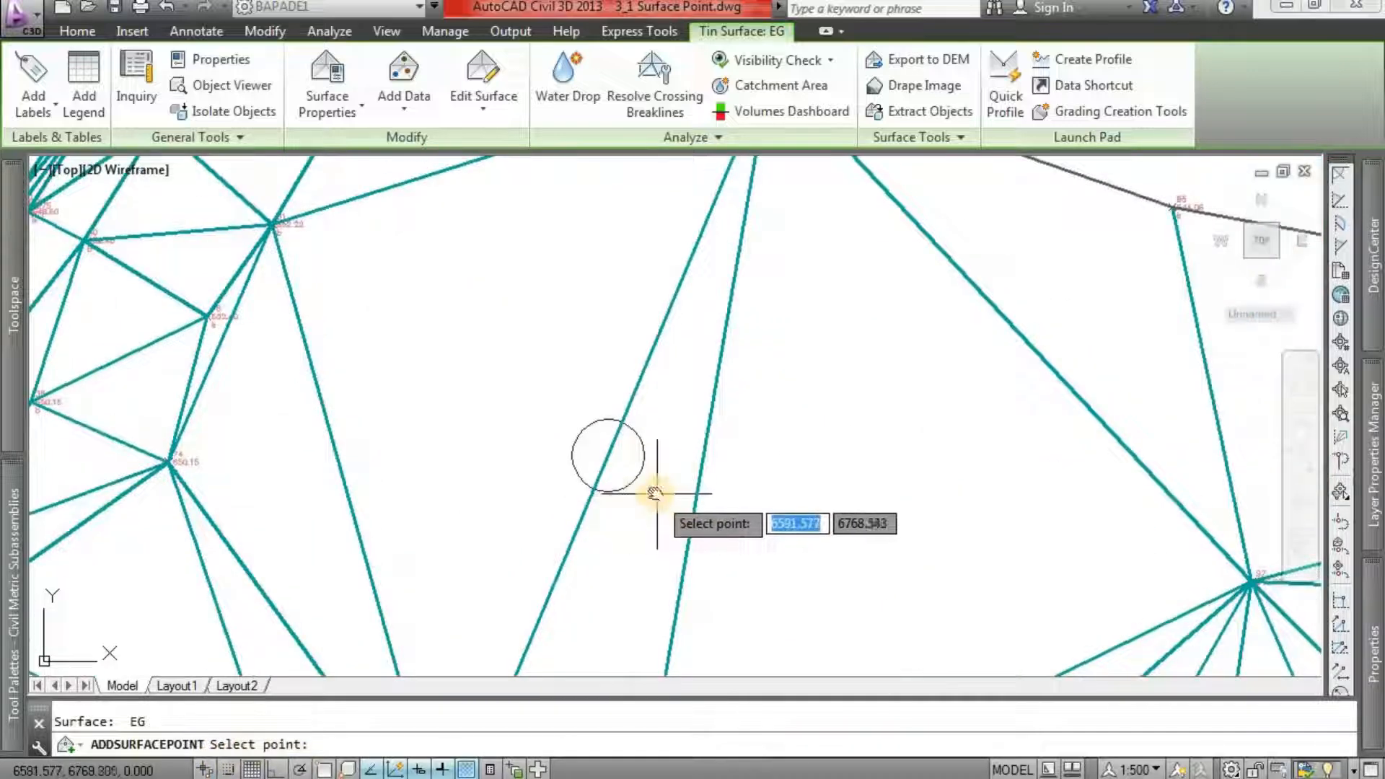
middle_drag(656, 493, 677, 467)
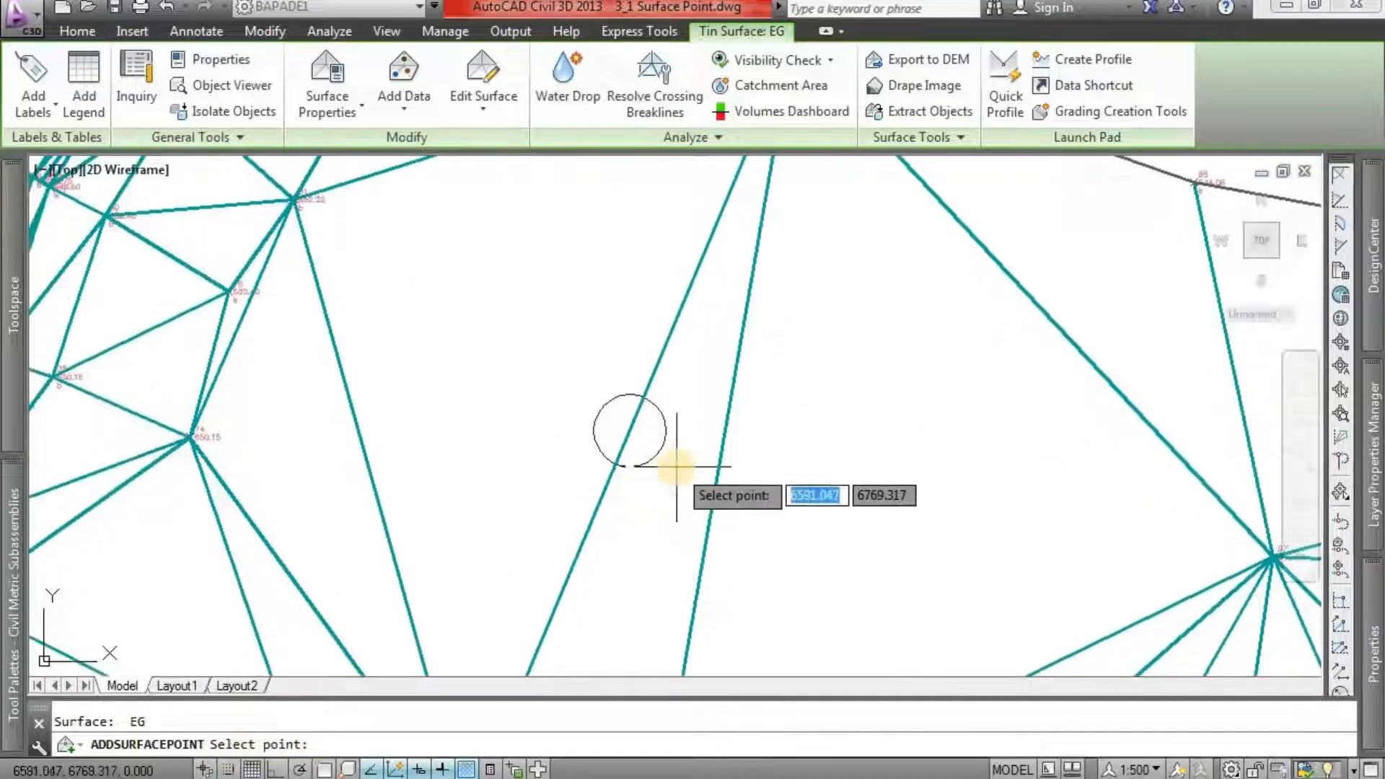
click(635, 430)
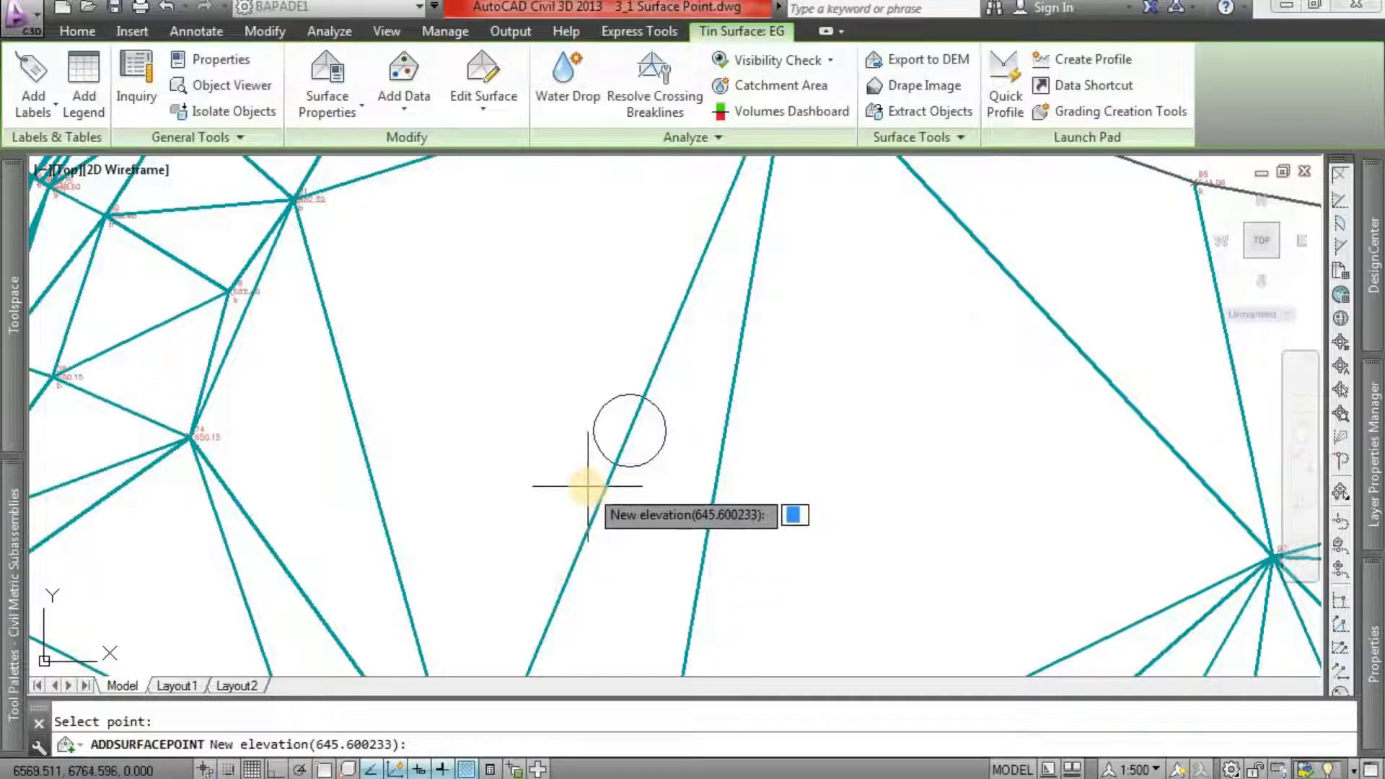
key(Return)
scroll(635, 426, down, 3)
middle_drag(637, 424, 572, 432)
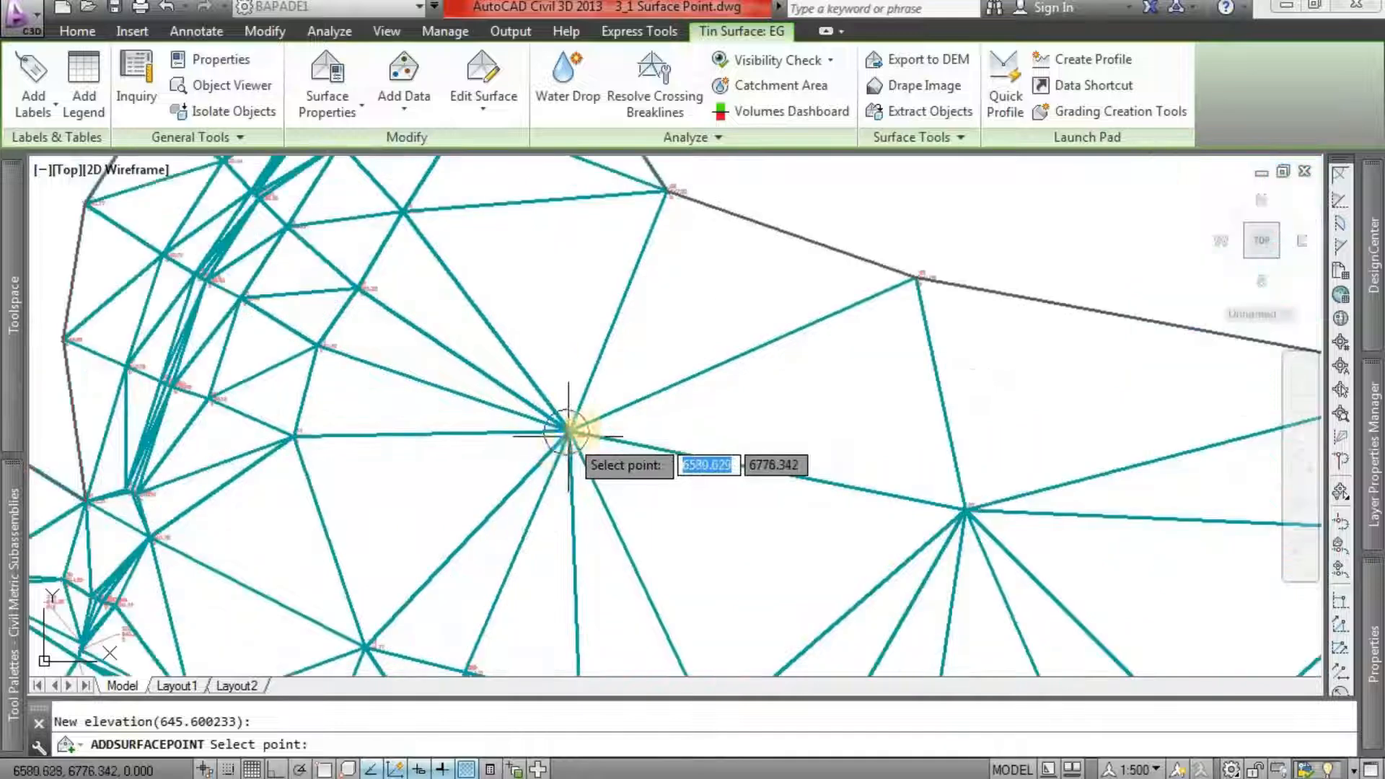
- Add a surface point at elevation 672 midway on the long, nearly horizontal TIN line west of the eastern arm
scroll(685, 458, up, 2)
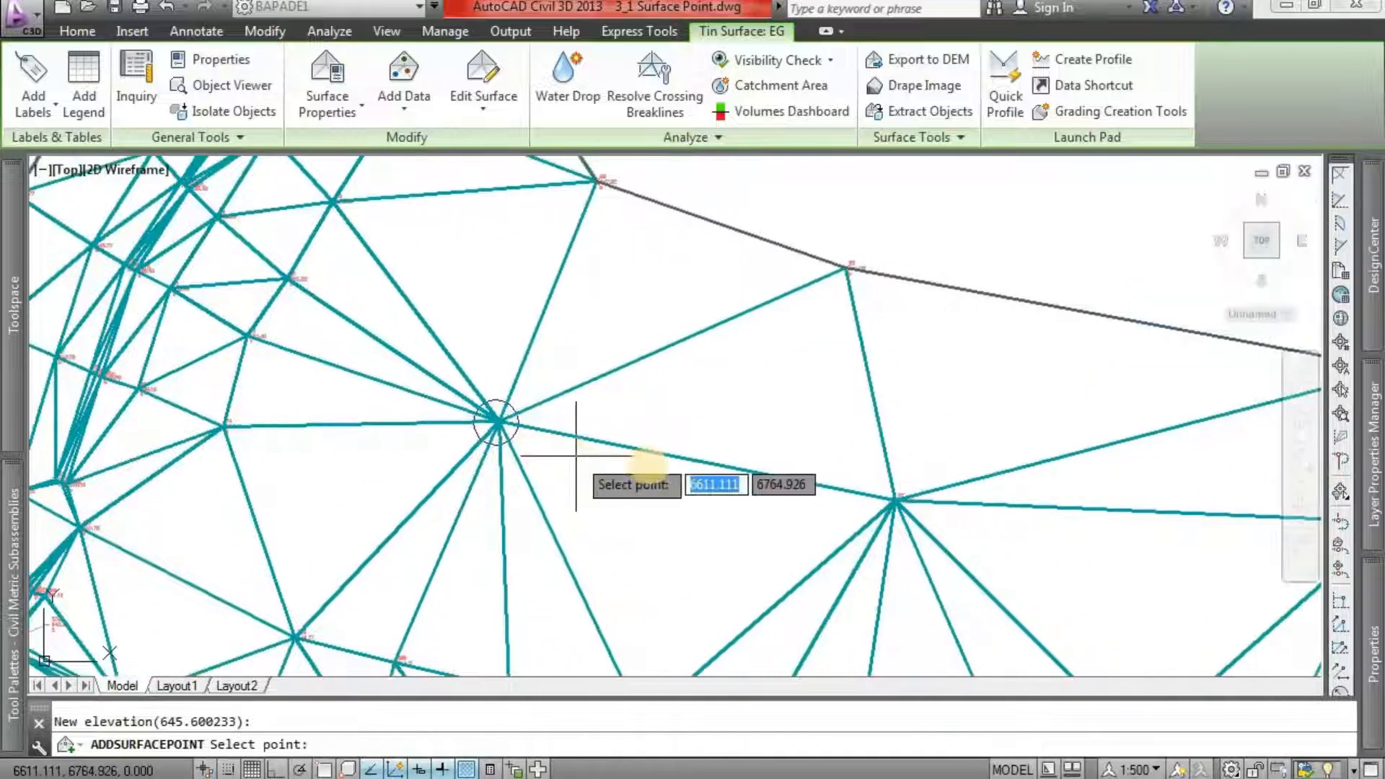
middle_drag(650, 464, 541, 464)
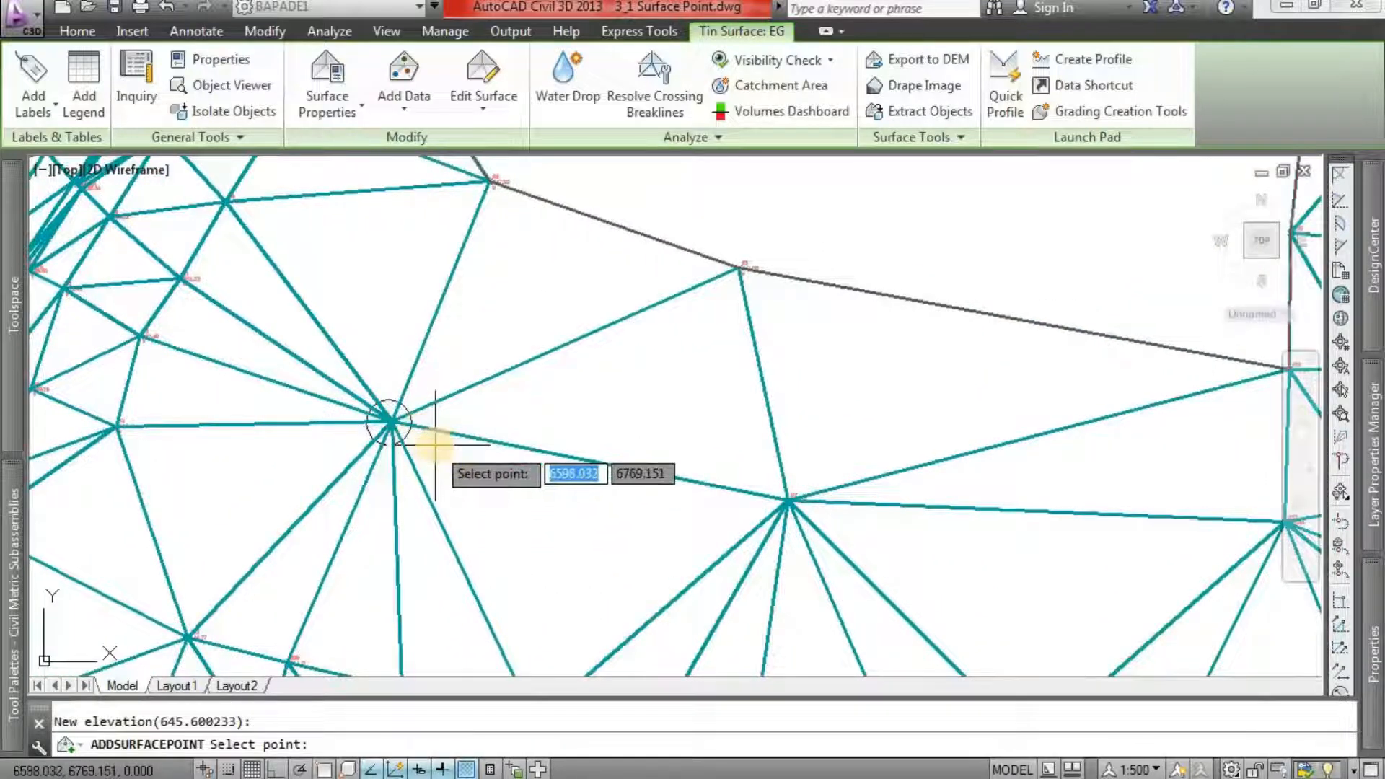
middle_drag(664, 511, 550, 448)
middle_drag(691, 463, 609, 455)
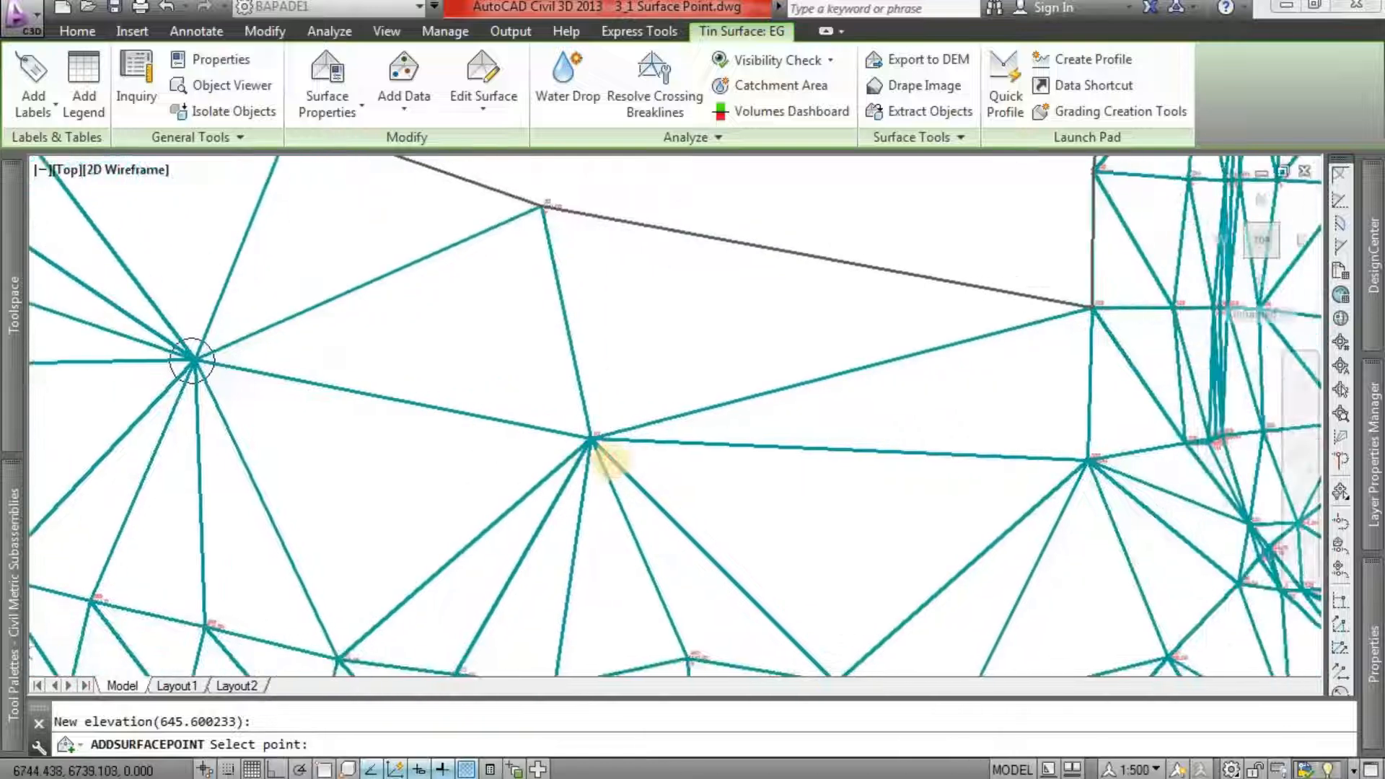
mouse_move(762, 460)
middle_down()
mouse_move(619, 409)
mouse_move(671, 505)
middle_up()
scroll(677, 411, up, 3)
scroll(682, 414, down, 1)
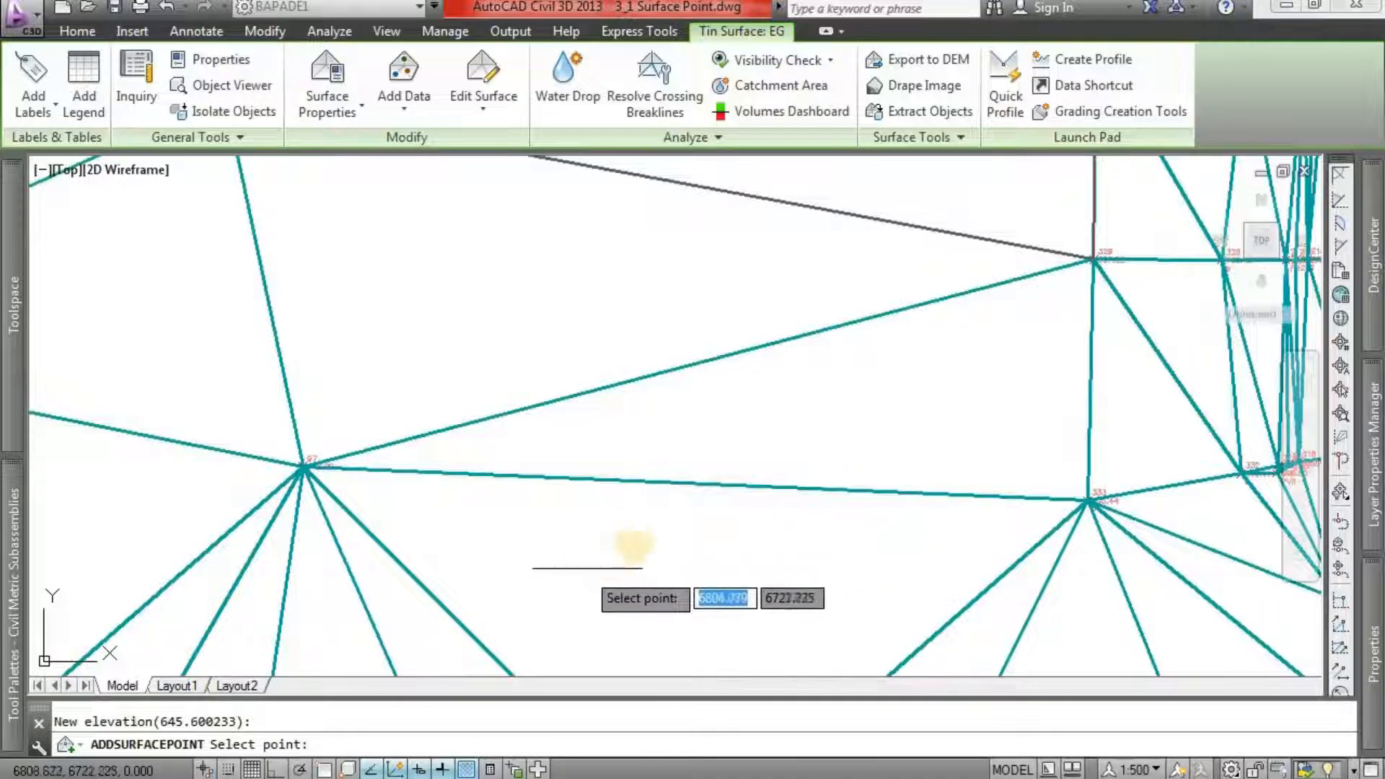
click(683, 479)
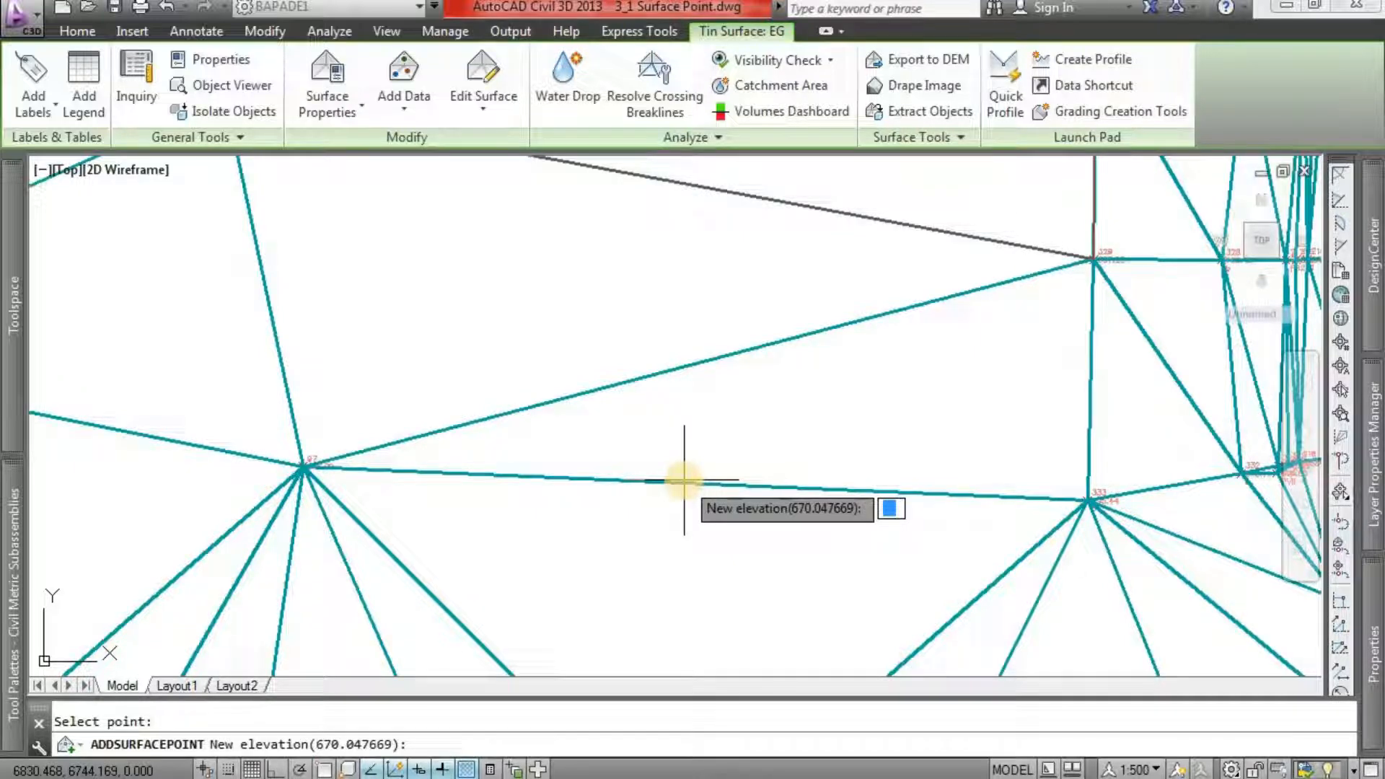
text(672)
key(Return)
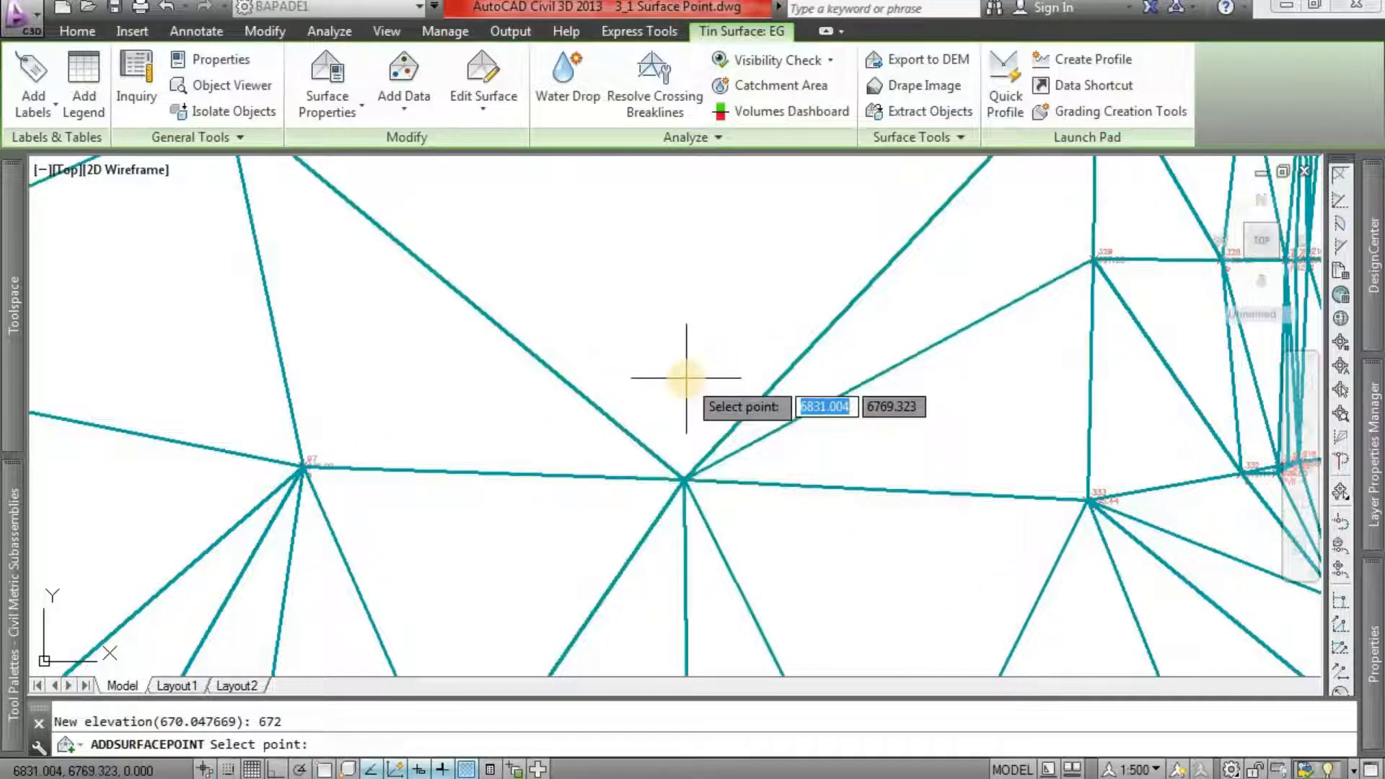
scroll(686, 377, down, 5)
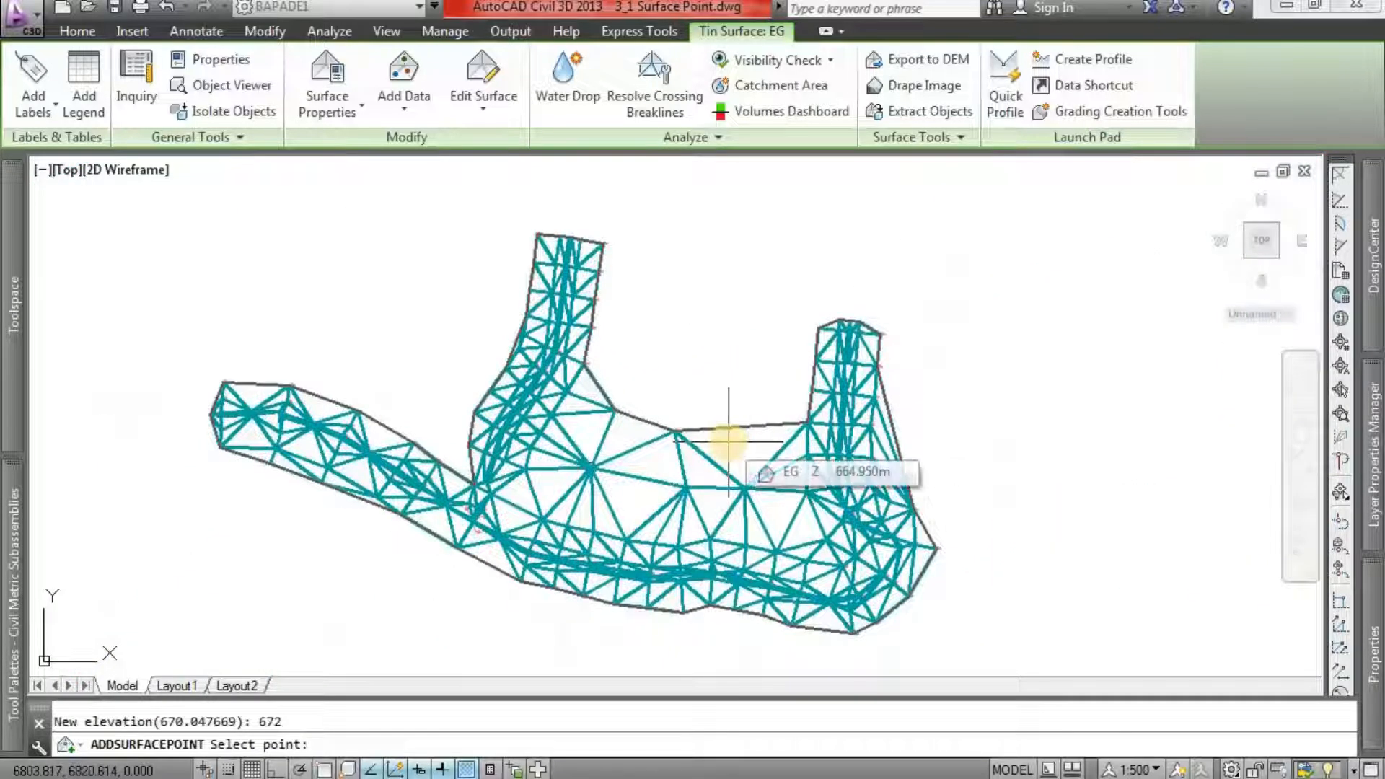
key(Return)
key(Escape)
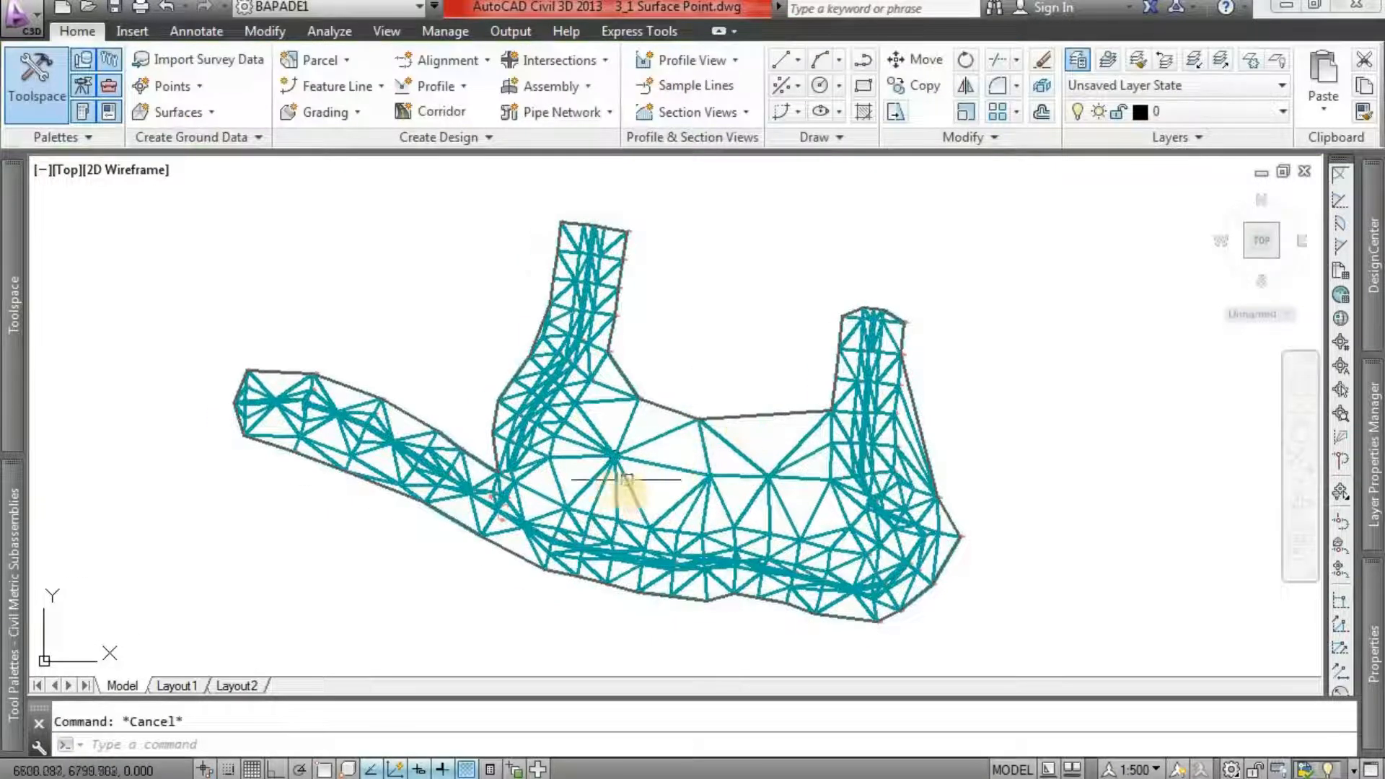
- Collapse the Surface Styles folder and the Surface collection in the drawing's settings tree
scroll(628, 495, up, 2)
middle_drag(667, 495, 742, 517)
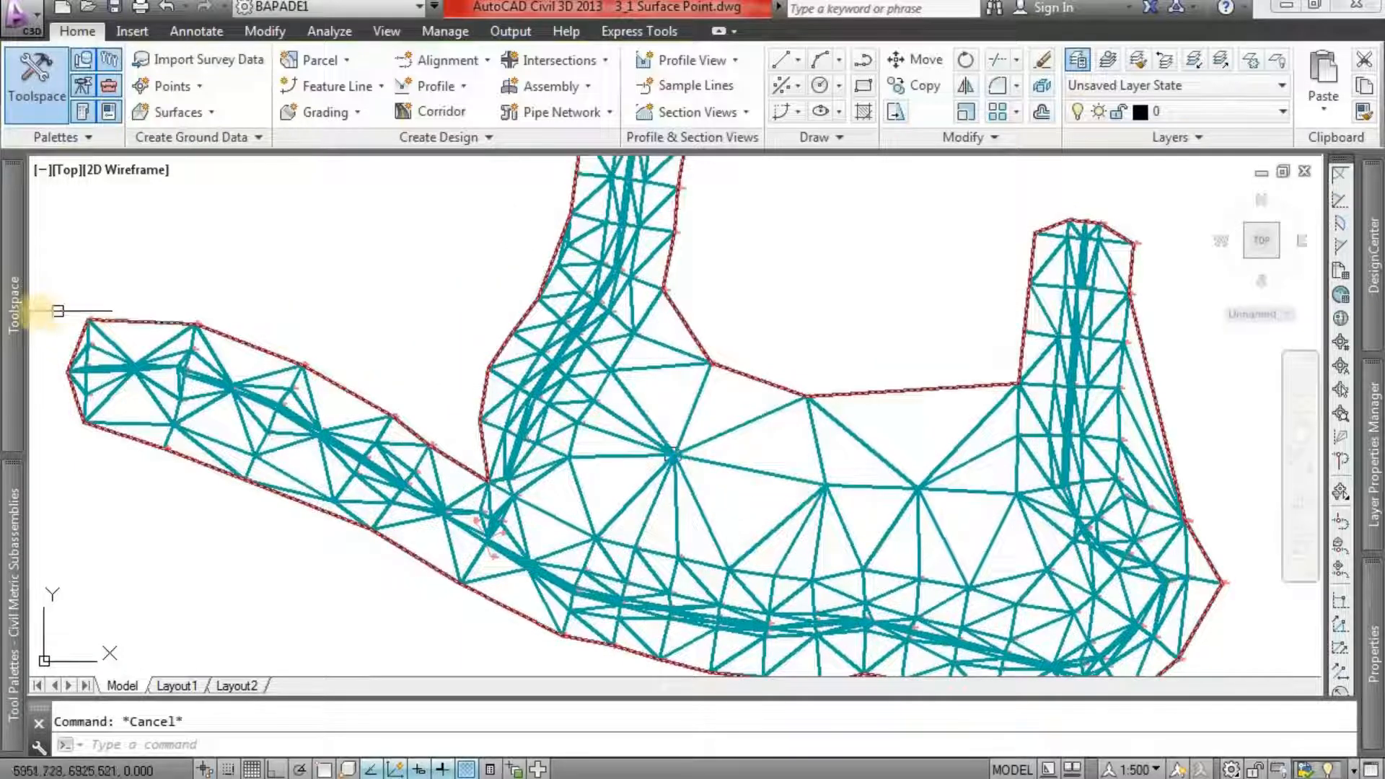
mouse_move(14, 313)
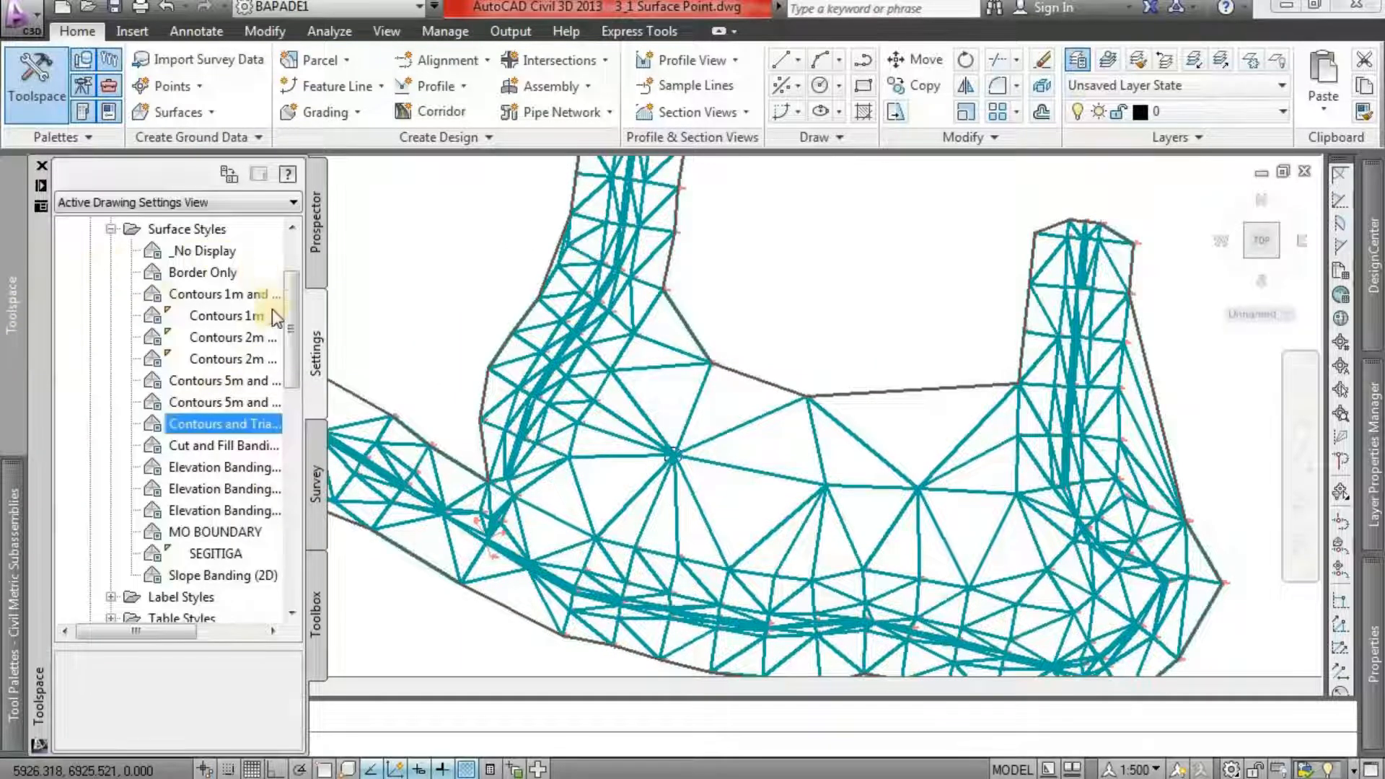
scroll(292, 271, up, 3)
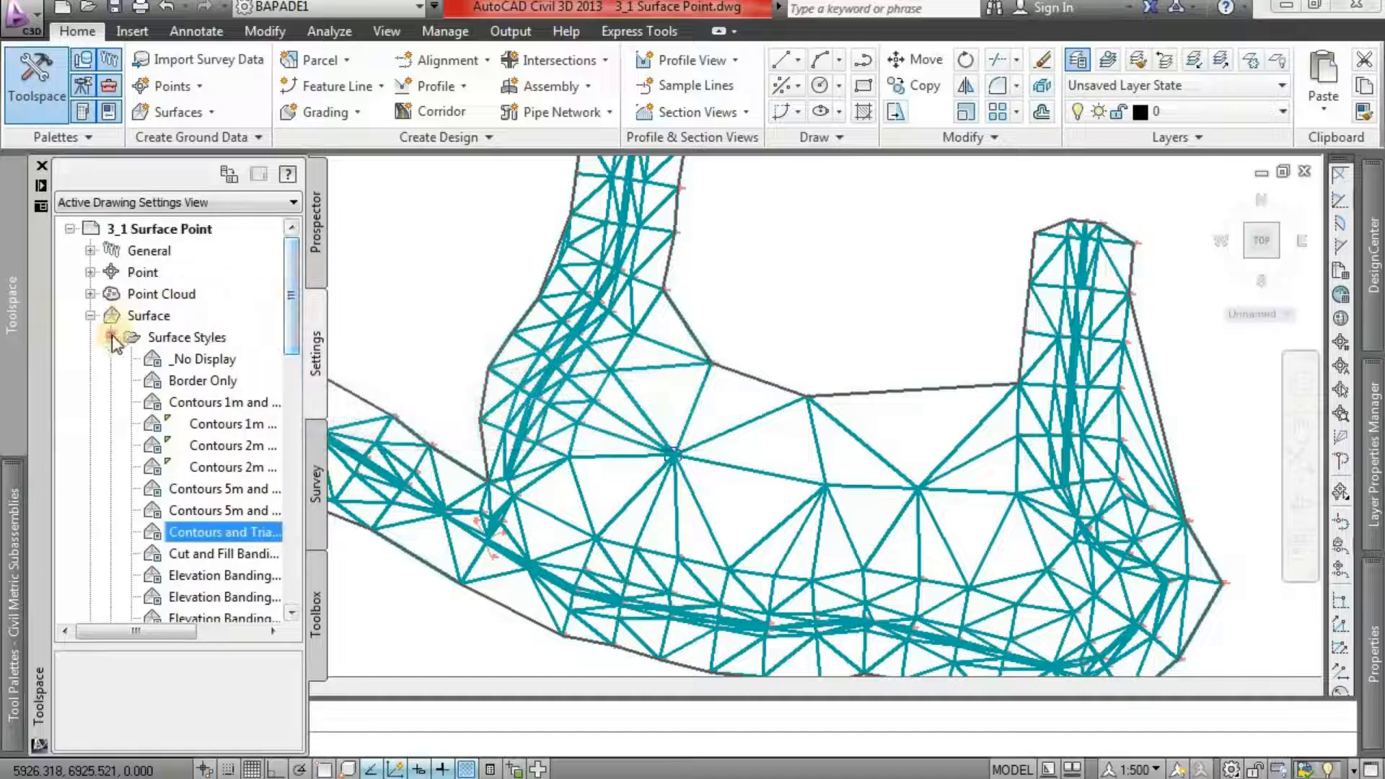
click(111, 336)
click(89, 317)
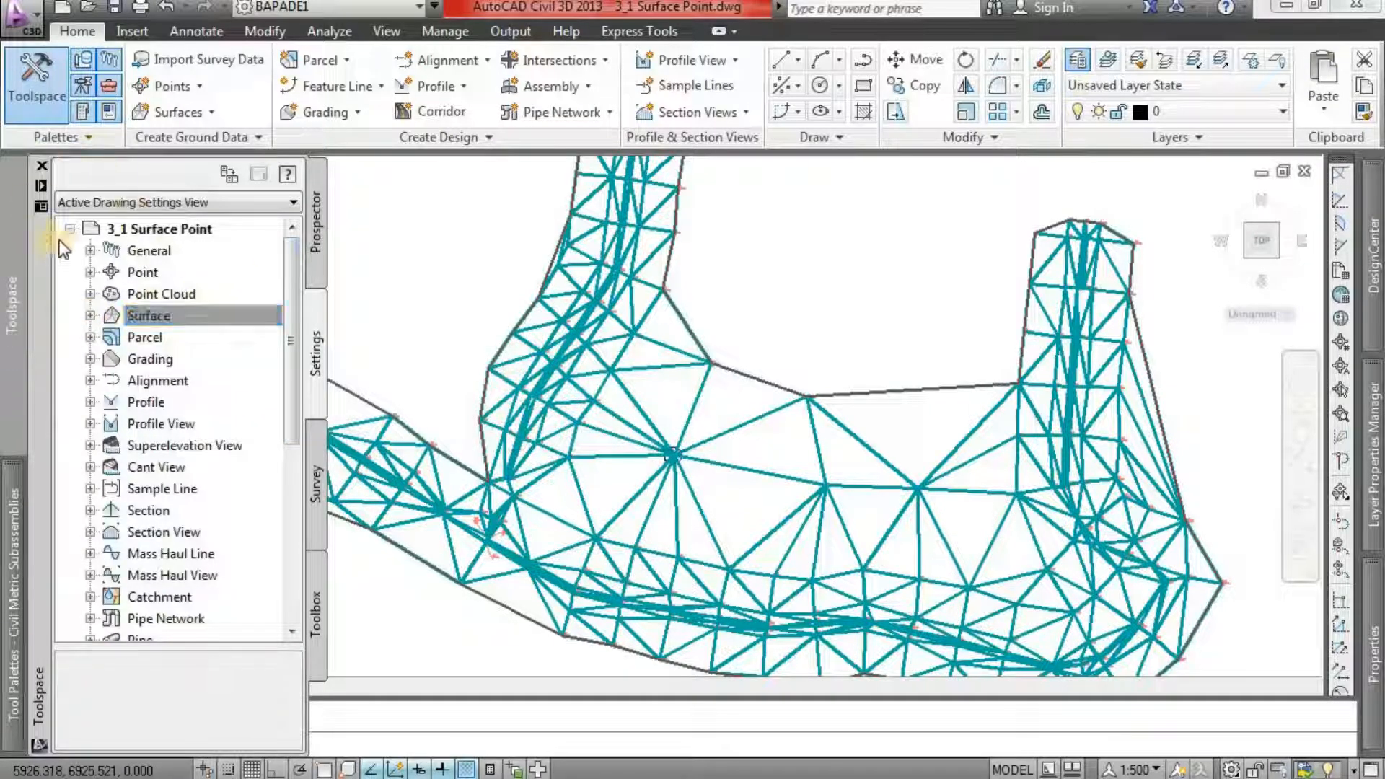
- Expand the drawing's surfaces down to the EG surface's definition and list its edits
click(316, 229)
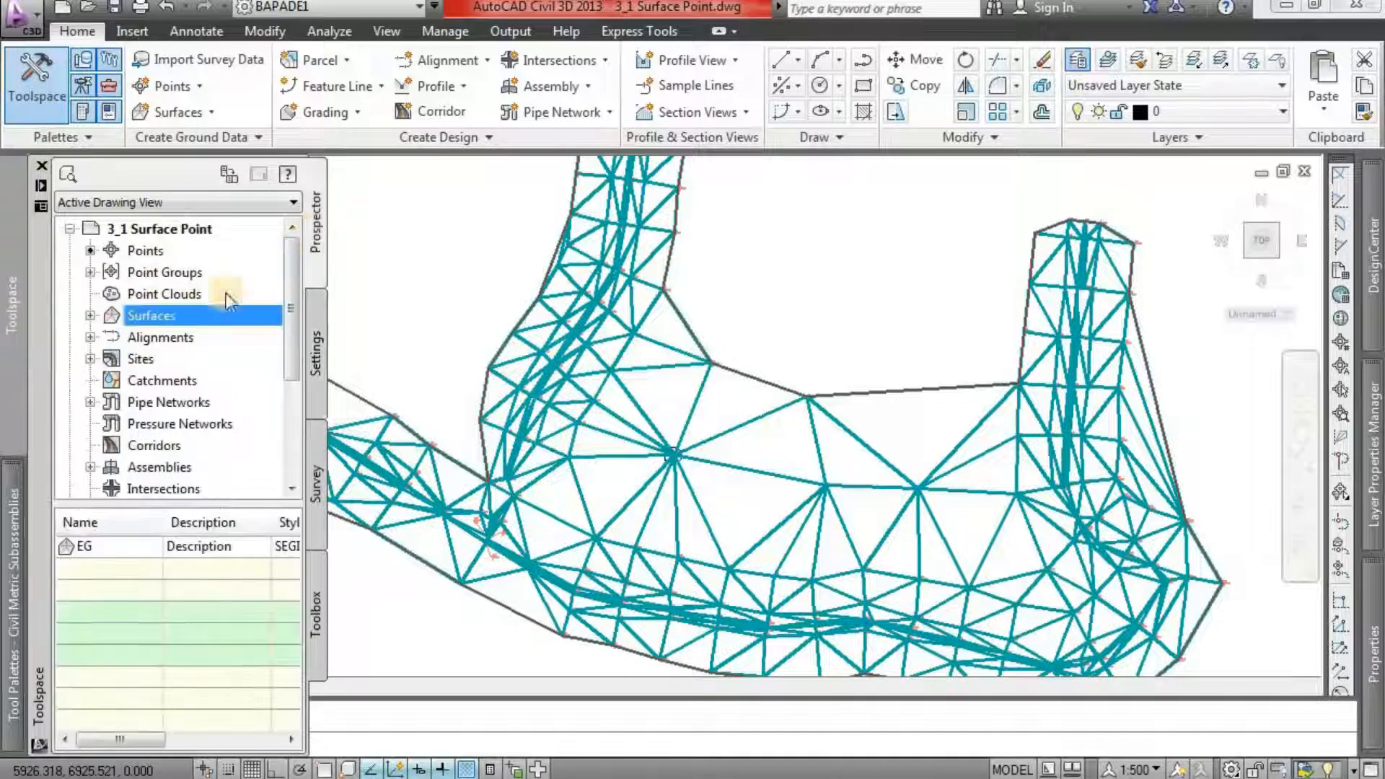
click(89, 315)
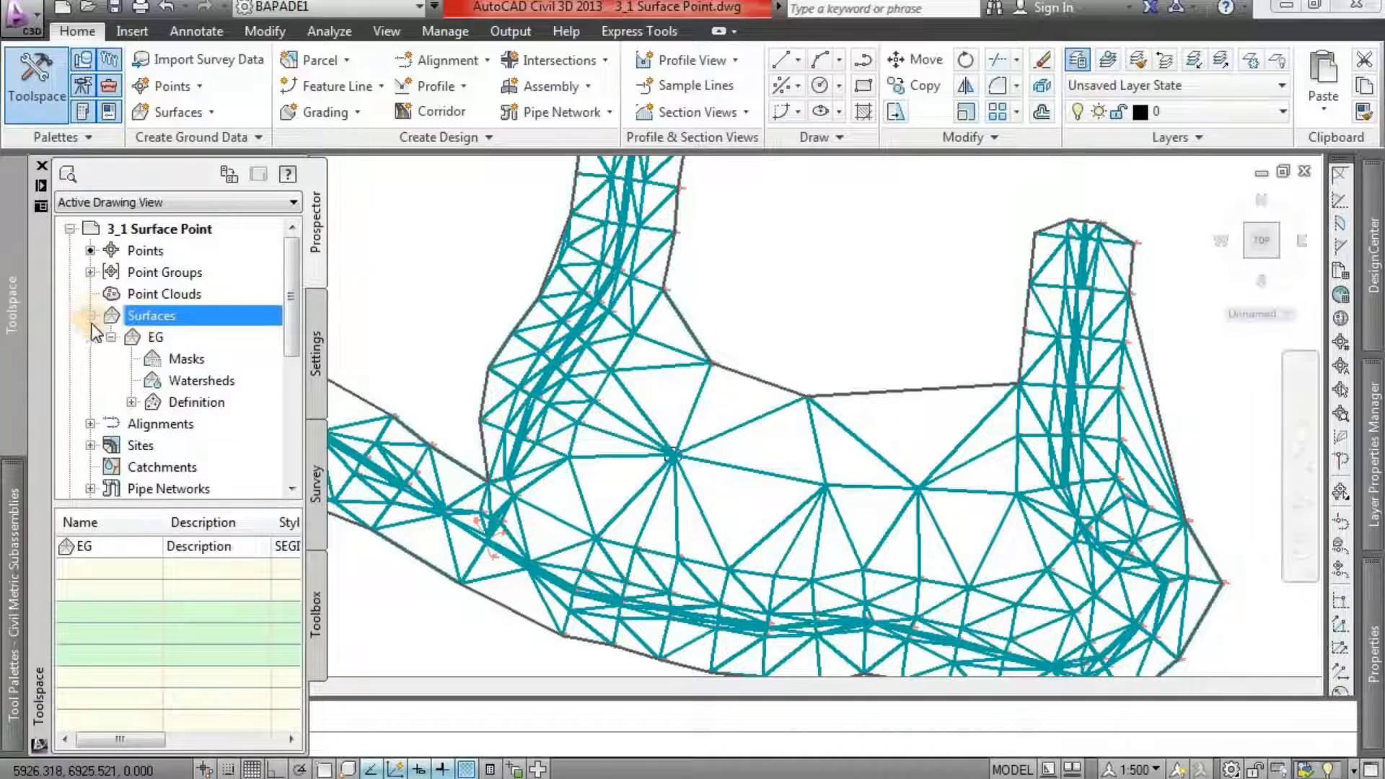
click(158, 337)
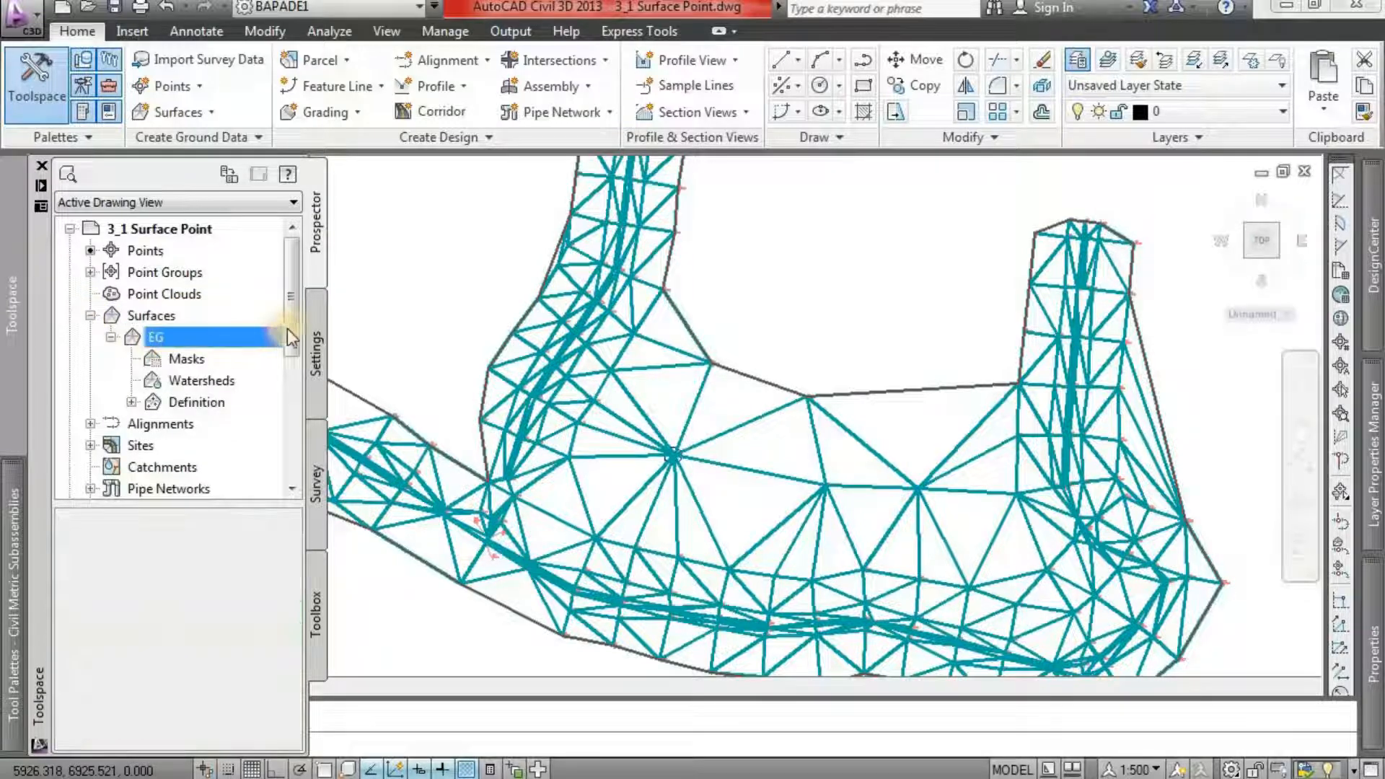
scroll(291, 349, down, 1)
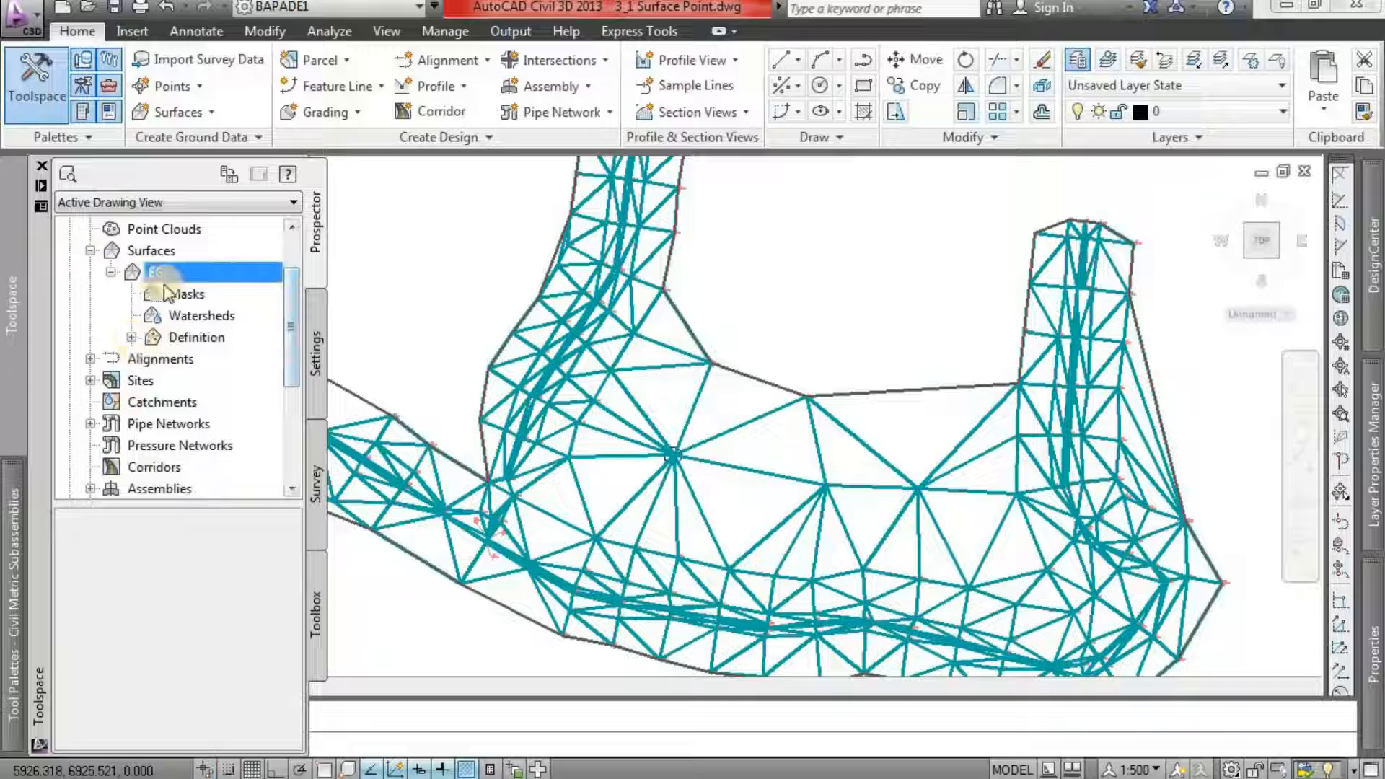
click(131, 337)
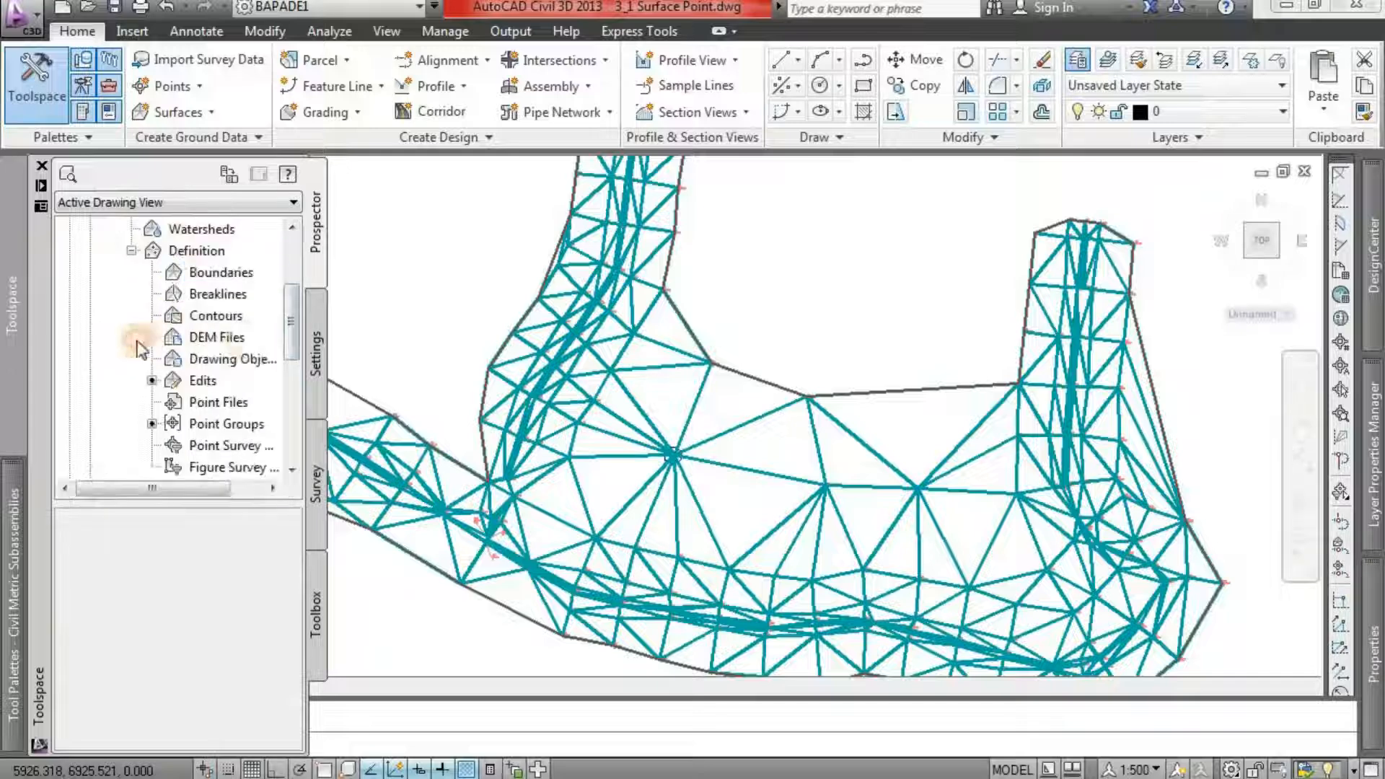
mouse_move(289, 336)
mouse_down()
mouse_move(289, 352)
mouse_move(287, 325)
mouse_move(289, 336)
mouse_up()
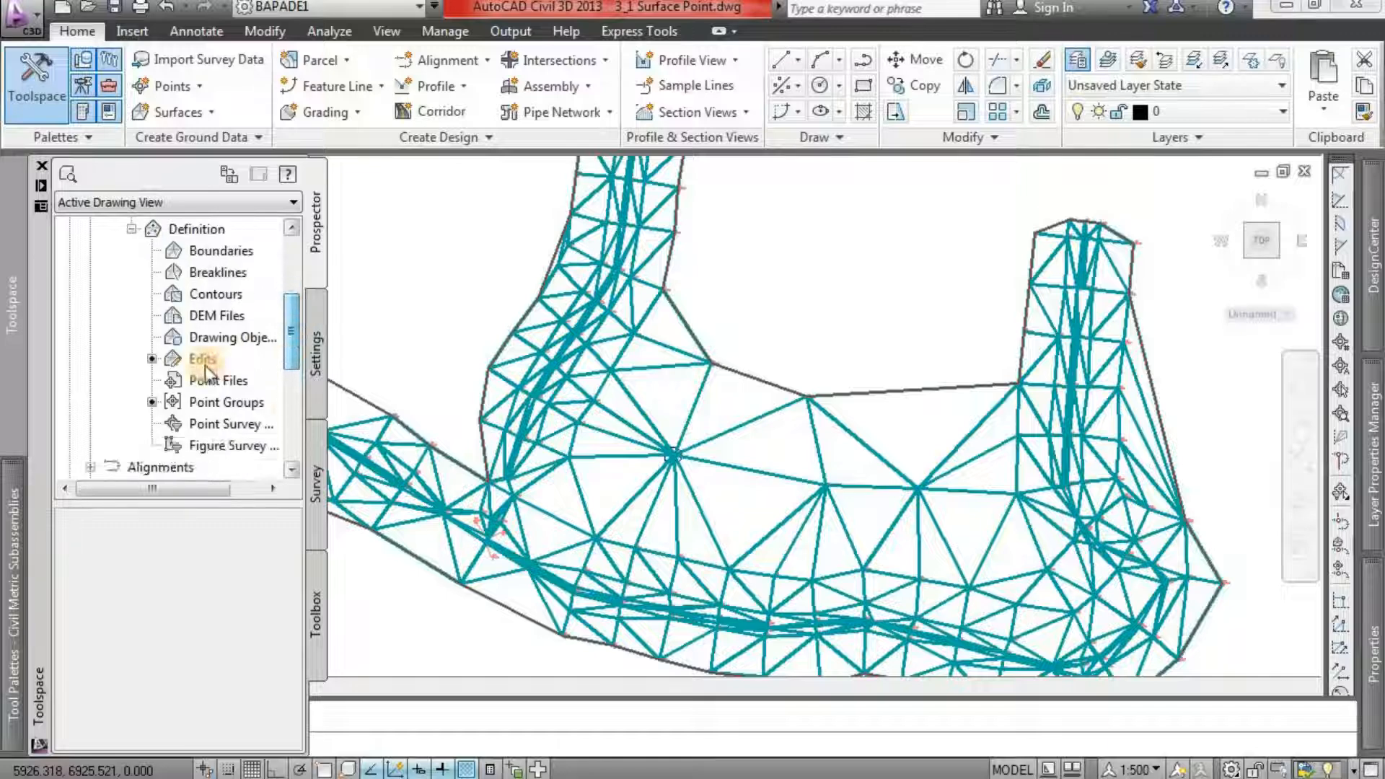
click(203, 359)
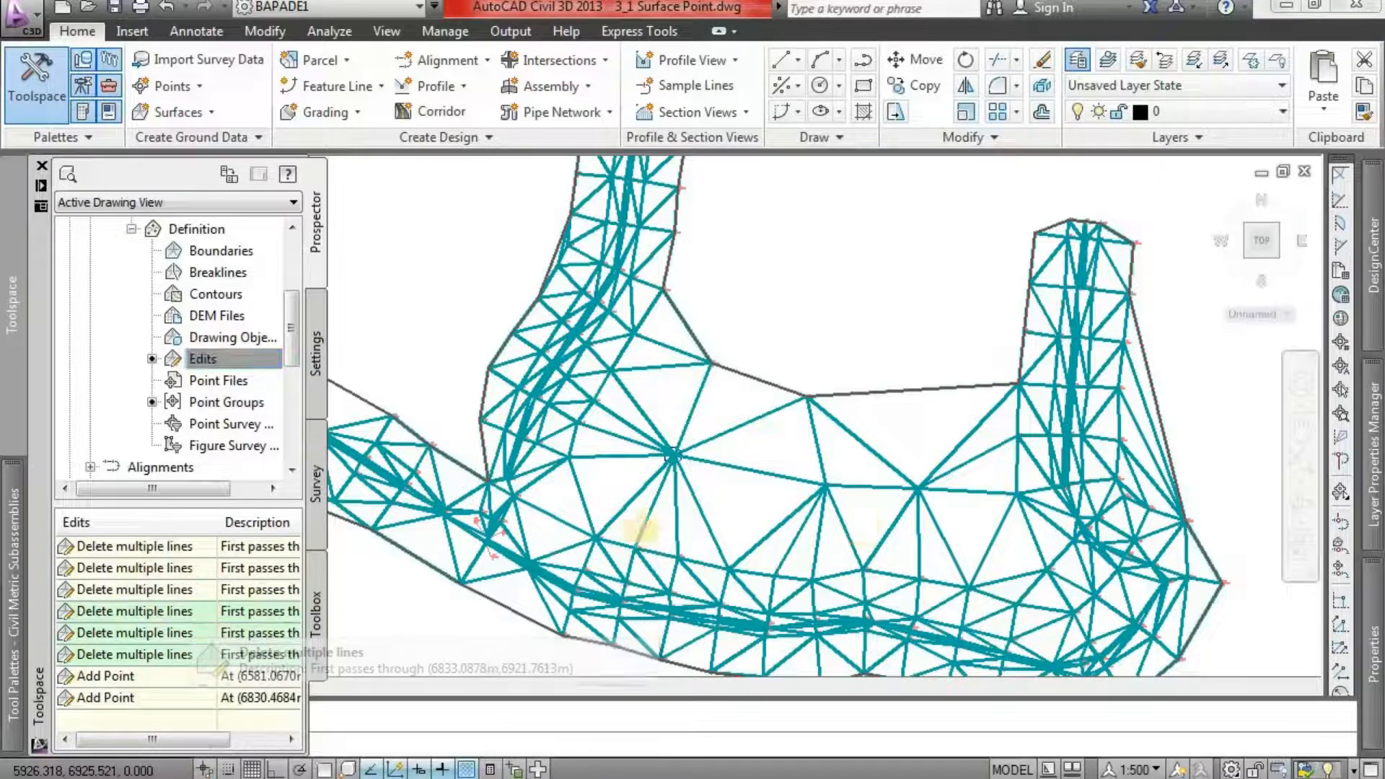
- Delete all the Delete multiple lines and Add Point edits from the EG surface's definition
mouse_move(13, 303)
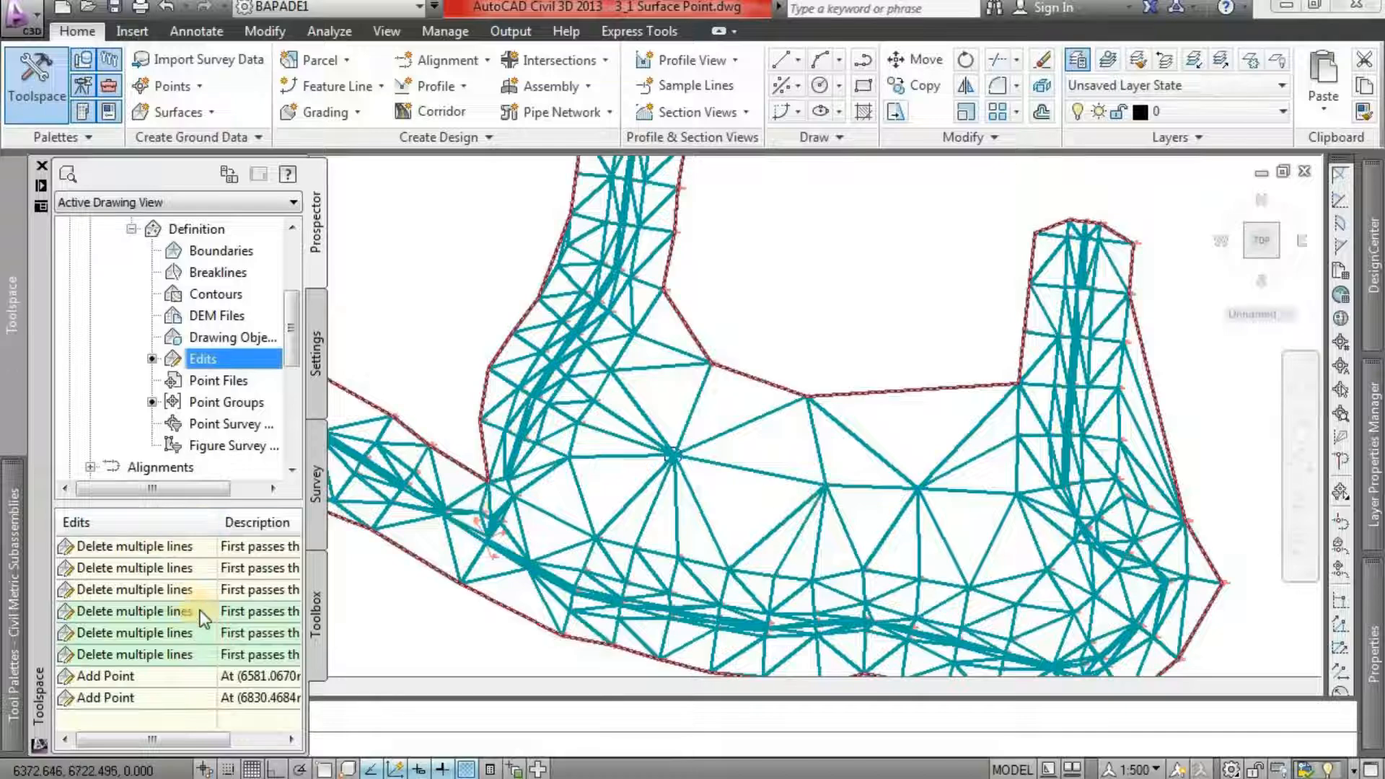
click(194, 549)
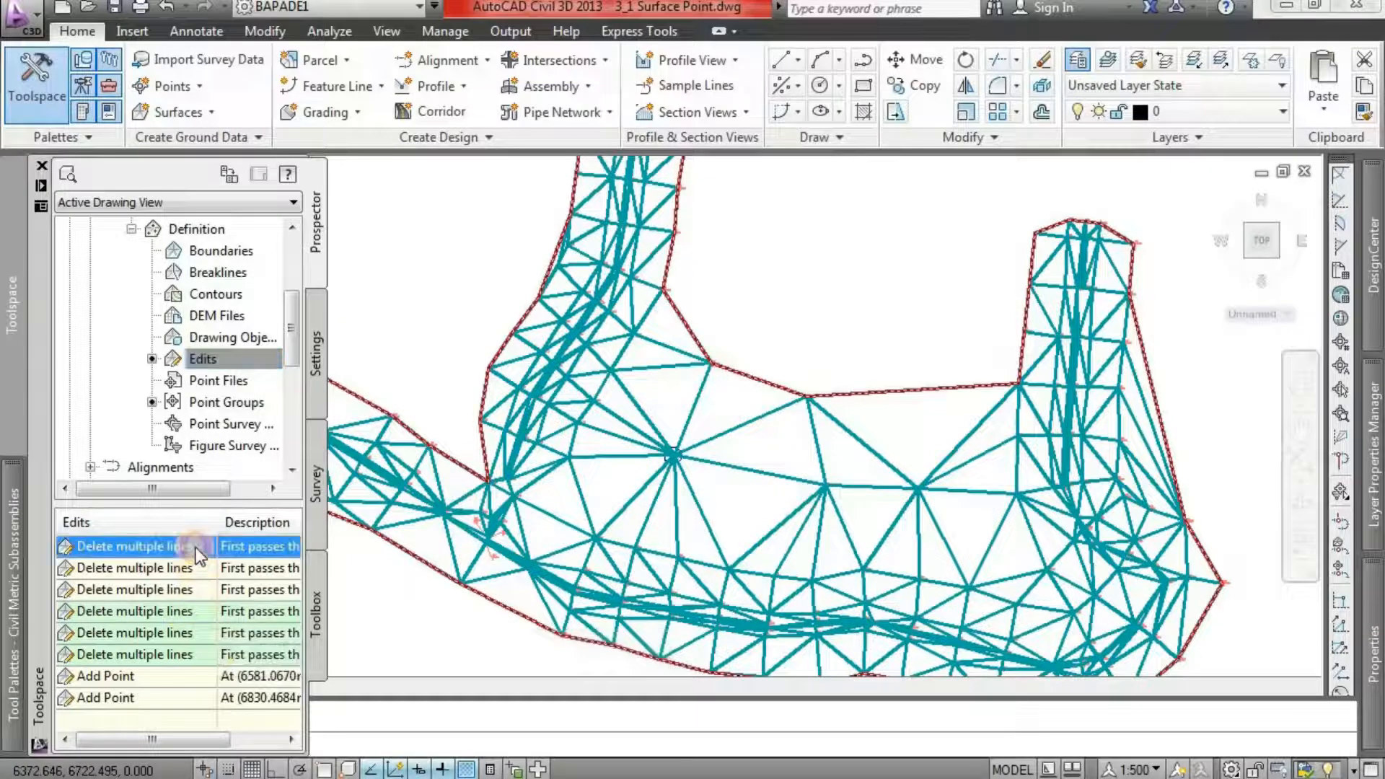
shift+click(180, 698)
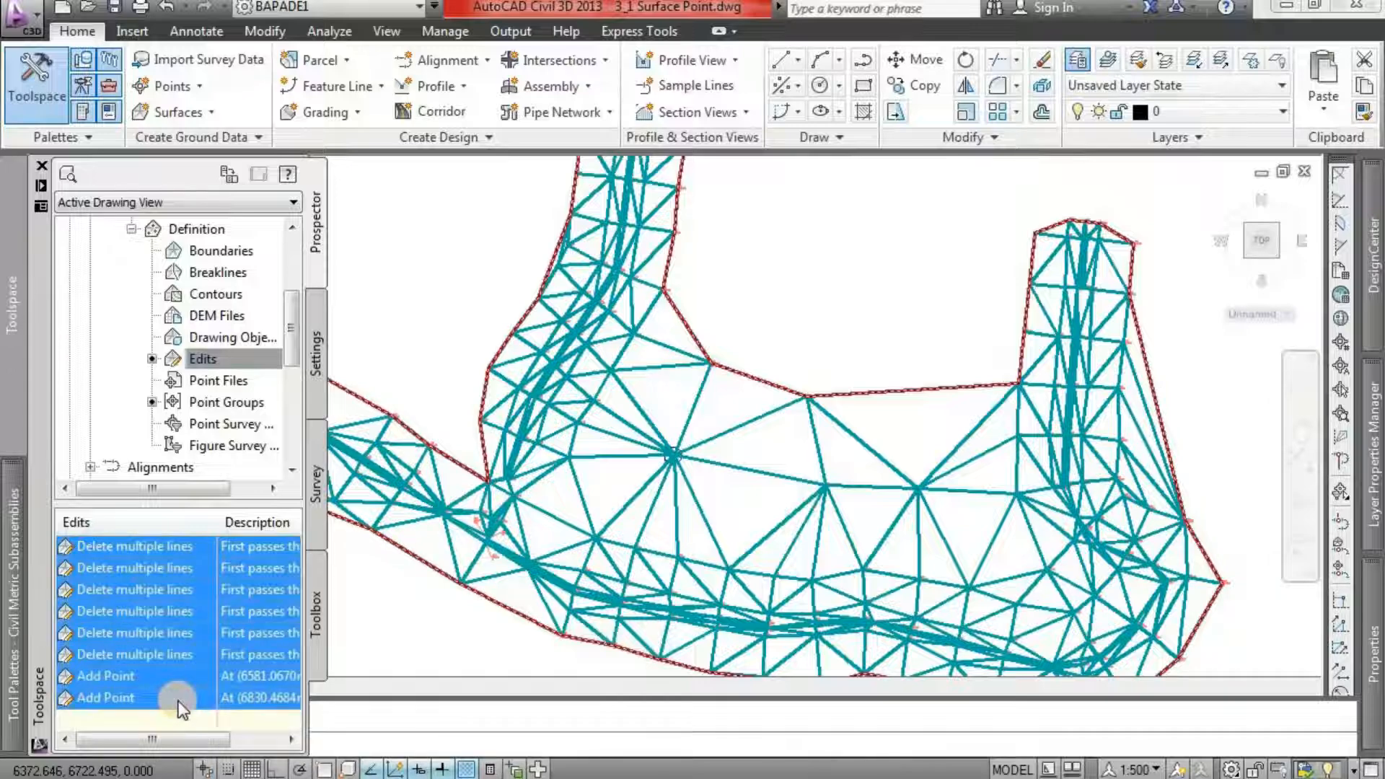
right_click(179, 700)
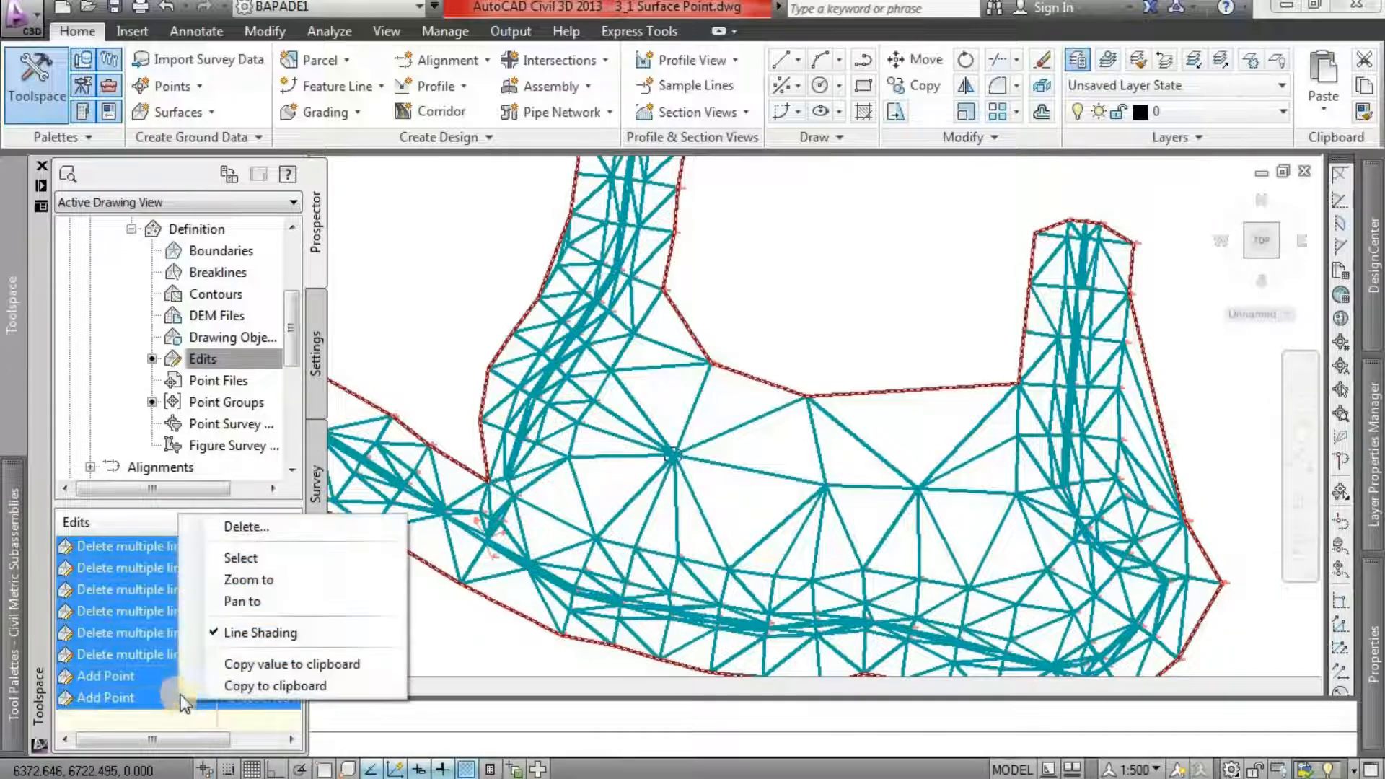
click(253, 534)
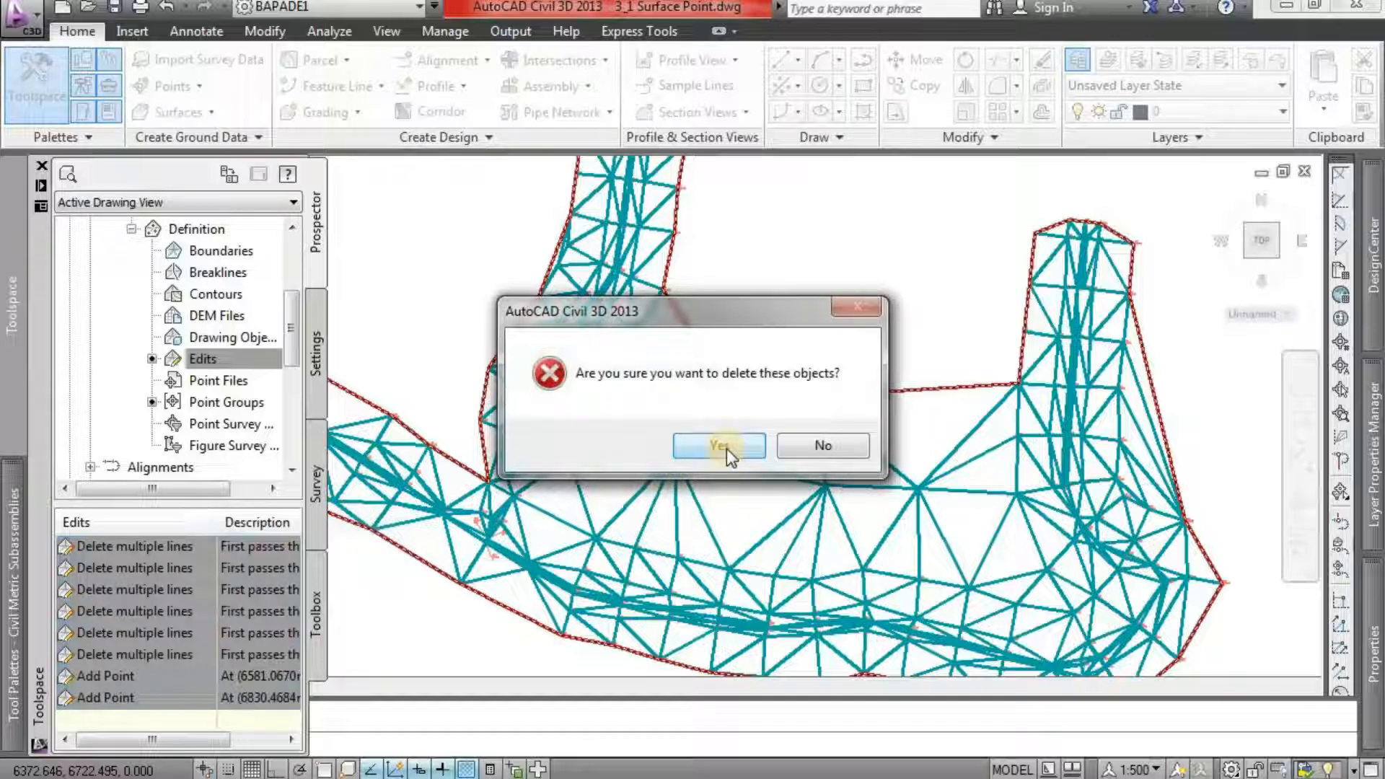
click(721, 446)
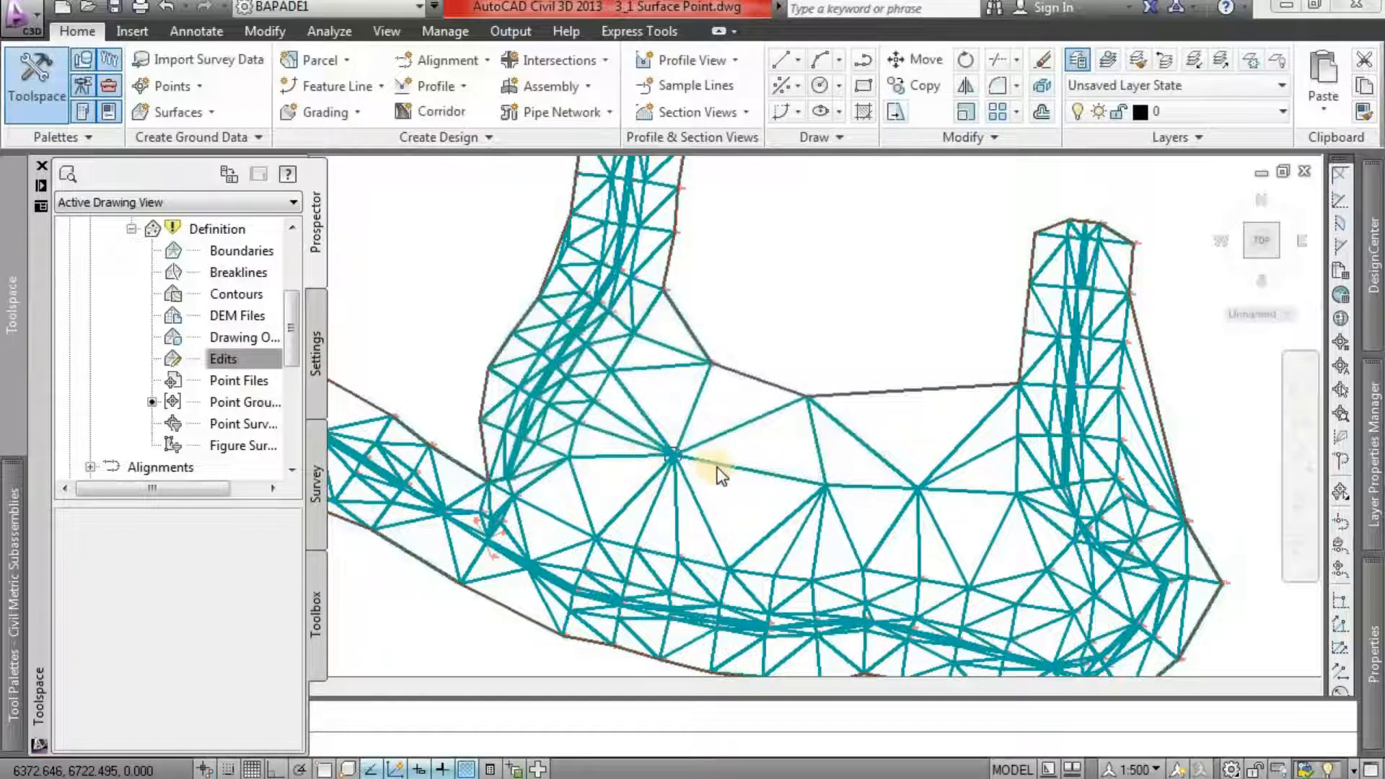
- Rebuild the out-of-date EG surface and inspect its triangulation around the drawn circle
drag(292, 341, 293, 310)
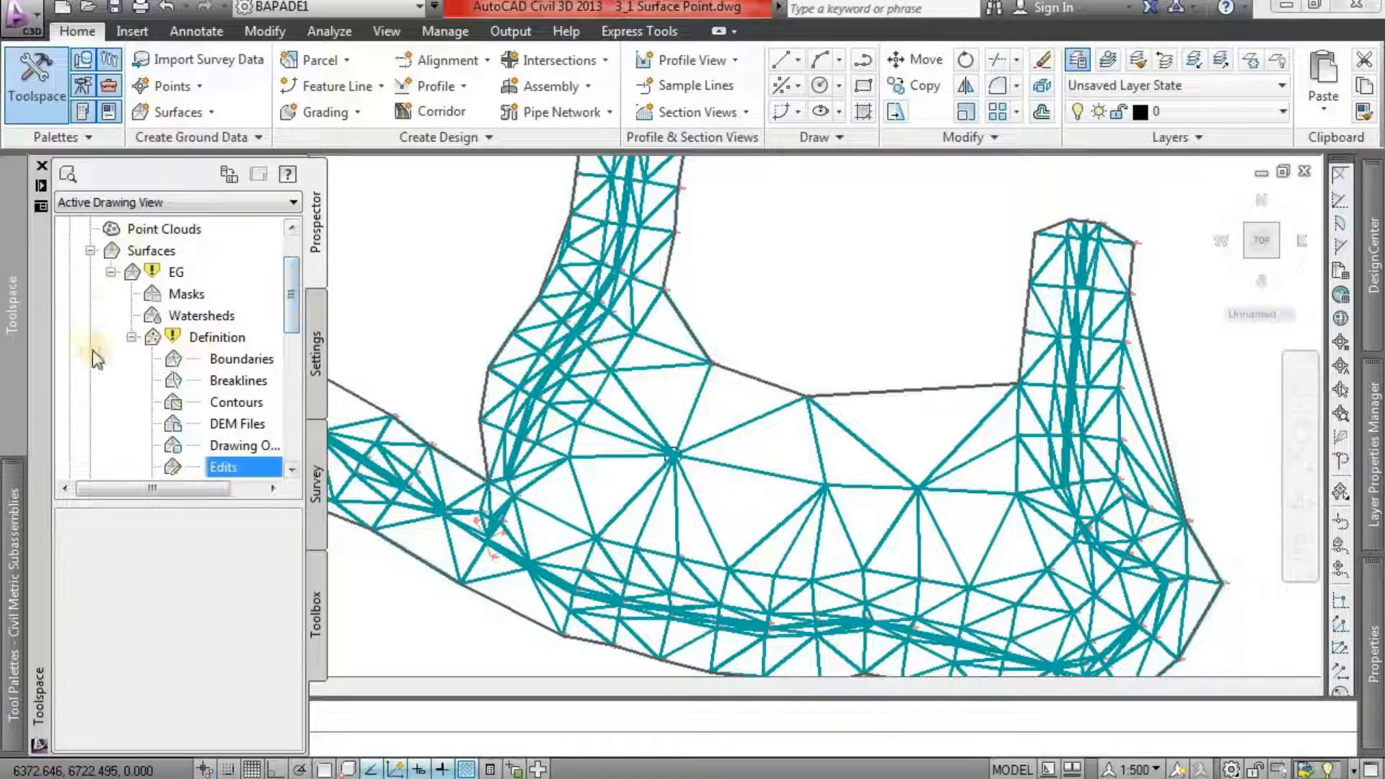
click(181, 273)
right_click(185, 275)
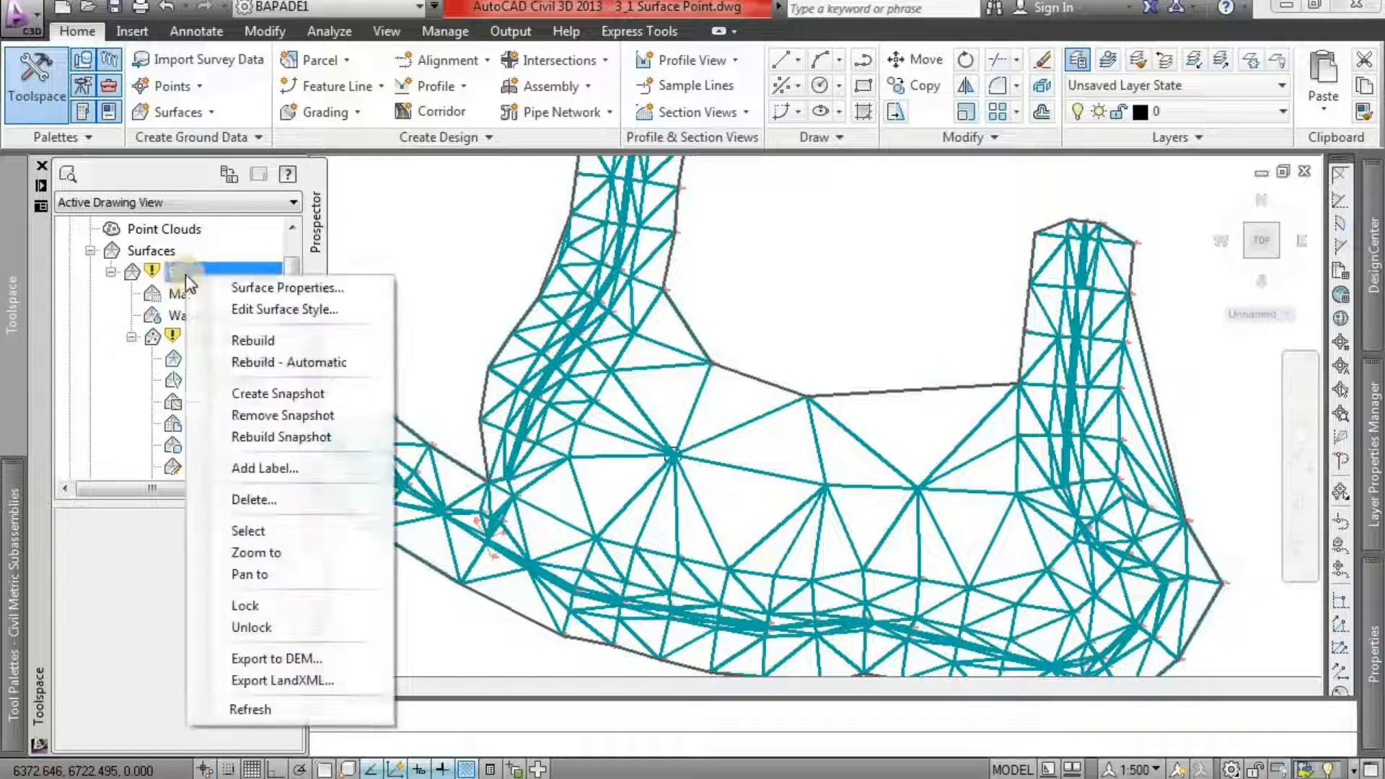
click(270, 339)
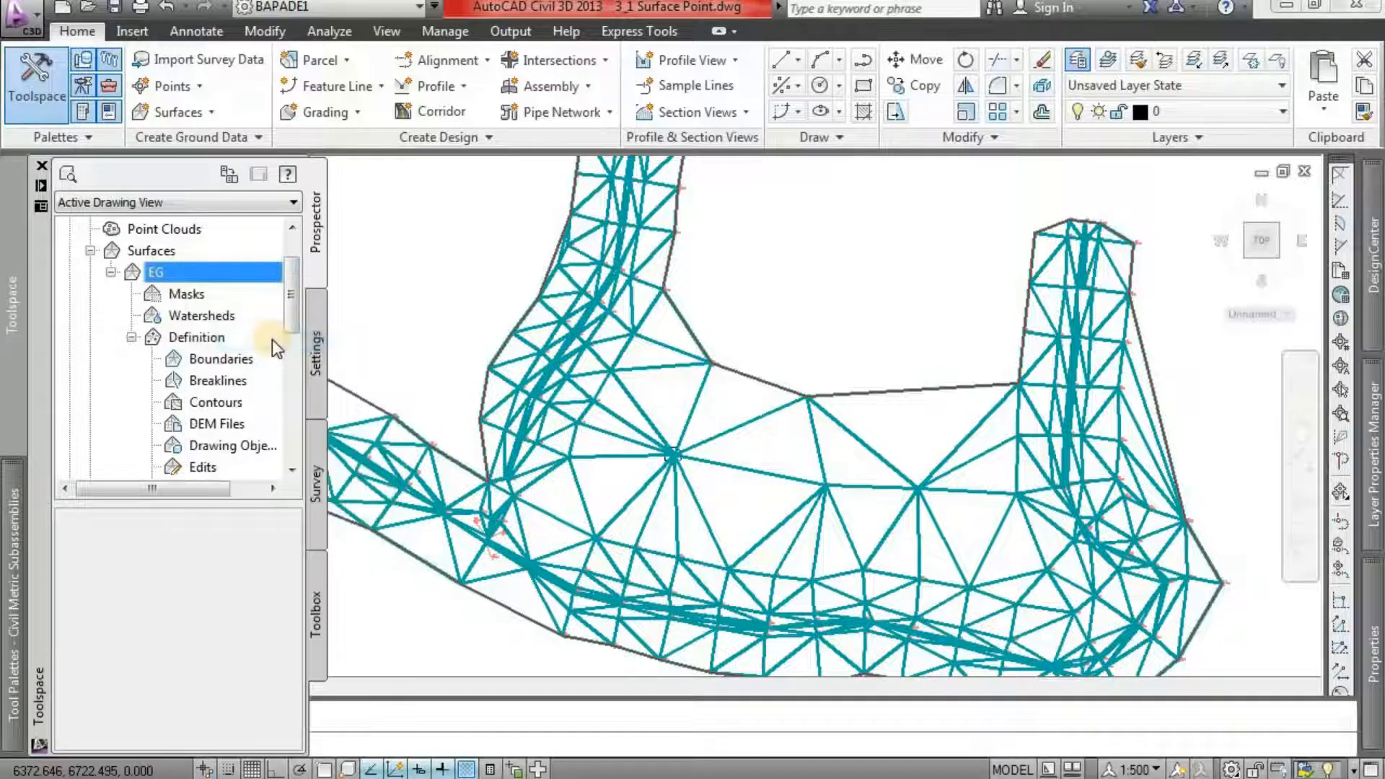
mouse_move(590, 375)
middle_down()
mouse_move(644, 412)
mouse_move(626, 419)
middle_up()
scroll(643, 413, down, 1)
scroll(689, 449, up, 2)
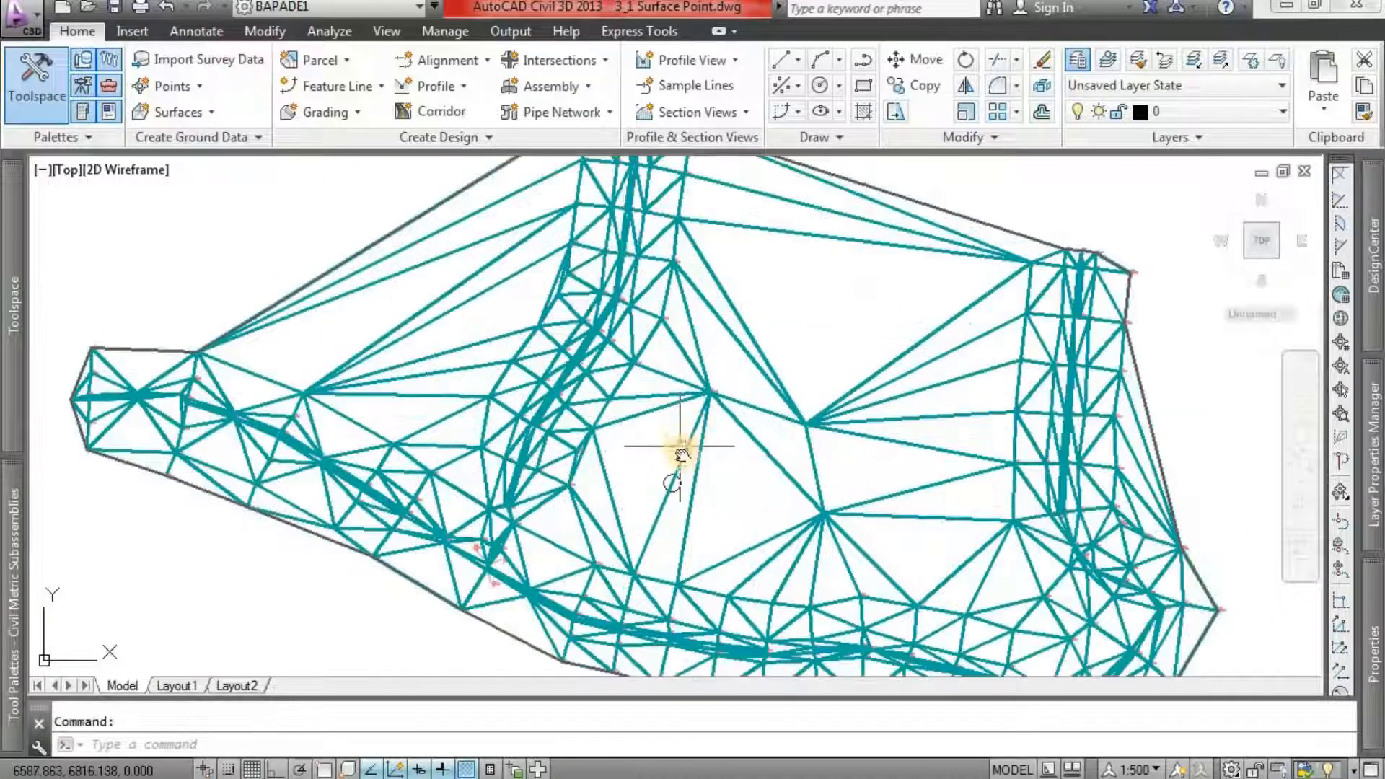
mouse_move(657, 431)
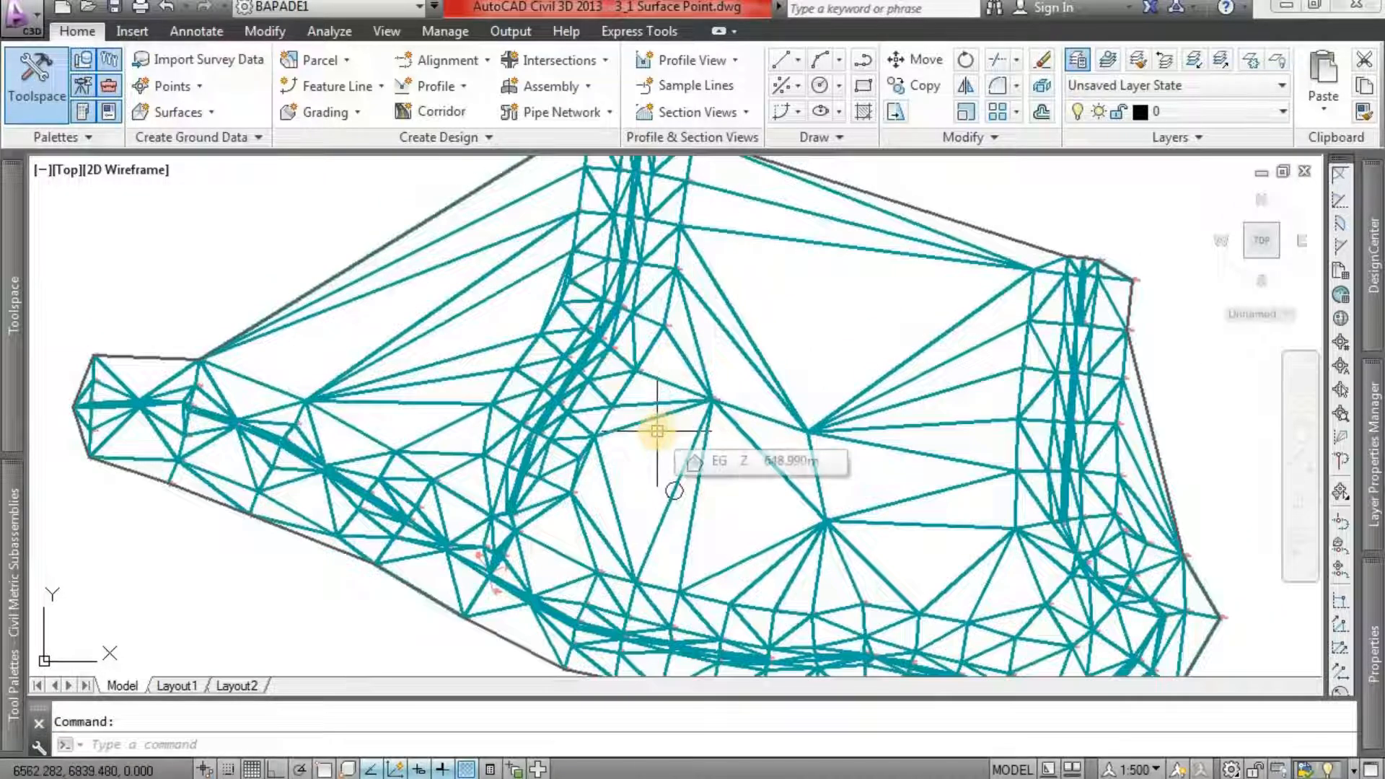